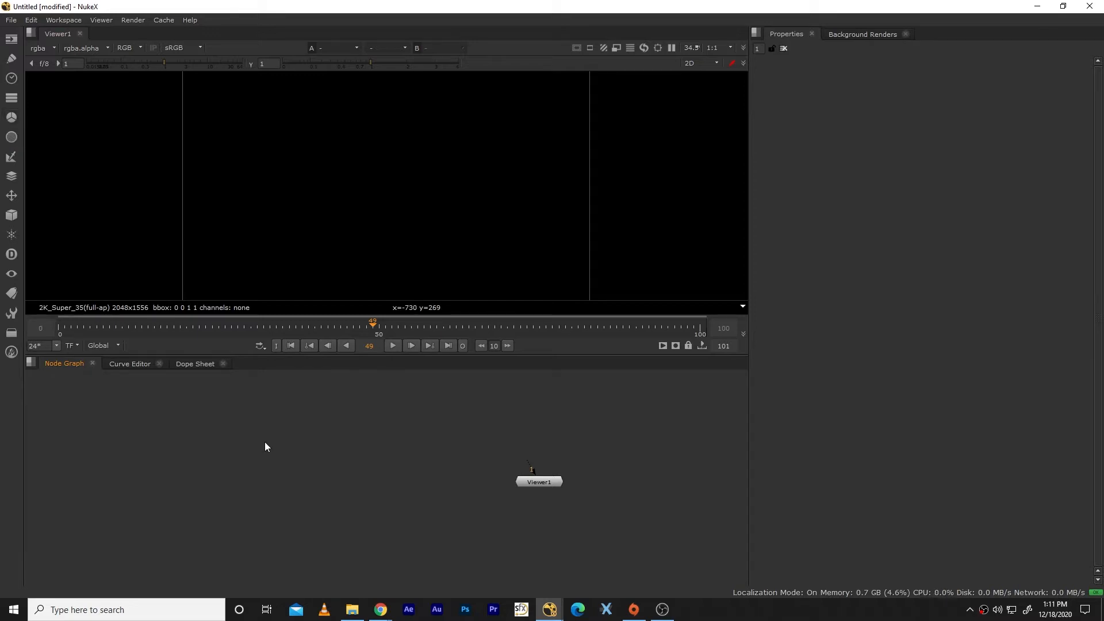
Step: Add an Axis node to the node graph and place it to the left of the Viewer node
left_click_drag(540, 485, 539, 482)
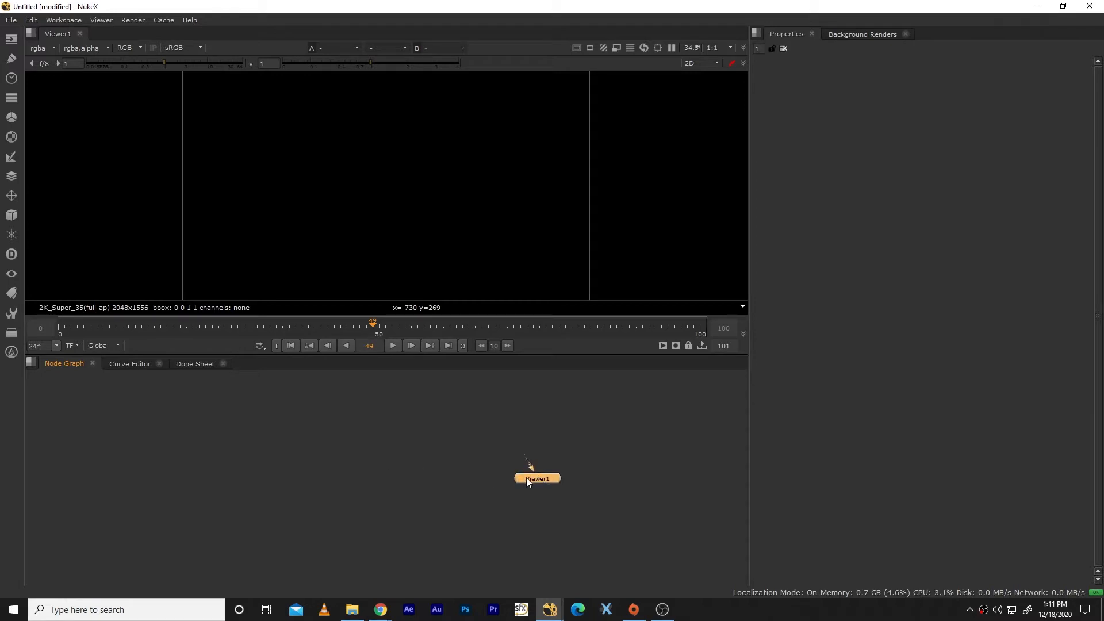
left_click(11, 216)
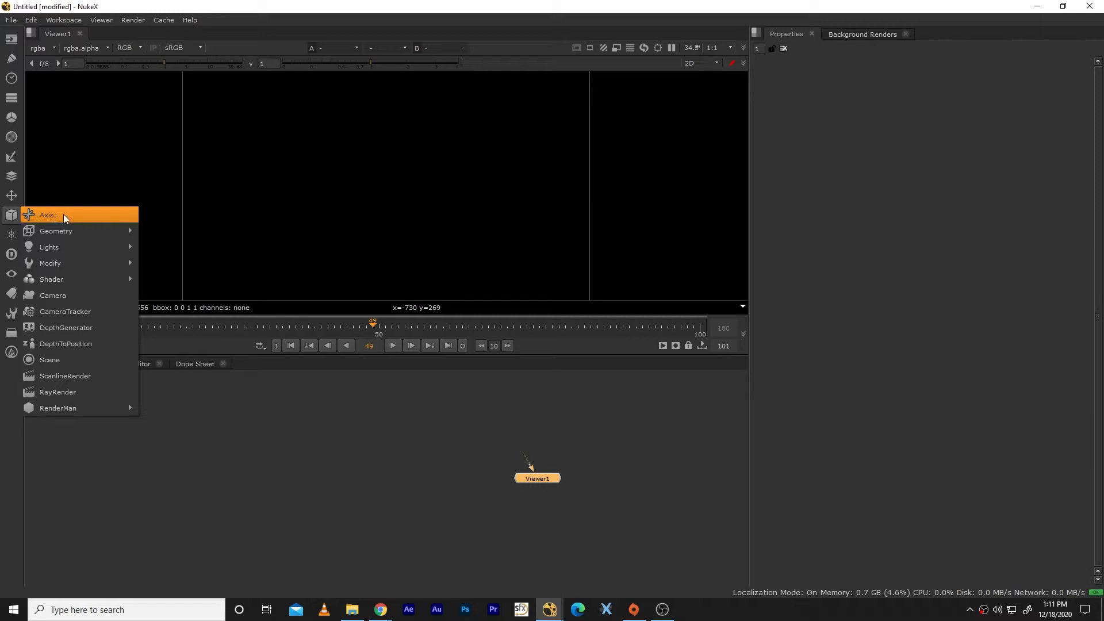
mouse_move(79, 265)
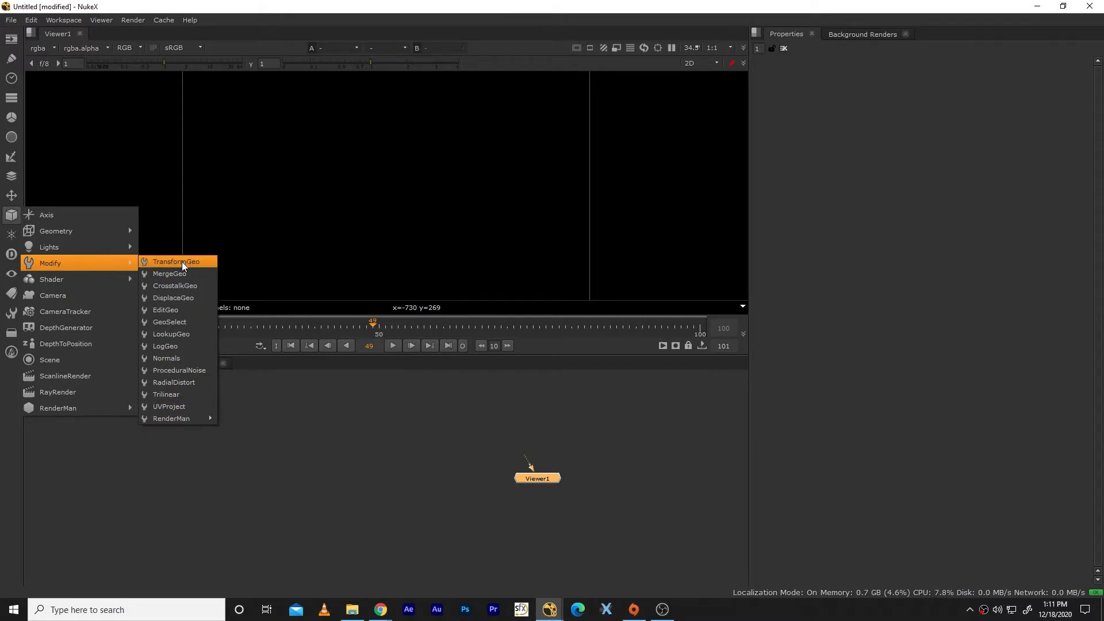
left_click(62, 214)
left_click_drag(520, 474, 340, 481)
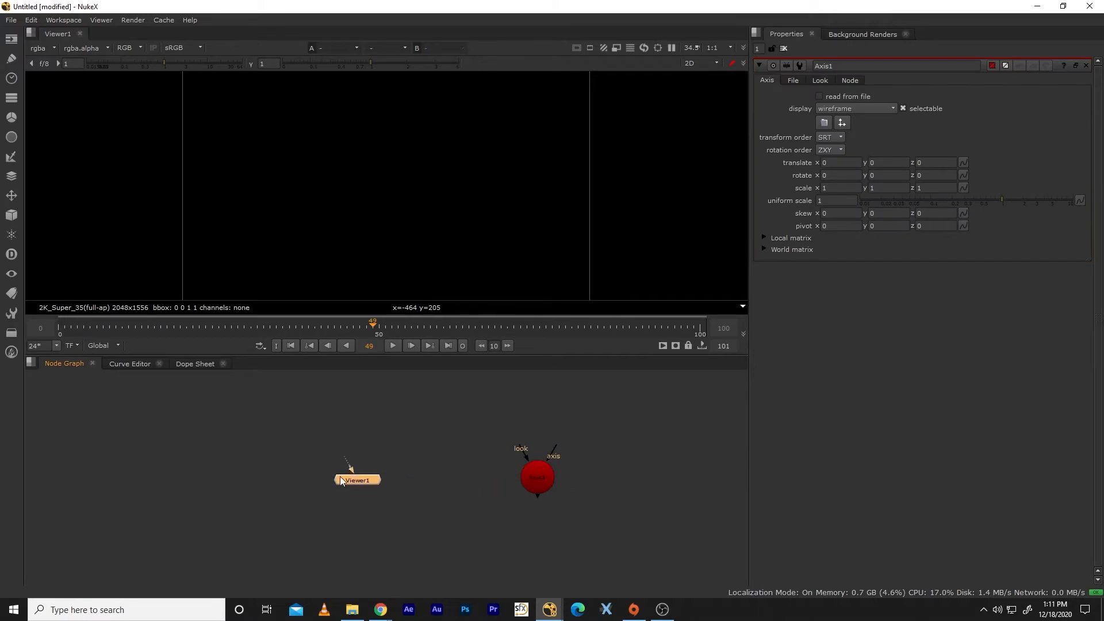
left_click_drag(538, 489, 319, 485)
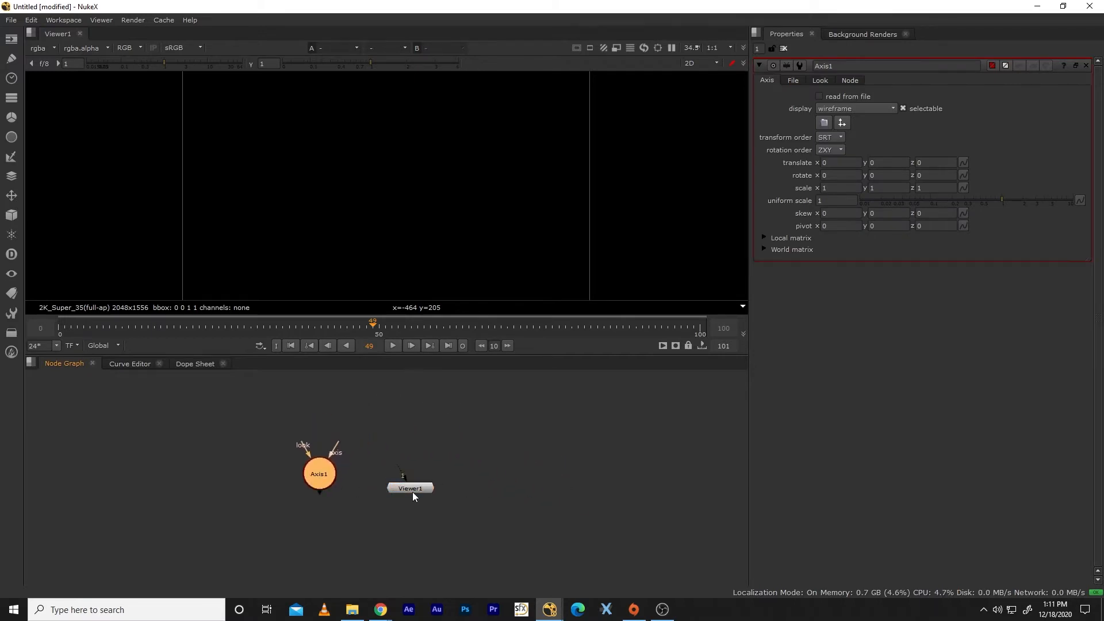
left_click_drag(412, 492, 558, 476)
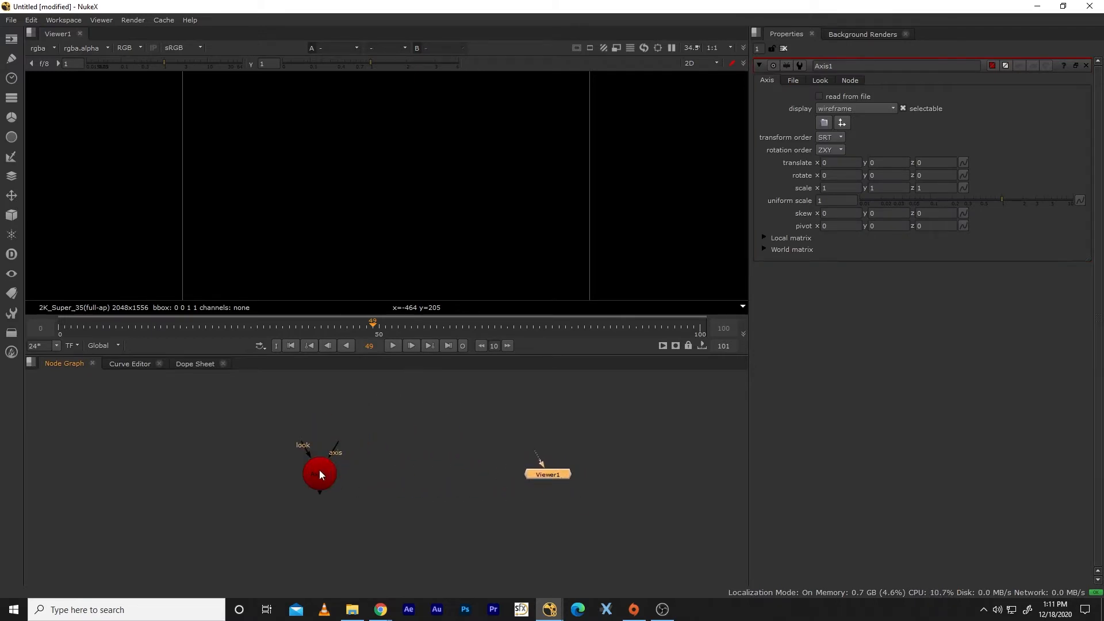
left_click_drag(321, 474, 376, 469)
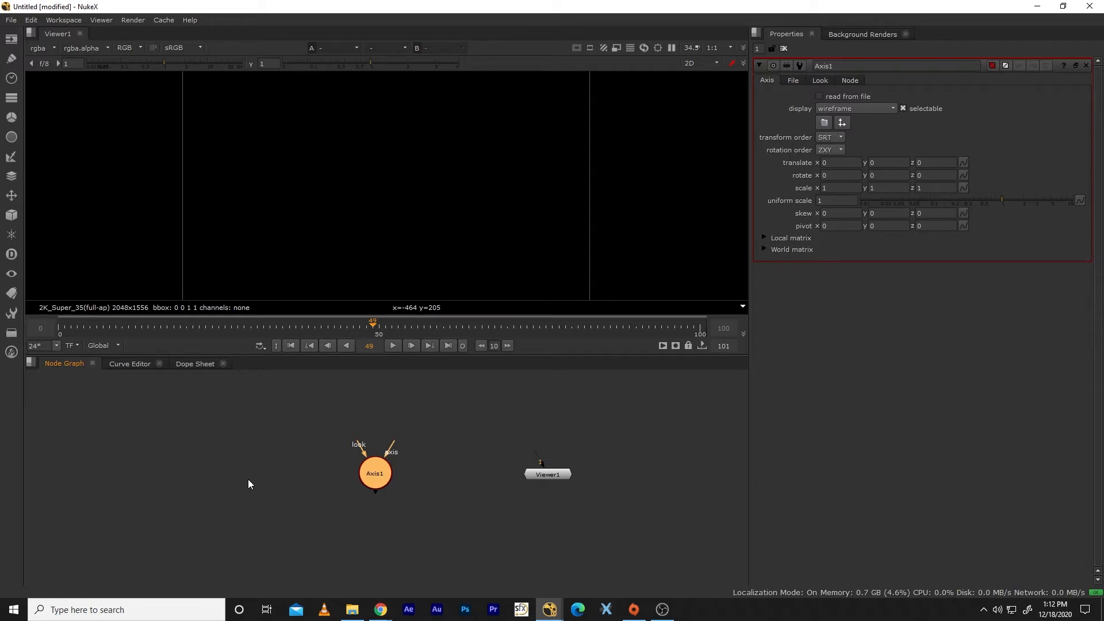
Step: Add a Card geometry node and place it to the upper left of the Axis node
left_click(11, 215)
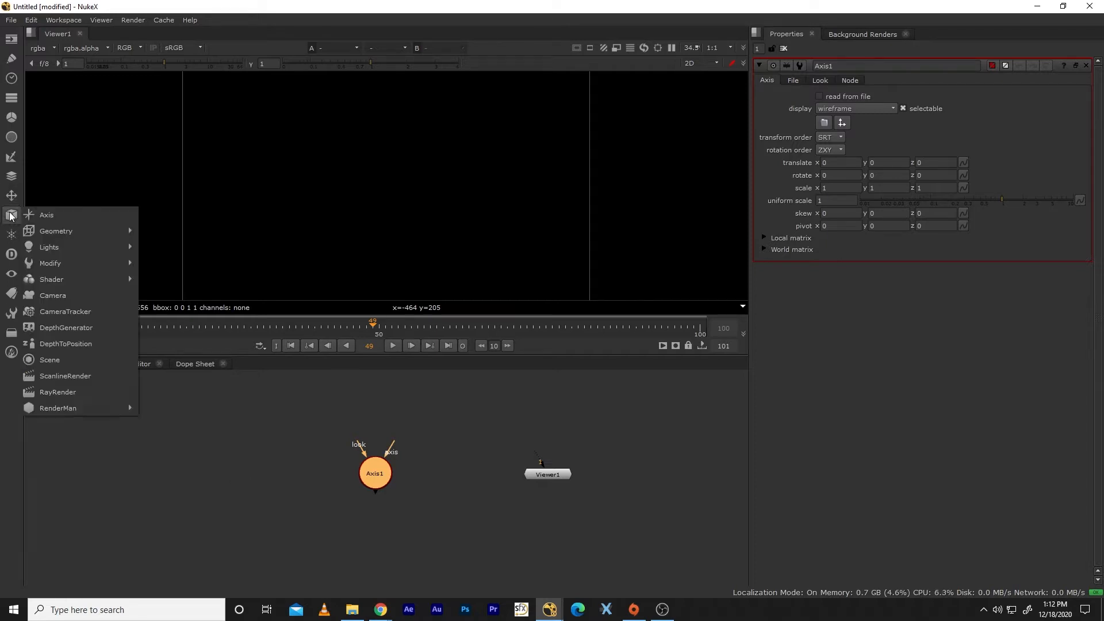
mouse_move(74, 229)
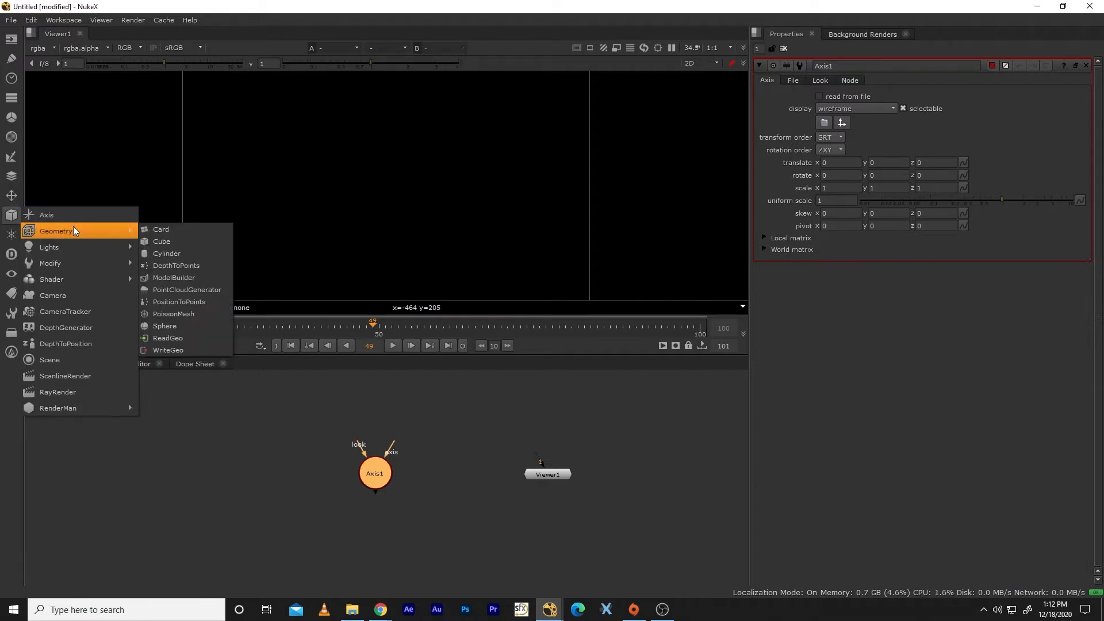
left_click(181, 235)
left_click_drag(383, 471, 288, 433)
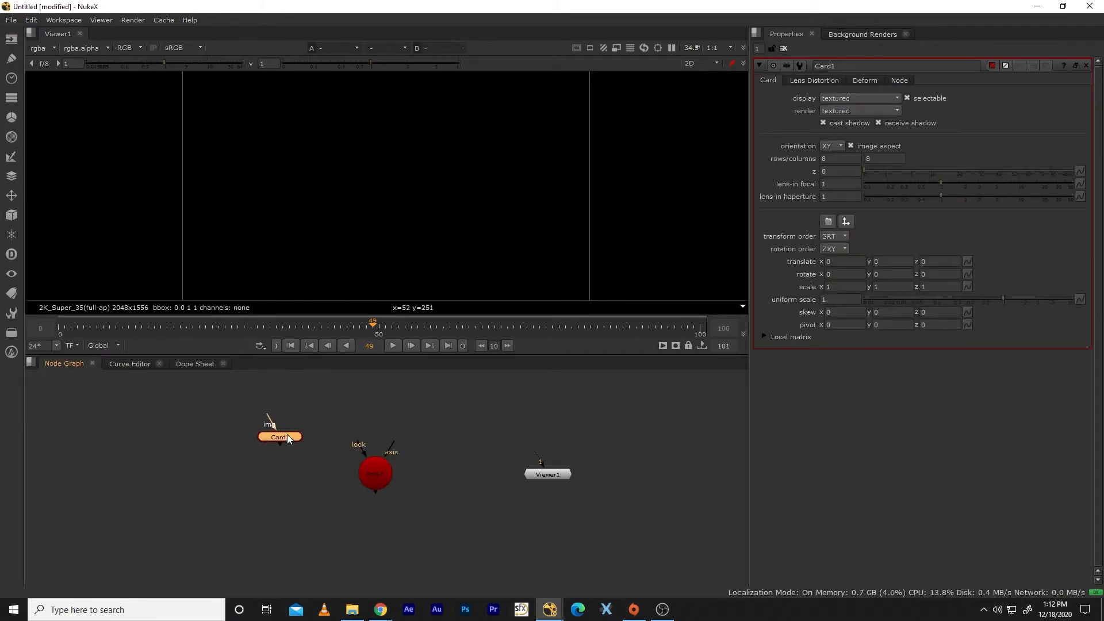
Step: Add a Cube geometry node below the Card node and space both away from the Axis node
left_click(16, 217)
mouse_move(86, 229)
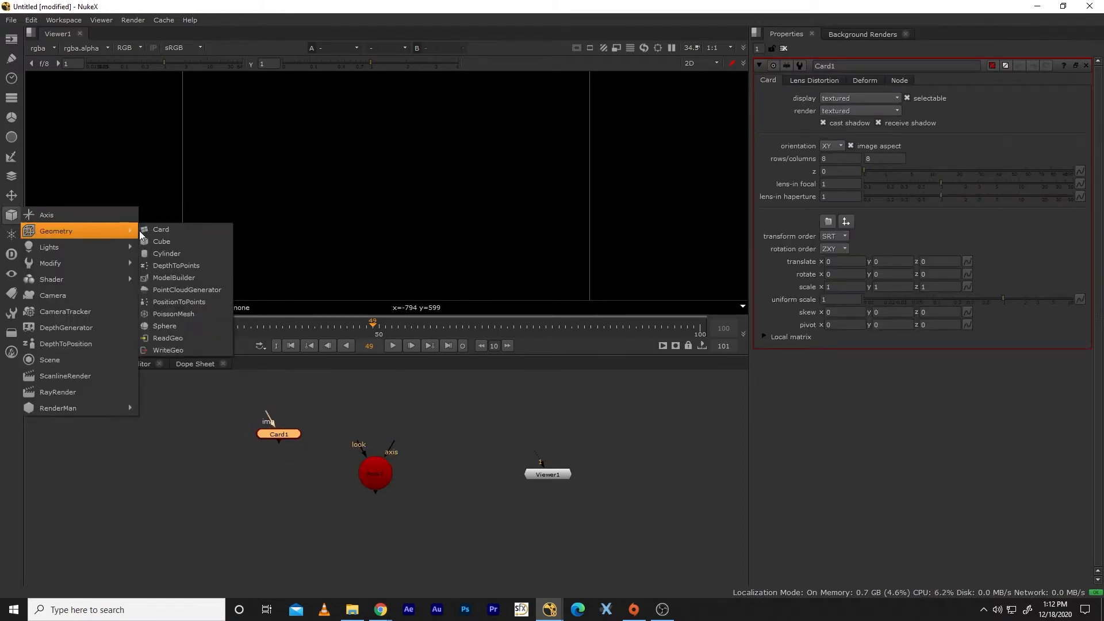
left_click(172, 242)
left_click_drag(299, 450, 293, 474)
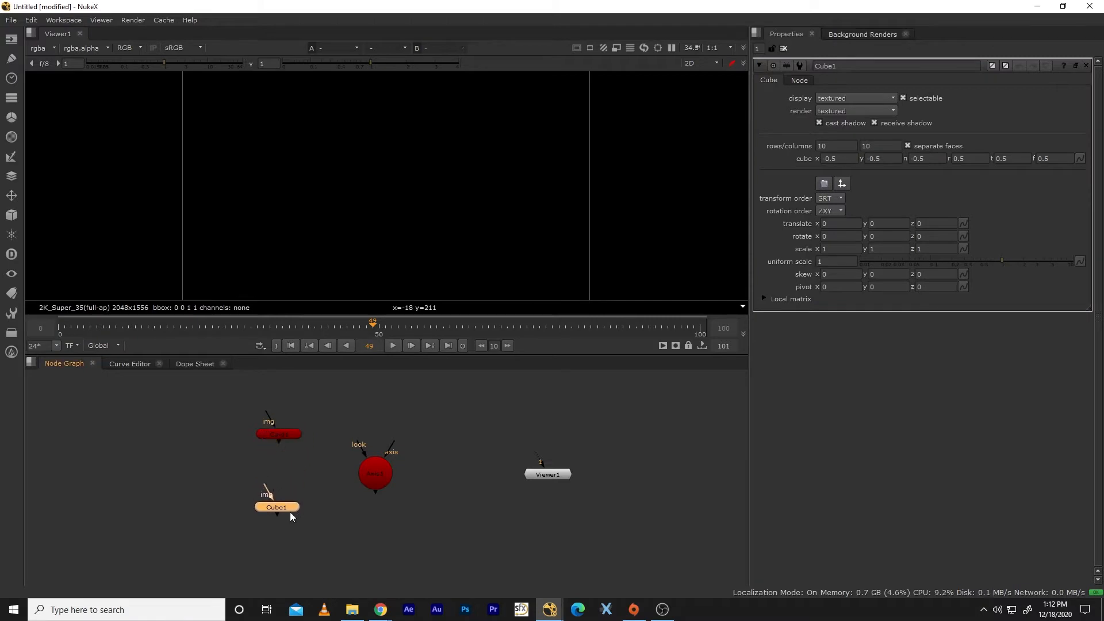
left_click_drag(371, 482, 414, 488)
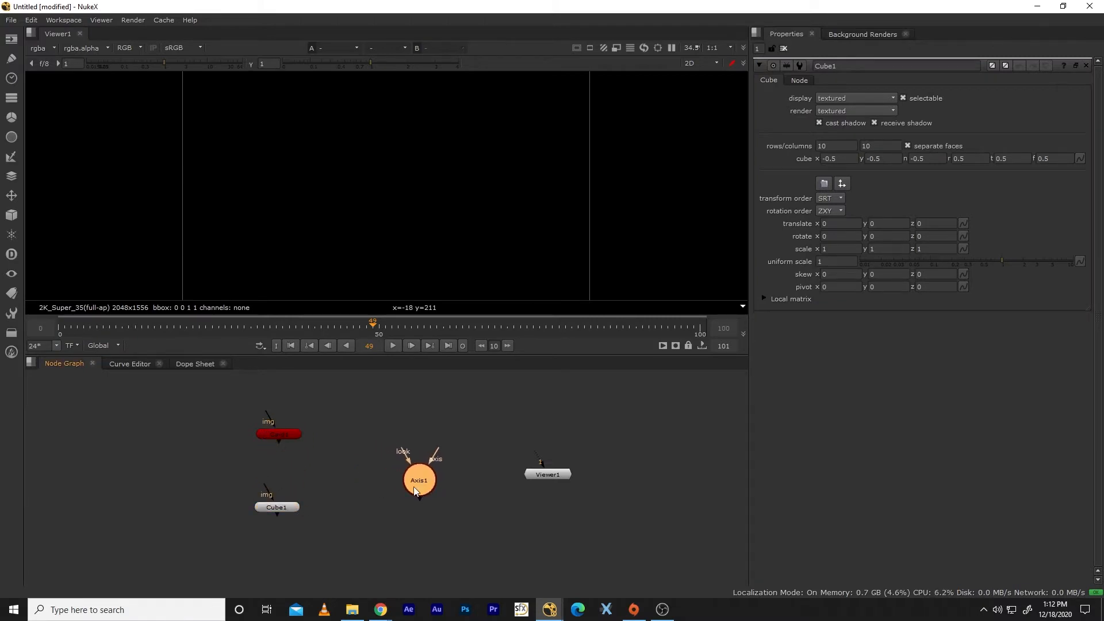
left_click_drag(283, 433, 253, 432)
left_click_drag(271, 504, 245, 498)
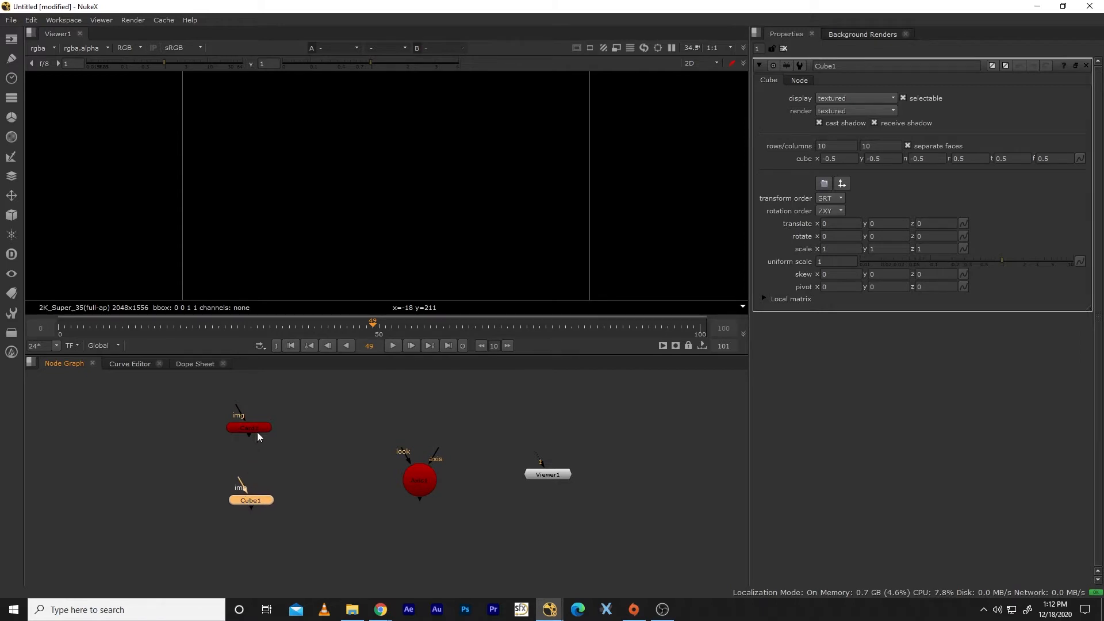
Step: Open the Card node's properties for viewing and select the Cube node
left_click(258, 431)
double_click(253, 429)
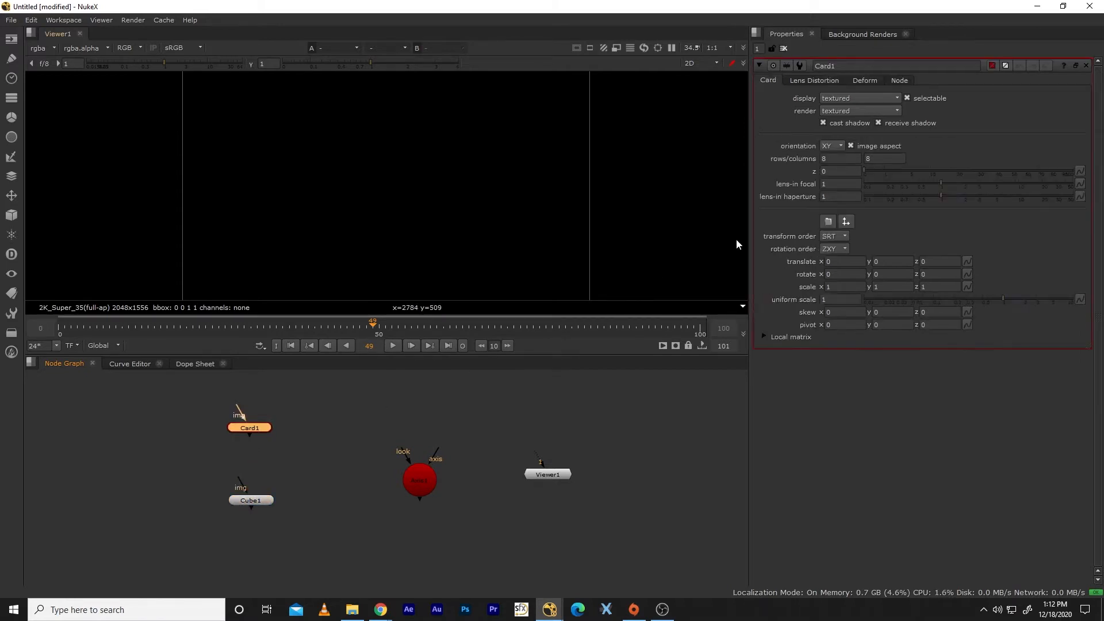
left_click(259, 501)
Step: Add a Sphere geometry node below the Cube node and space the three geometry nodes evenly in a column
left_click(11, 215)
mouse_move(67, 230)
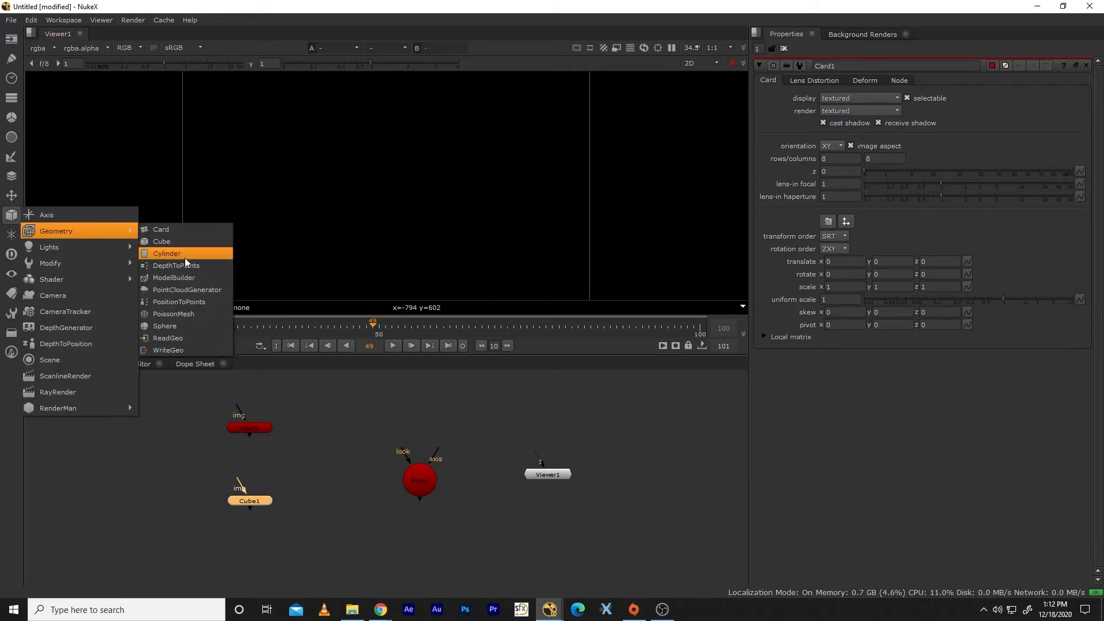
left_click(185, 326)
left_click_drag(260, 504, 255, 548)
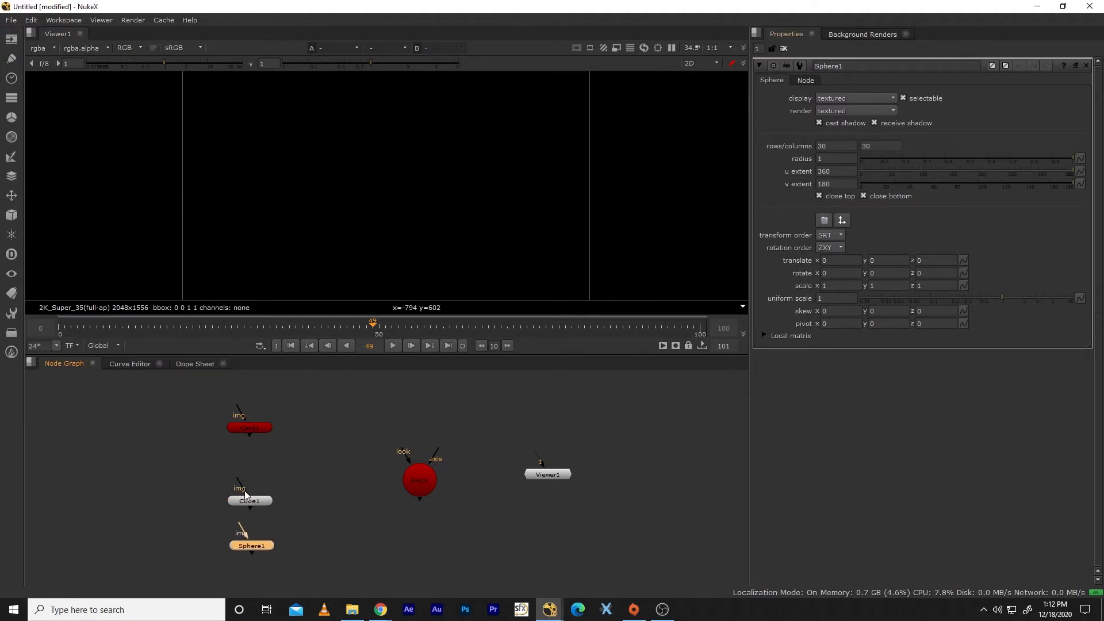
left_click_drag(248, 499, 246, 478)
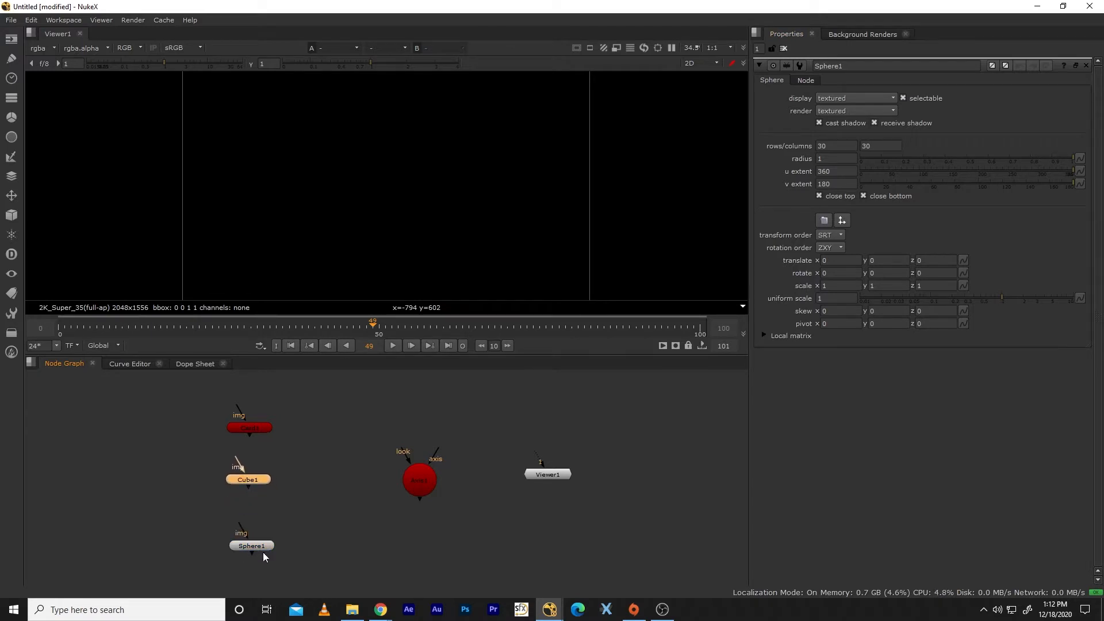
left_click_drag(256, 542, 257, 536)
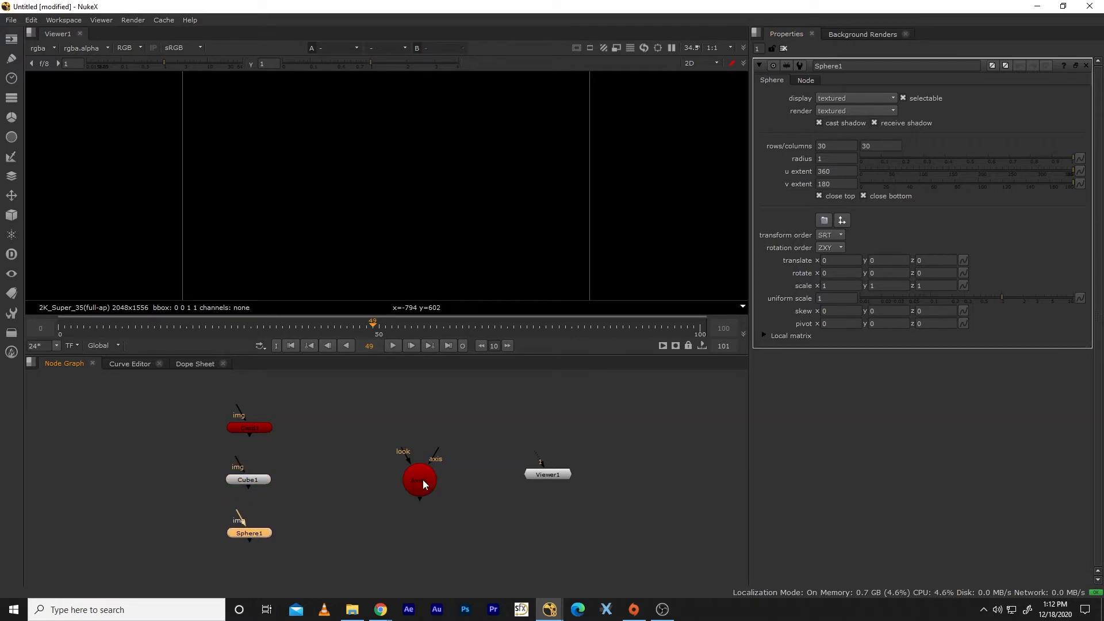
Step: Shift the Axis and Viewer nodes aside and add a Scene node between the geometry nodes and the Axis node
left_click_drag(424, 484, 449, 486)
left_click_drag(560, 478, 574, 482)
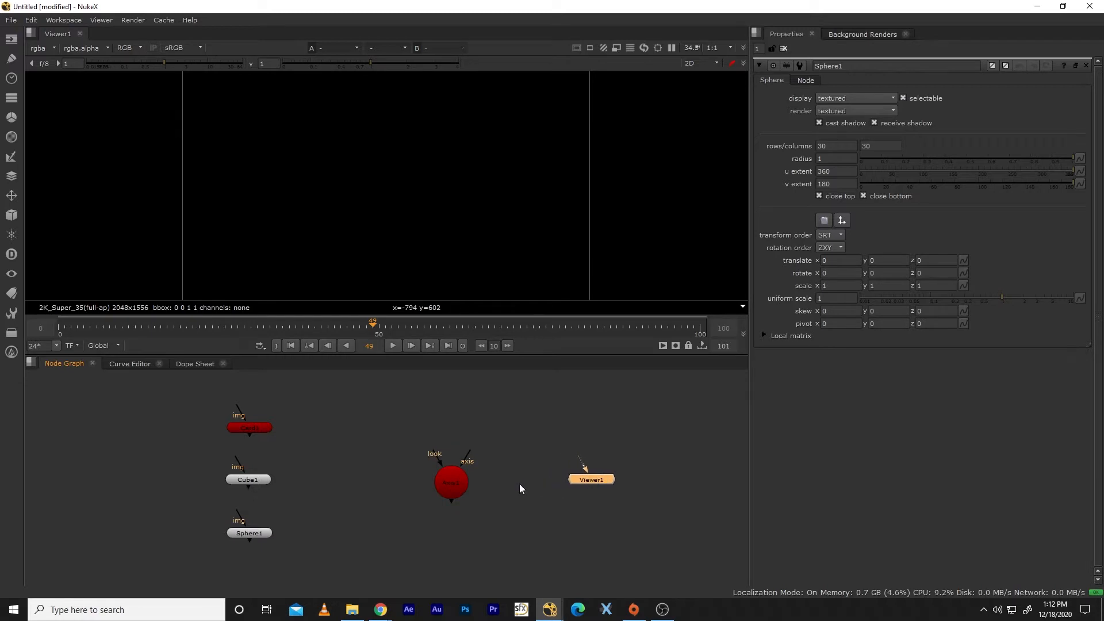
left_click_drag(451, 483, 504, 511)
left_click(10, 221)
left_click(57, 360)
left_click_drag(494, 577, 430, 498)
Step: Connect the Card, Cube and Sphere nodes to the Scene node
left_click_drag(251, 436, 422, 499)
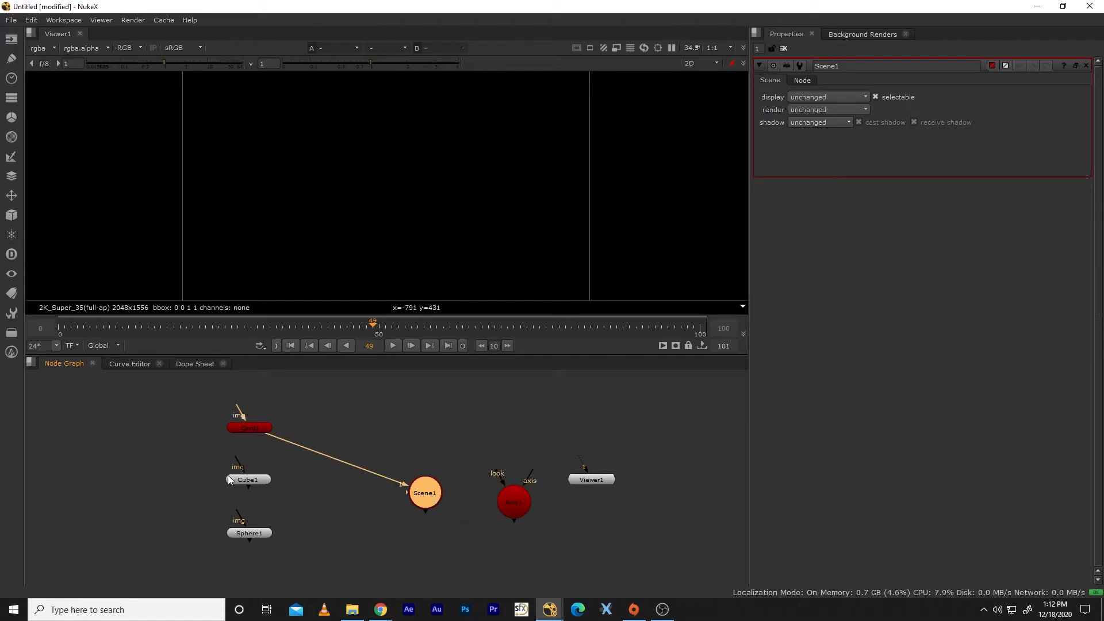
left_click_drag(247, 487, 413, 501)
left_click_drag(248, 541, 395, 489)
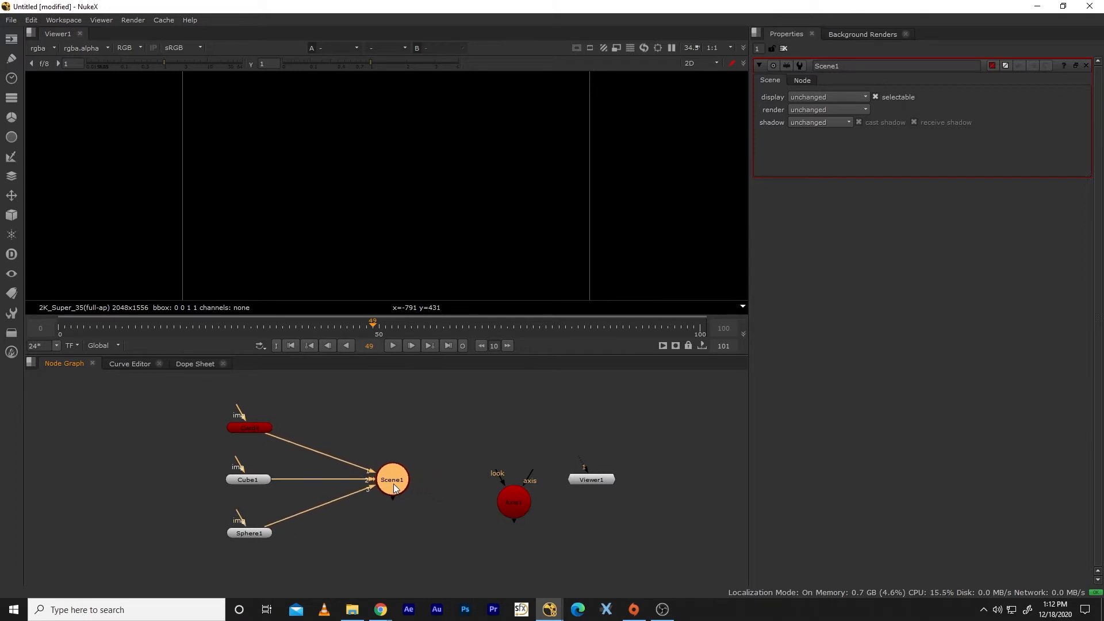
Step: Spread out the graph by moving the Viewer and Axis nodes right and the three geometry nodes further left of the Scene node
left_click_drag(590, 480, 625, 485)
left_click_drag(526, 496, 555, 476)
left_click(393, 480)
left_click_drag(181, 402, 313, 571)
left_click_drag(260, 530, 137, 523)
left_click(122, 446)
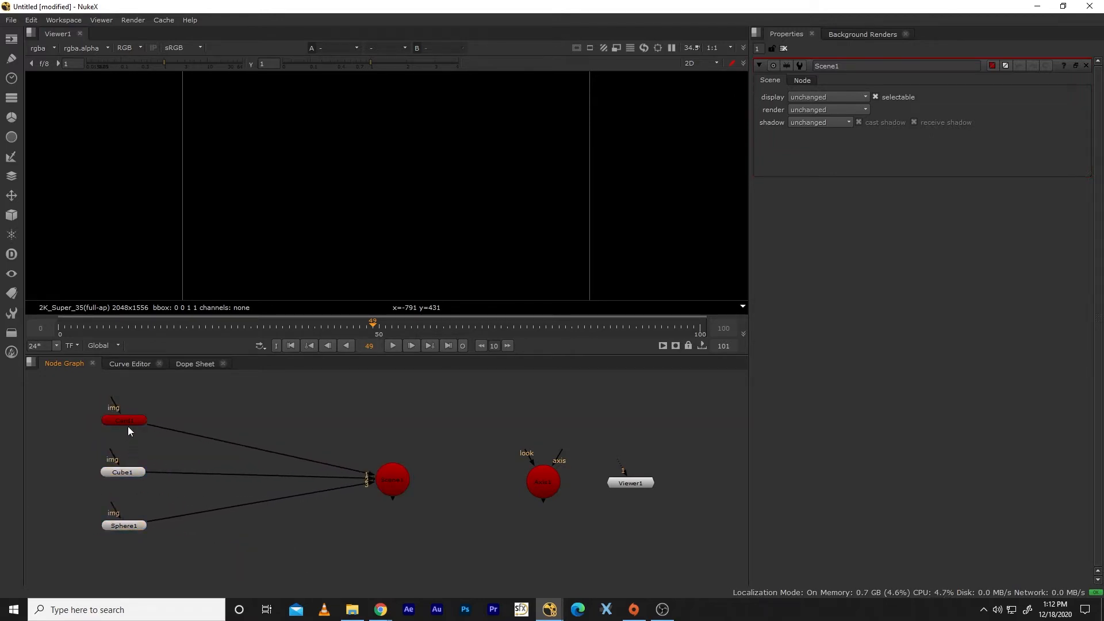
left_click(129, 422)
left_click(131, 473)
left_click(132, 526)
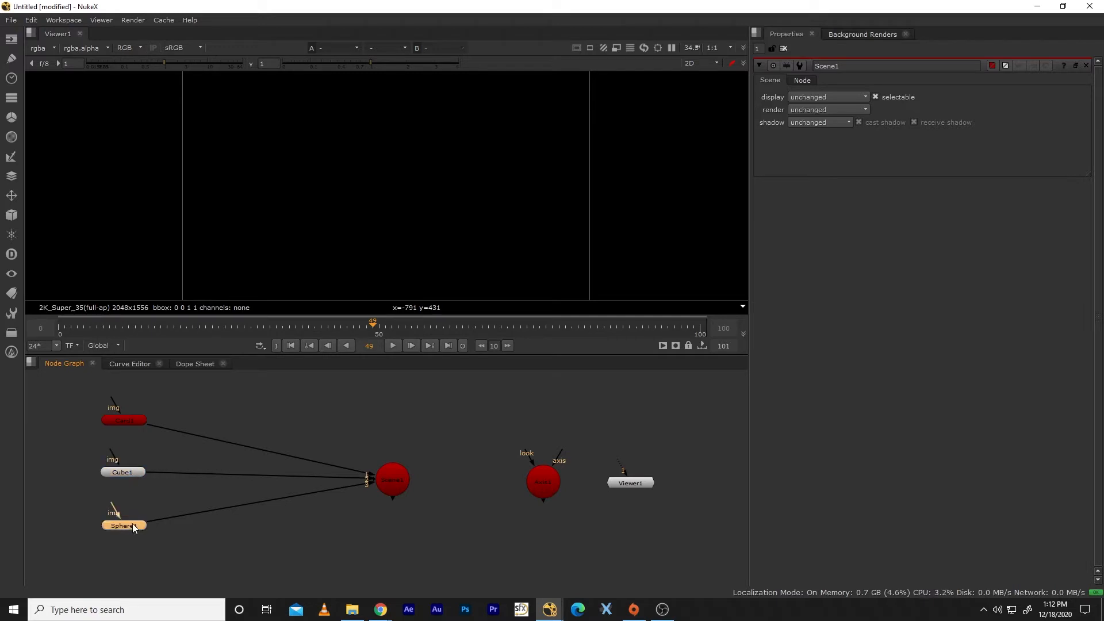
left_click(129, 472)
left_click(130, 421)
left_click_drag(71, 384, 189, 581)
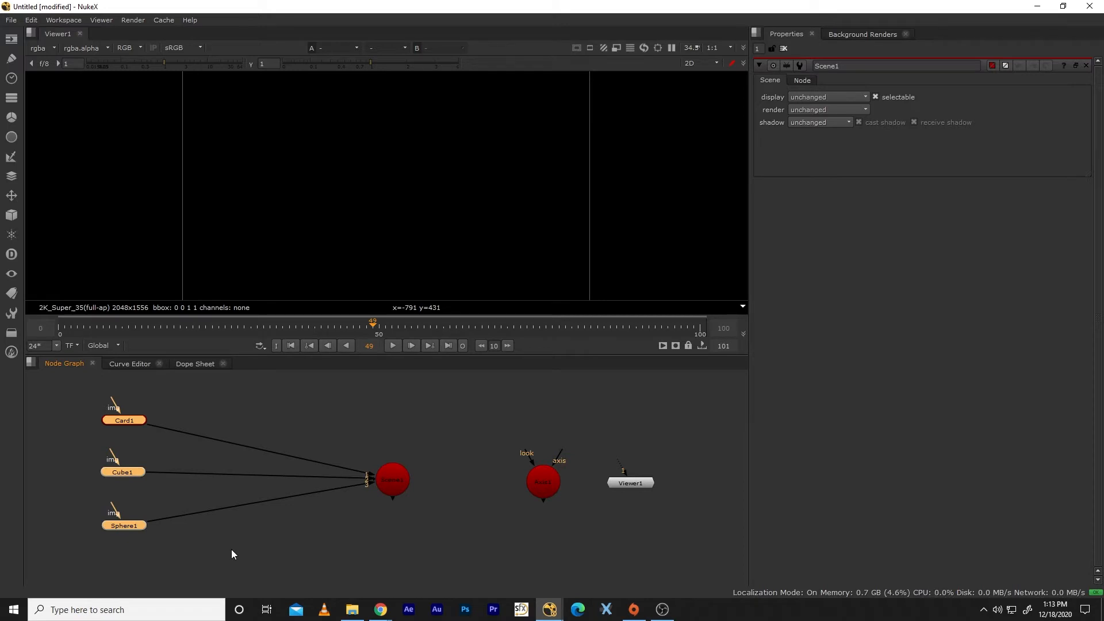
Step: Disconnect the Card, Cube and Sphere nodes from the Scene node
left_click(312, 541)
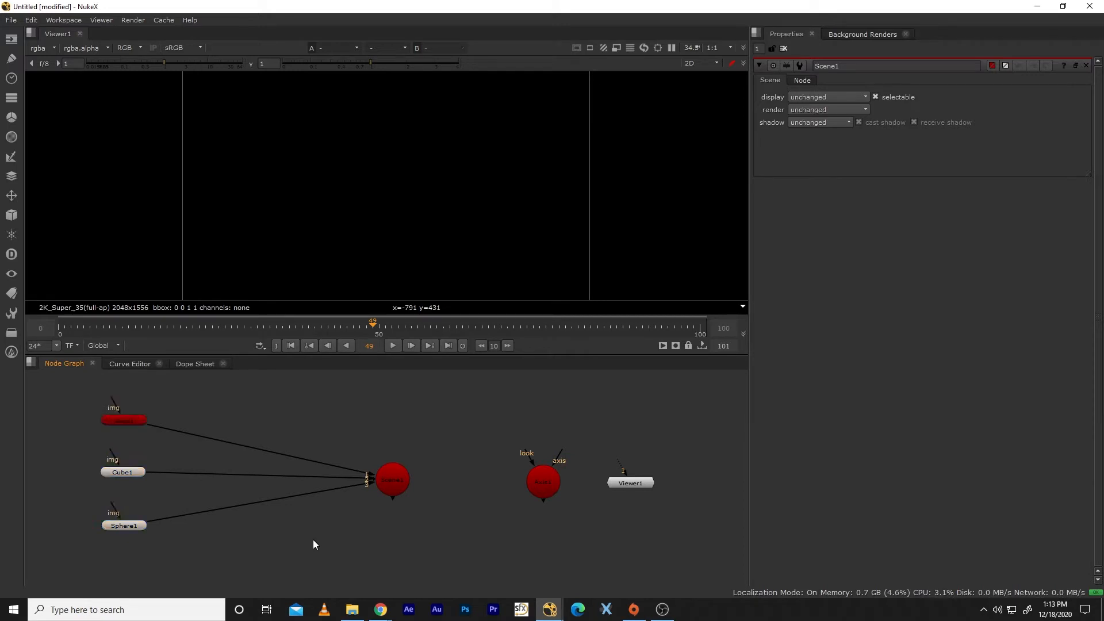
left_click_drag(368, 470, 348, 472)
left_click_drag(366, 478, 333, 488)
Step: Add a MergeGeo node and place it between the geometry nodes and the Scene node
left_click(11, 214)
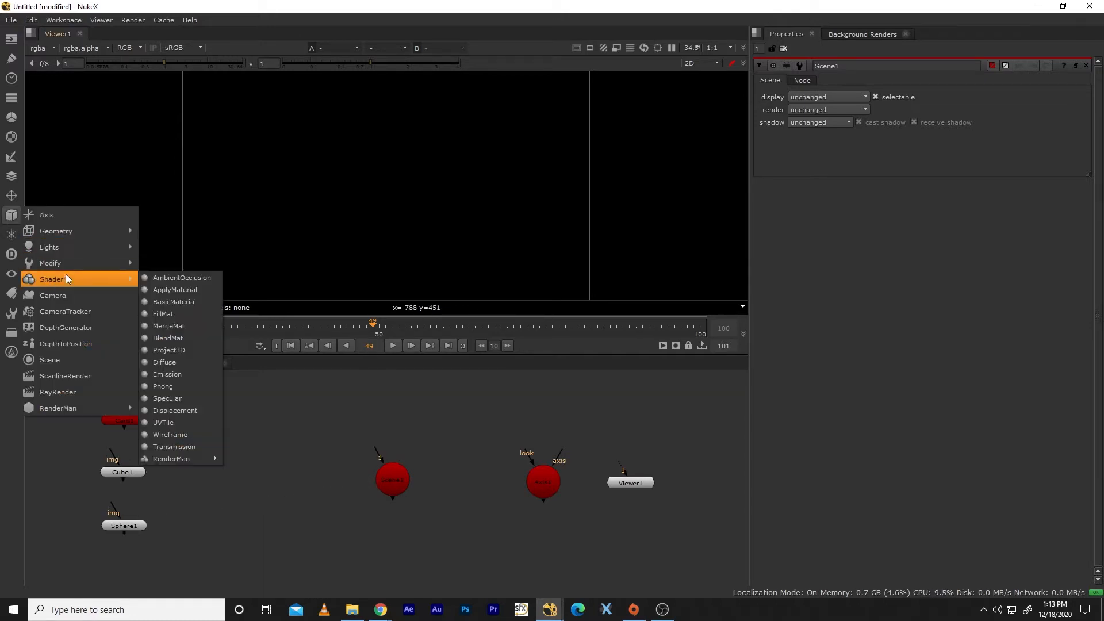
mouse_move(95, 263)
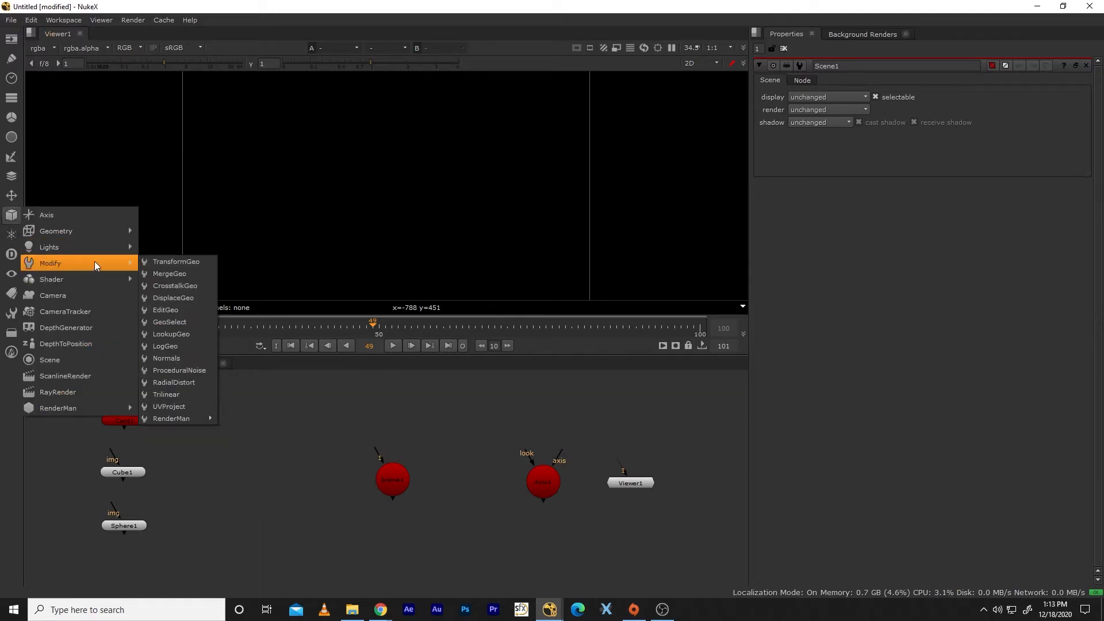
left_click(179, 274)
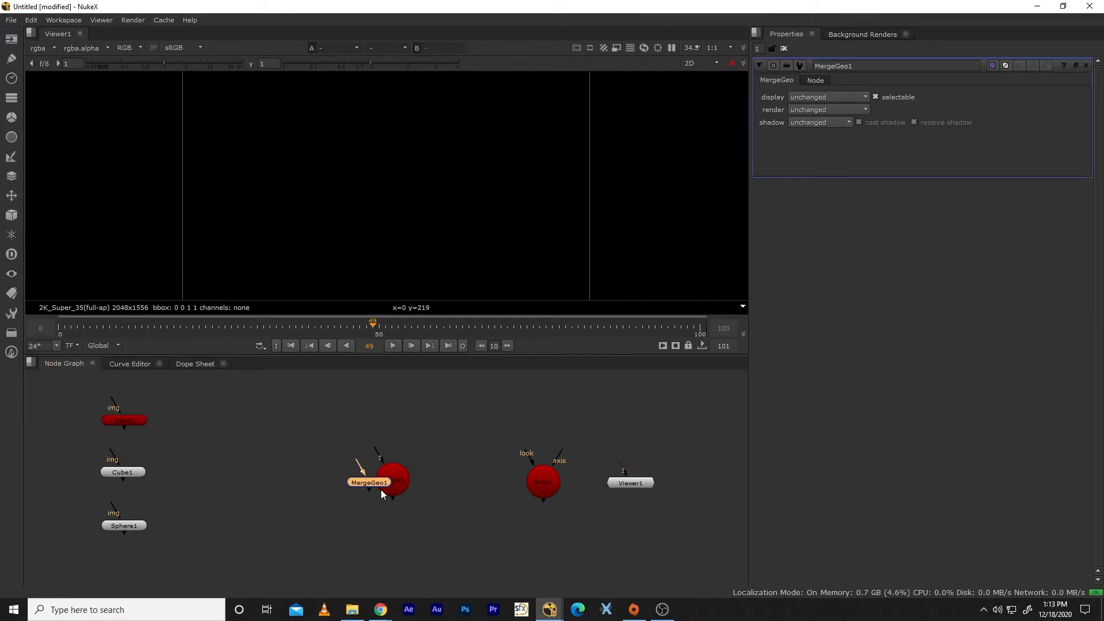
left_click_drag(310, 475, 301, 476)
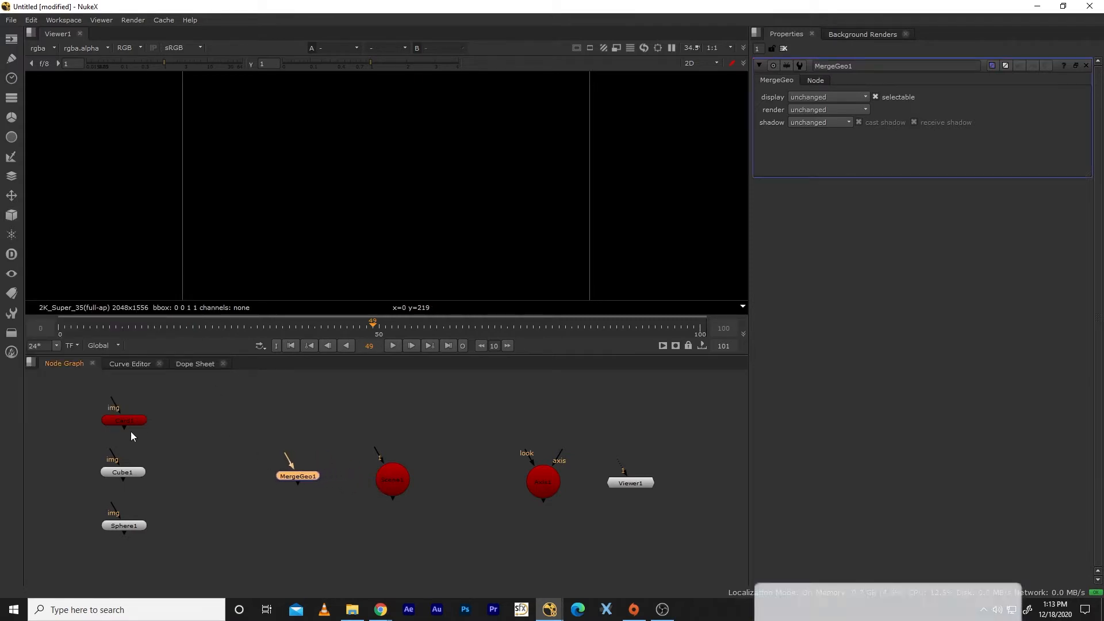
Step: Connect the Card, Cube and Sphere nodes to the MergeGeo node and move it closer to them
left_click_drag(125, 428, 274, 478)
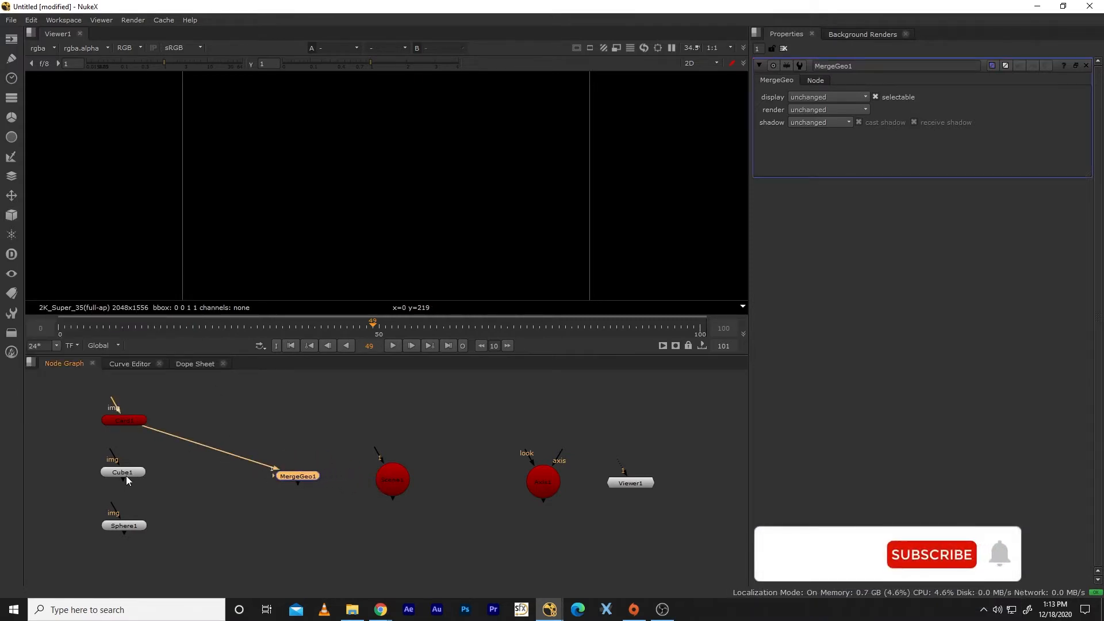
left_click_drag(126, 475, 287, 480)
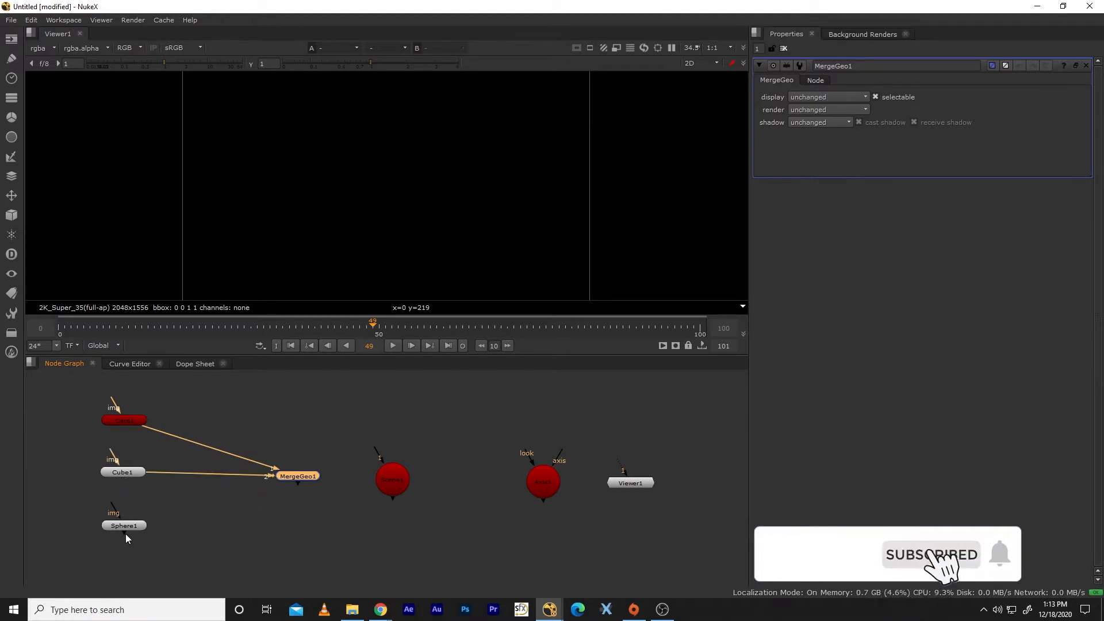
left_click_drag(126, 534, 241, 472)
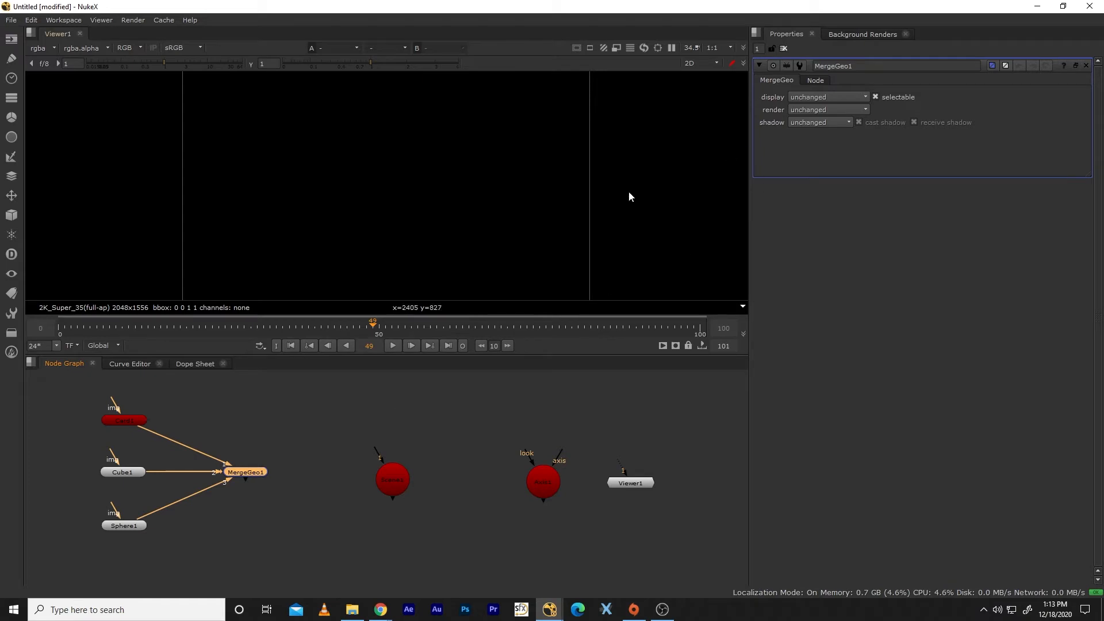
left_click_drag(251, 475, 234, 475)
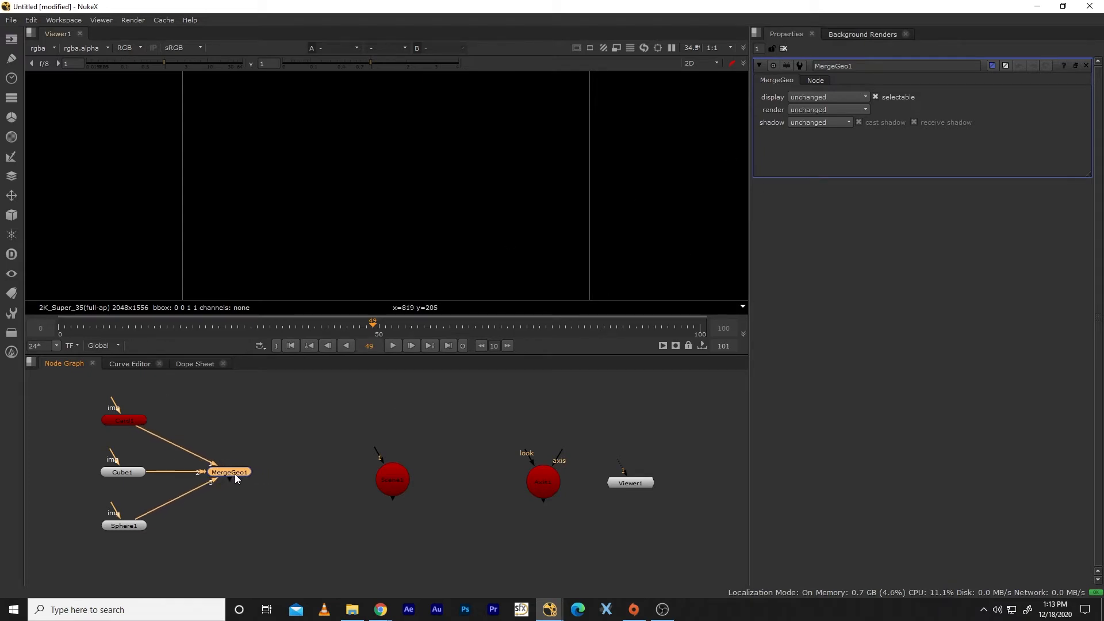
Step: Add a TransformGeo node after the MergeGeo node and place it between MergeGeo and the Scene node
left_click(14, 216)
mouse_move(61, 265)
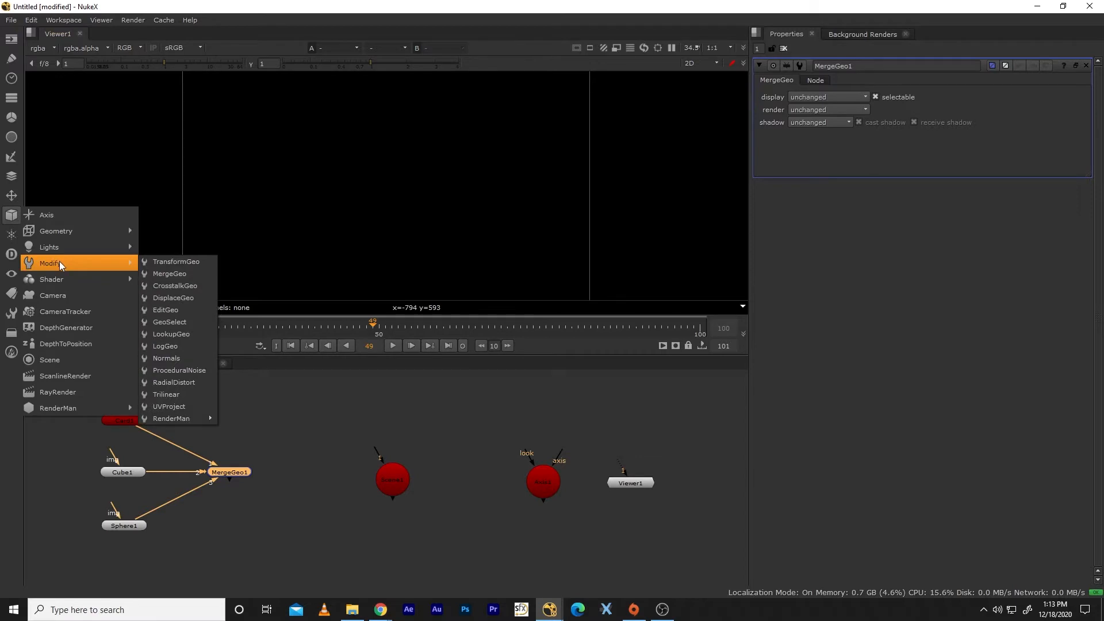
left_click(175, 265)
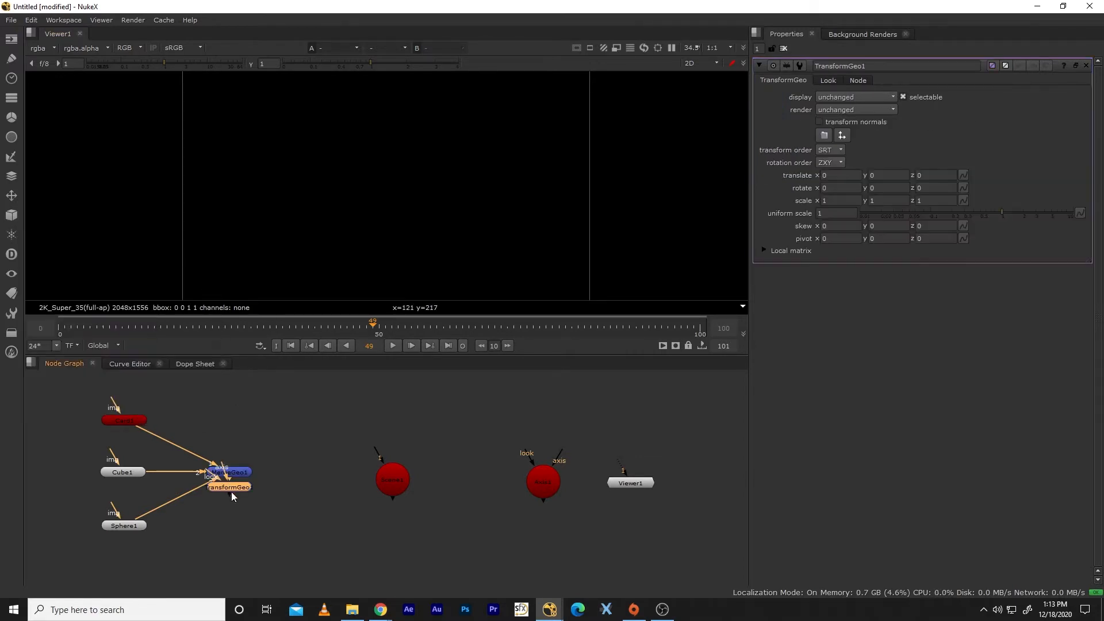
left_click_drag(231, 492, 324, 499)
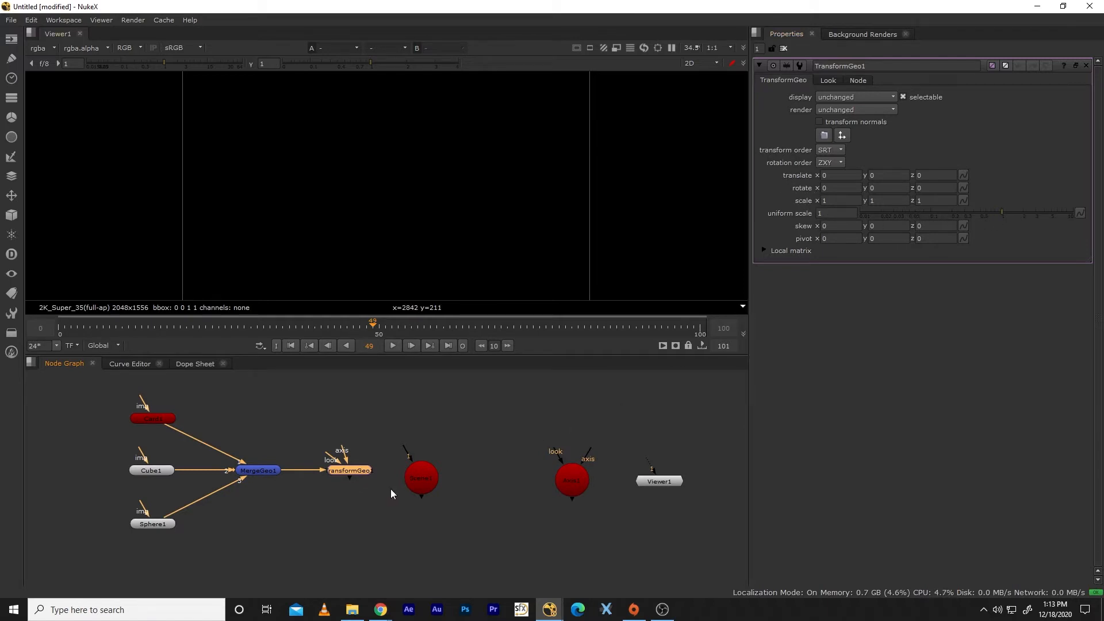
Step: Tidy the graph by moving the Scene, Axis and Viewer nodes into a closer row beside the TransformGeo node
left_click_drag(394, 489, 442, 474)
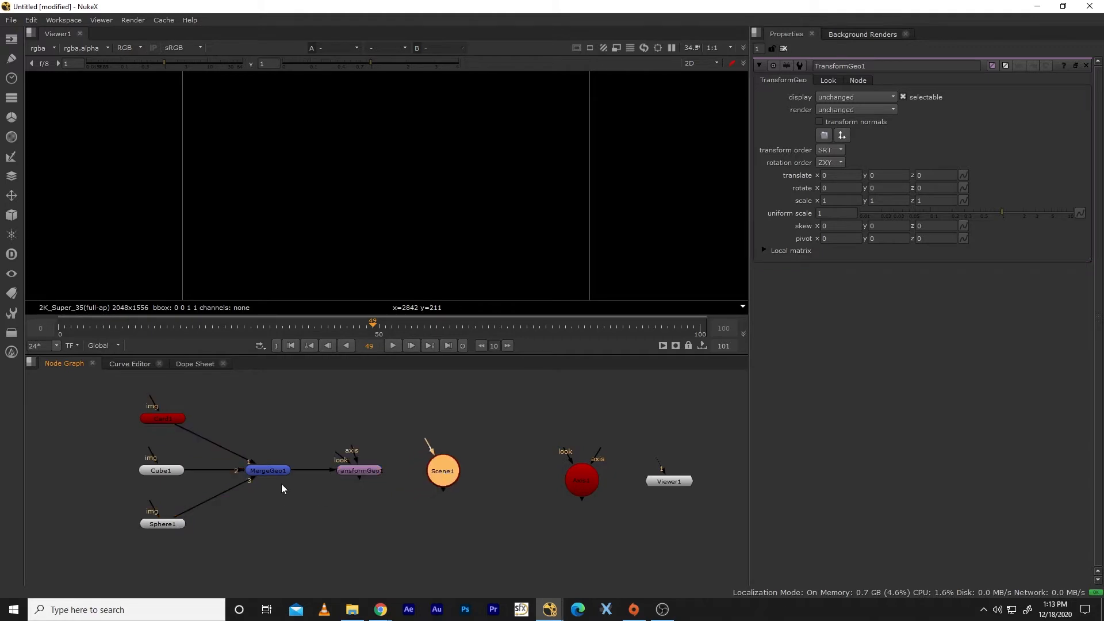
left_click_drag(348, 466, 300, 424)
left_click_drag(358, 452, 371, 409)
left_click_drag(578, 481, 504, 473)
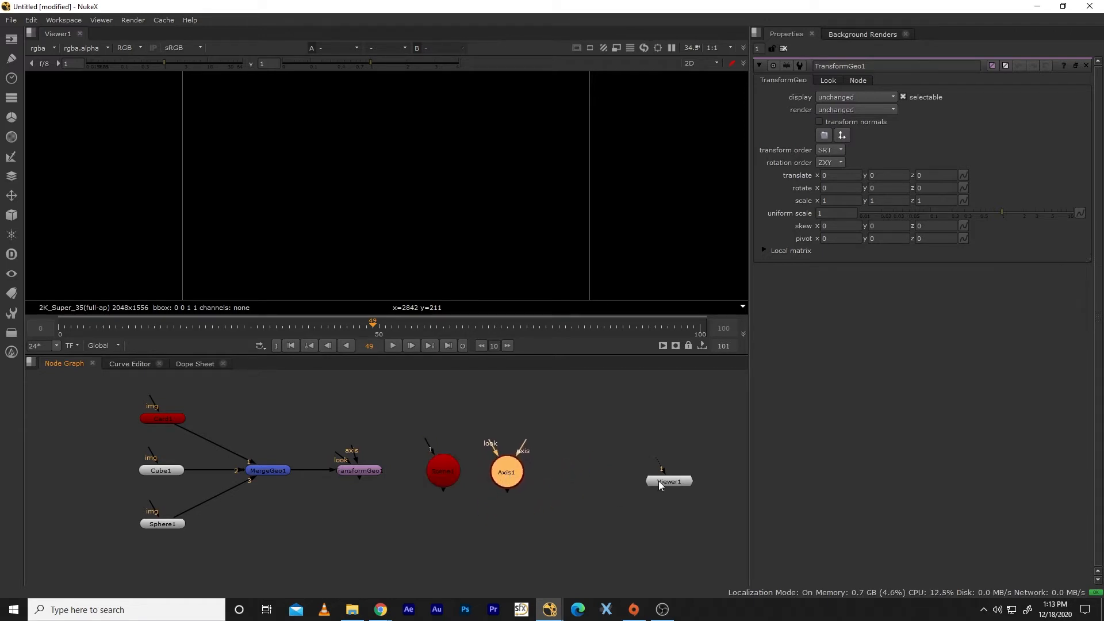
left_click_drag(659, 483, 606, 475)
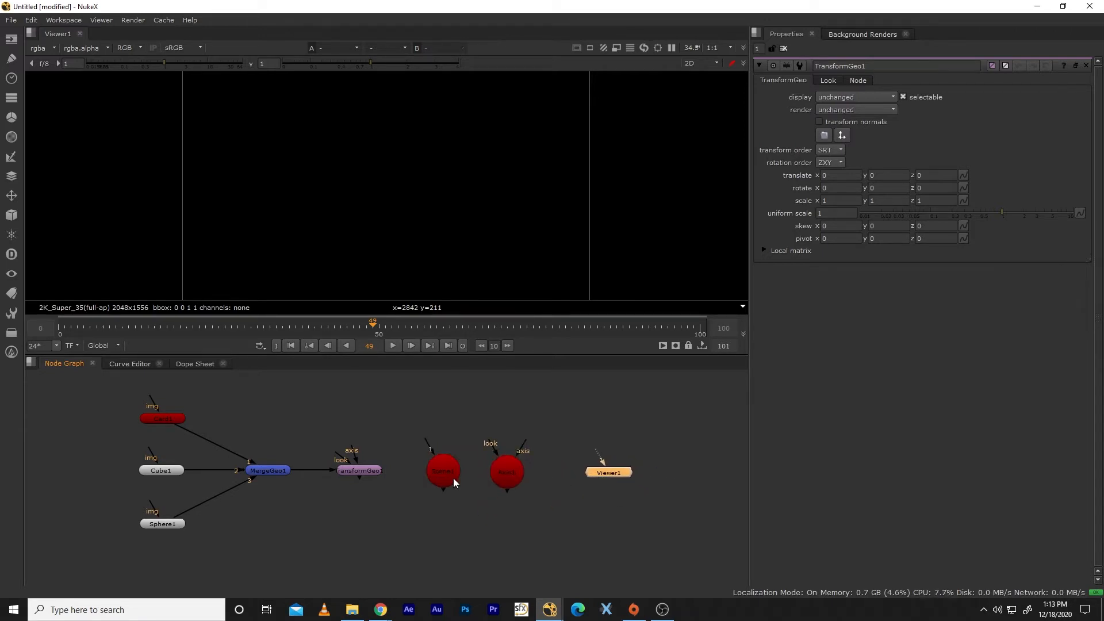
left_click_drag(440, 470, 437, 467)
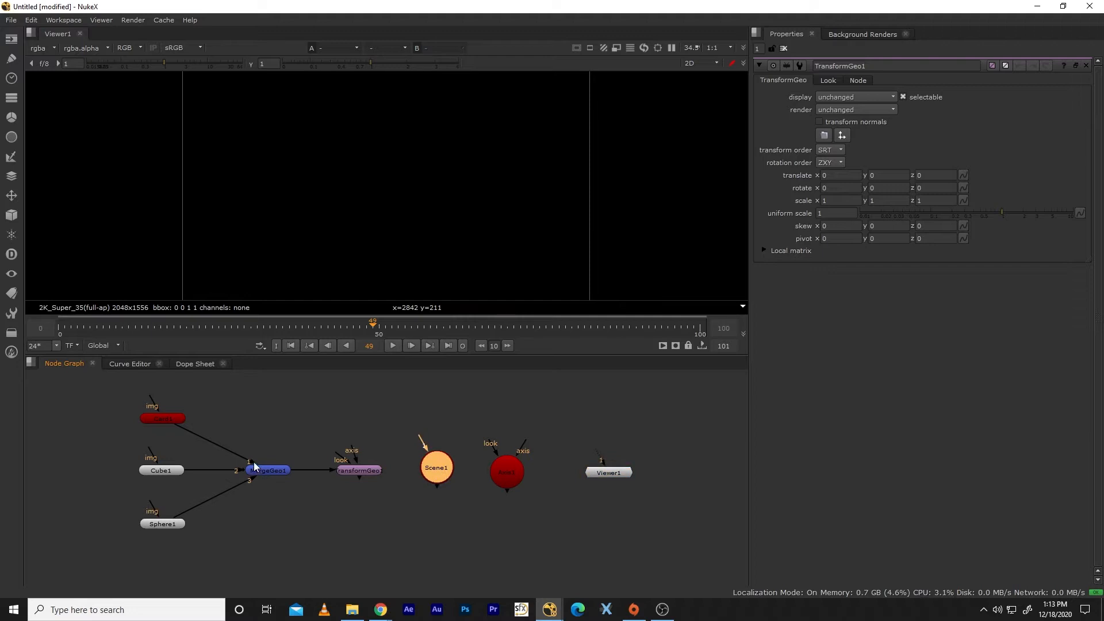
Step: Delete the MergeGeo node and connect the Card node to the TransformGeo node placed beside it
left_click_drag(255, 465, 236, 499)
left_click_drag(234, 443, 280, 457)
key("Delete")
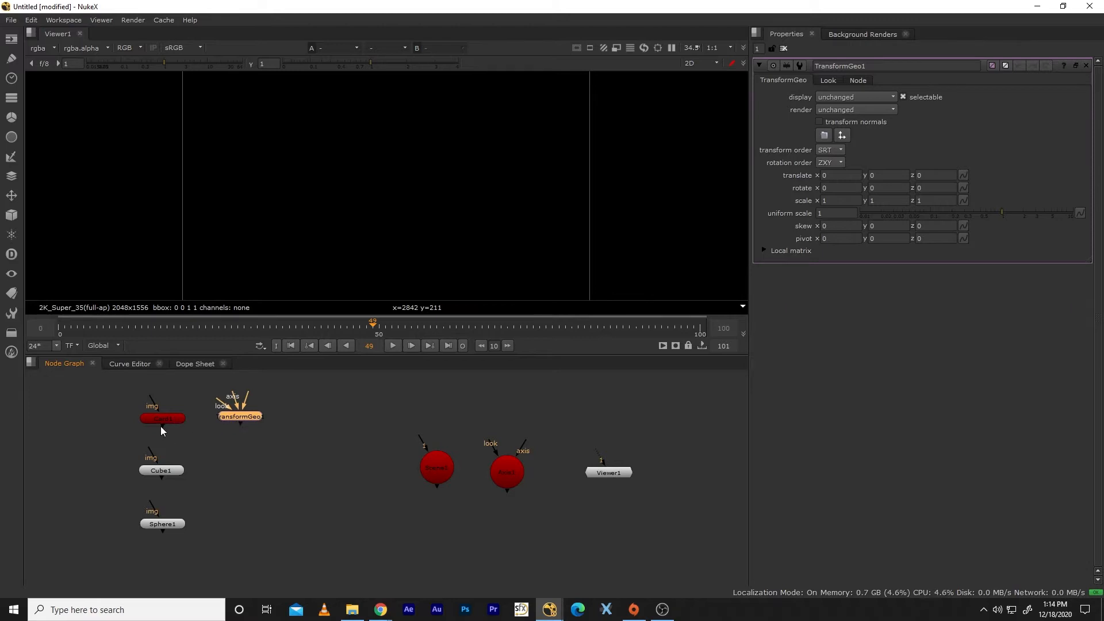
left_click_drag(161, 430, 257, 419)
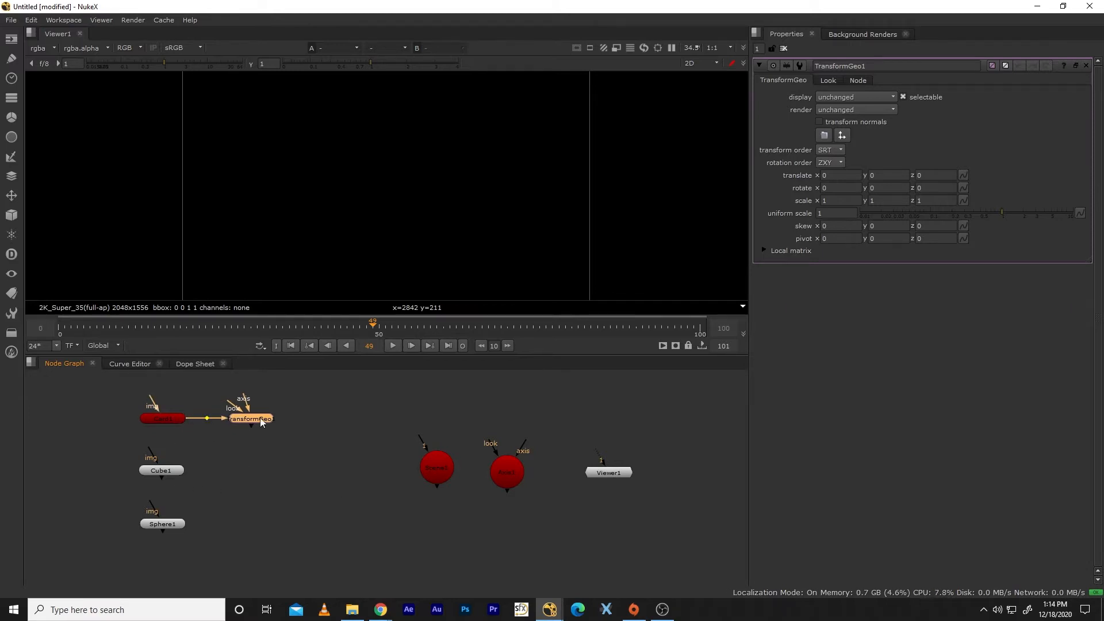
Step: Paste two copies of the TransformGeo node, connect one to Cube and one to Sphere, and align them in a column
left_click(261, 466)
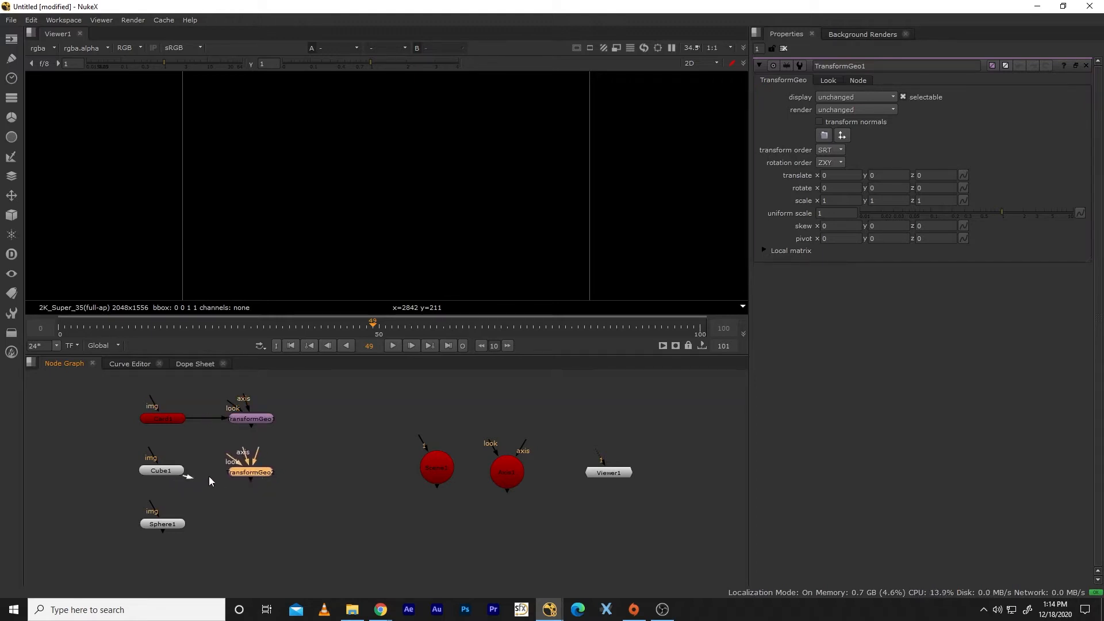
left_click_drag(209, 477, 244, 470)
left_click(243, 511)
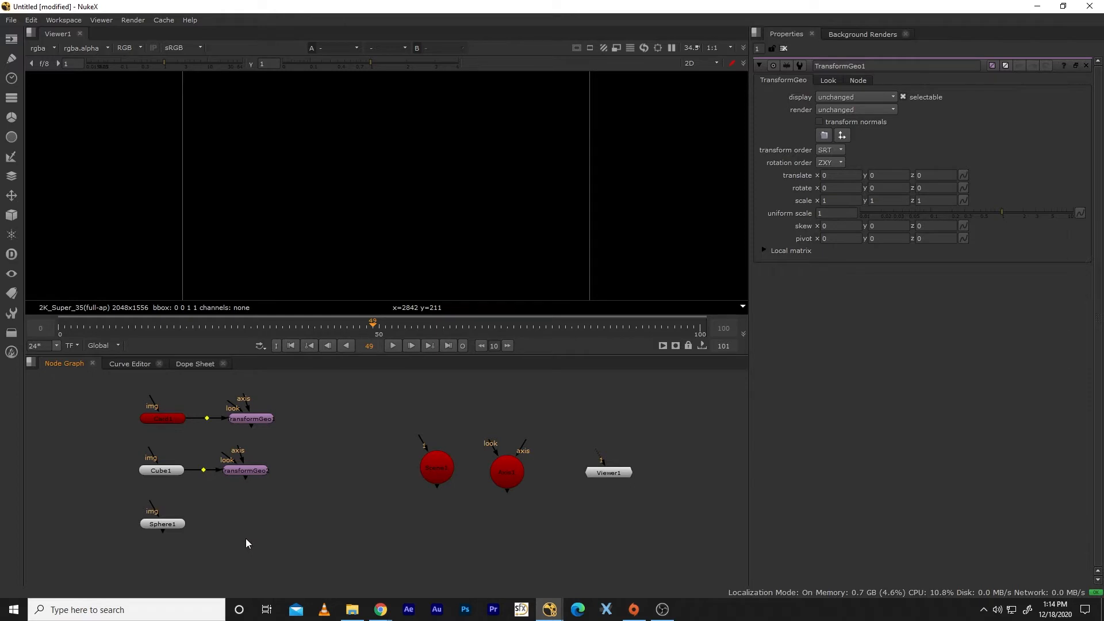
key("ctrl+c")
left_click(551, 319)
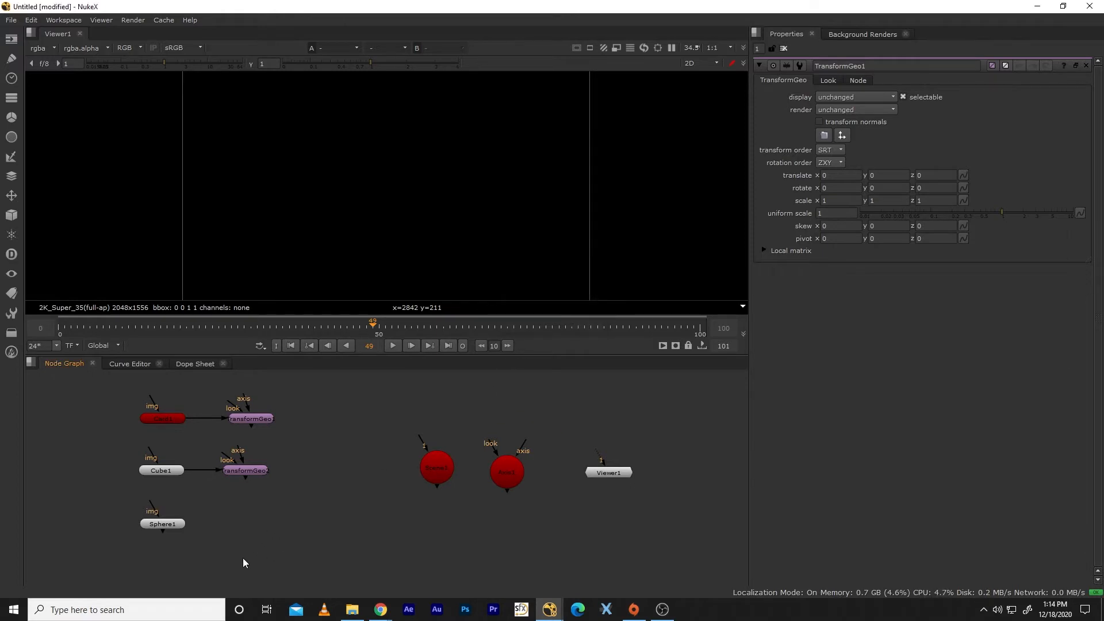
key("ctrl+v")
left_click_drag(164, 532, 230, 527)
left_click(256, 475)
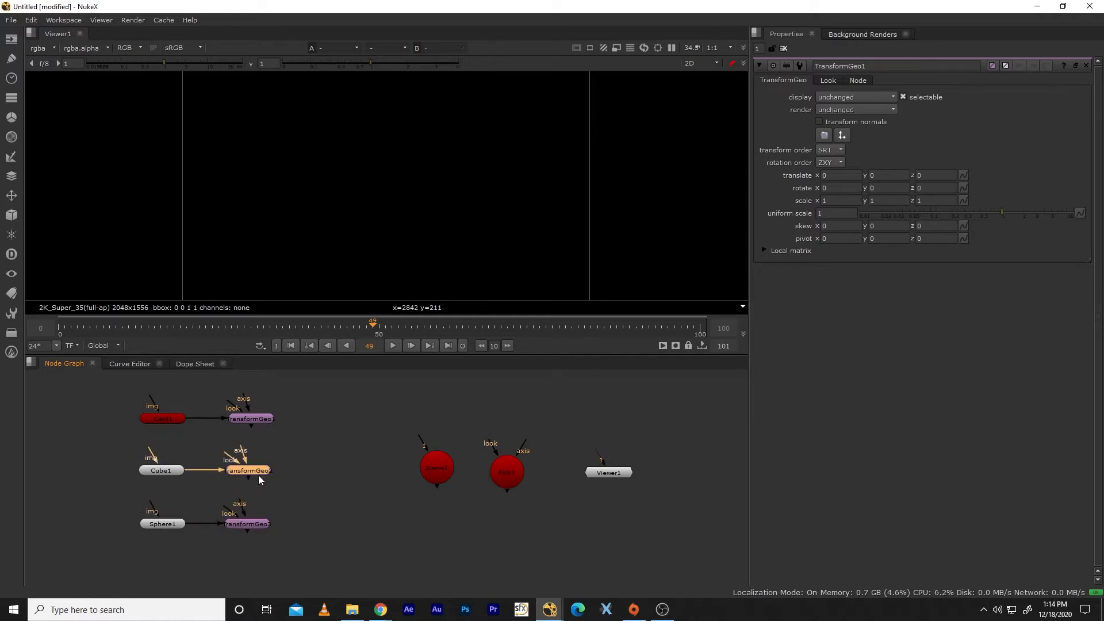
Step: Review the geometry nodes and their TransformGeo nodes, and open the Card node's properties
left_click_drag(106, 396, 204, 559)
left_click_drag(209, 388, 287, 550)
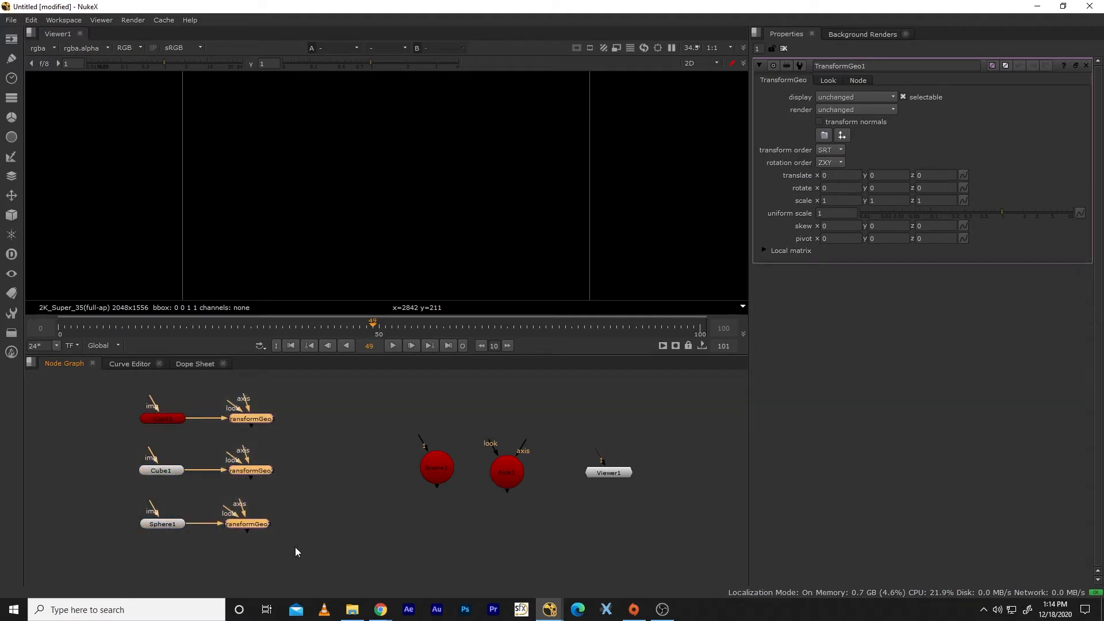
left_click(188, 440)
double_click(164, 418)
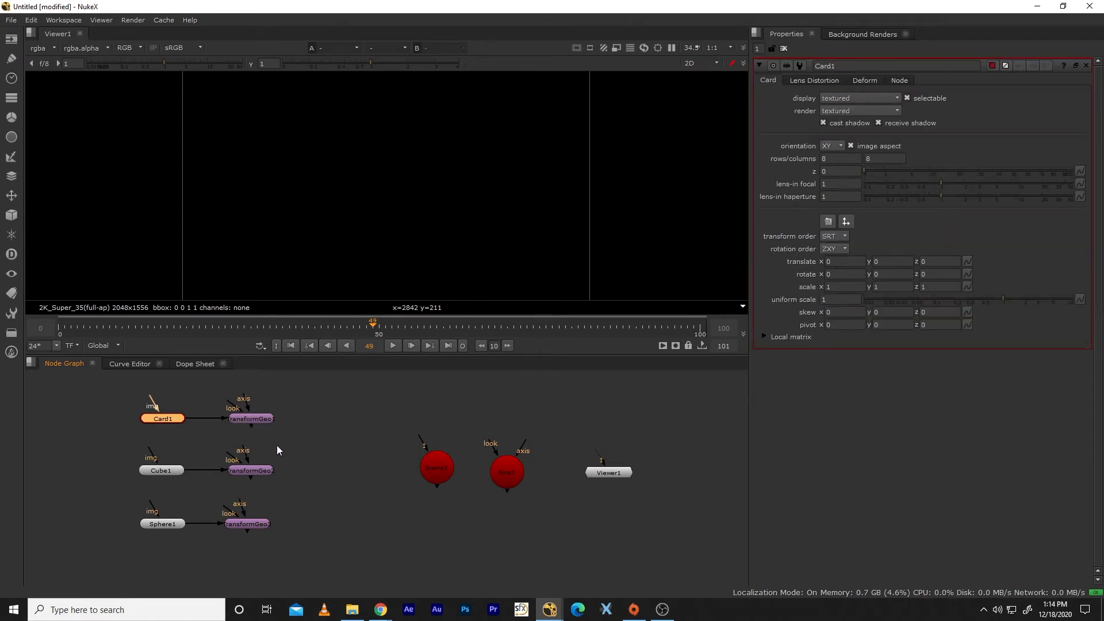
Step: Move the Viewer, Axis and Scene nodes further away from the TransformGeo nodes to make room between them
left_click_drag(377, 412, 616, 536)
left_click_drag(616, 479, 687, 479)
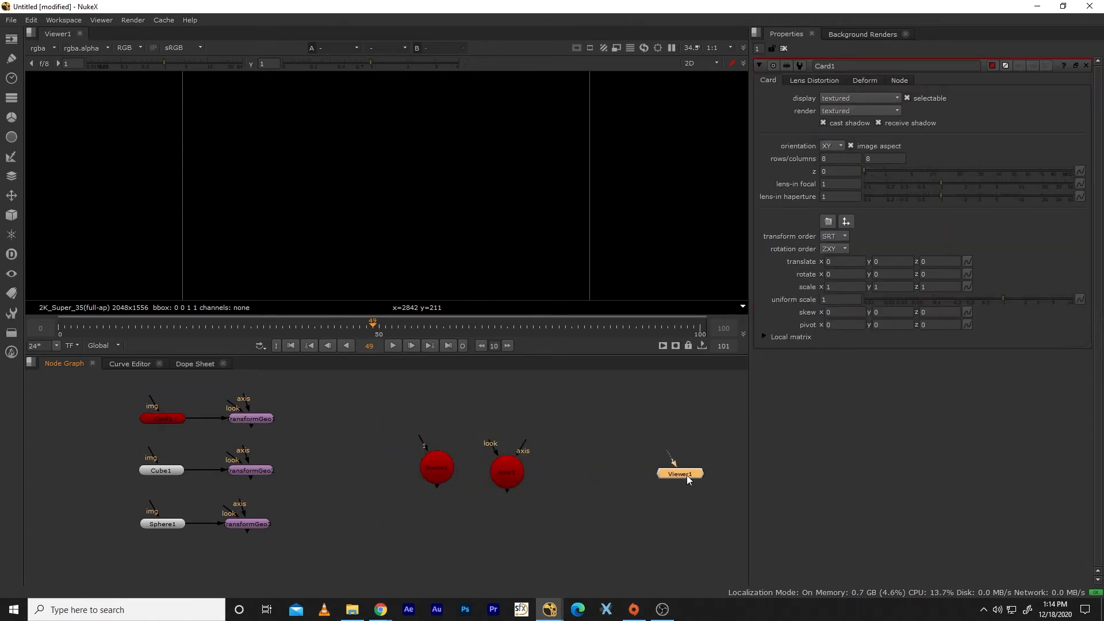
left_click_drag(504, 475, 579, 474)
left_click_drag(447, 471, 523, 479)
left_click(315, 457)
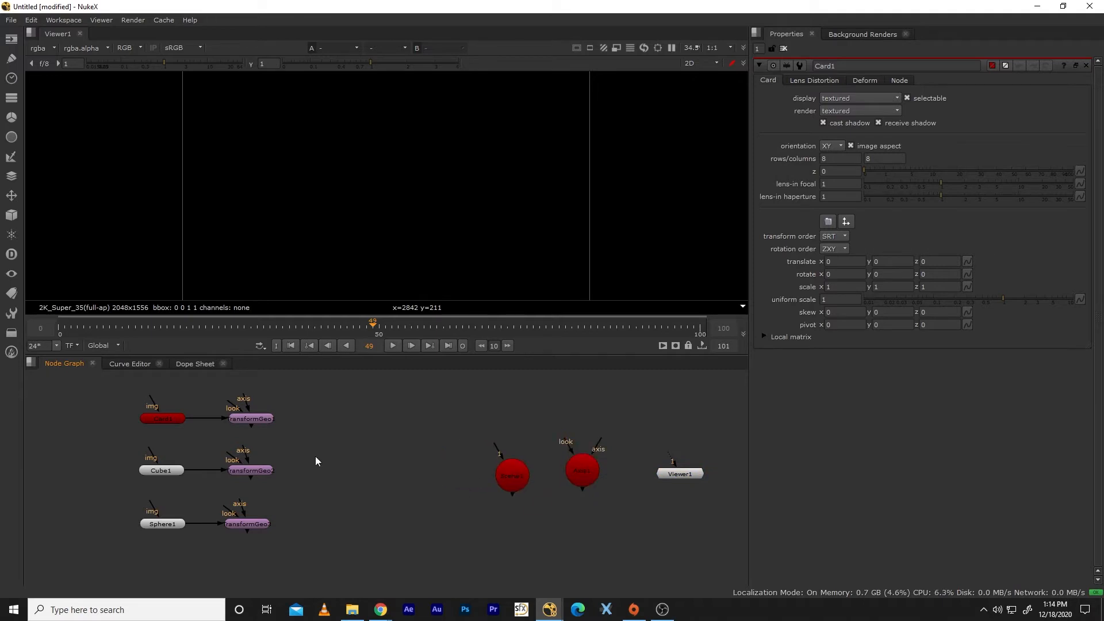
Step: Add a MergeGeo node and connect the three TransformGeo nodes to it
left_click(16, 219)
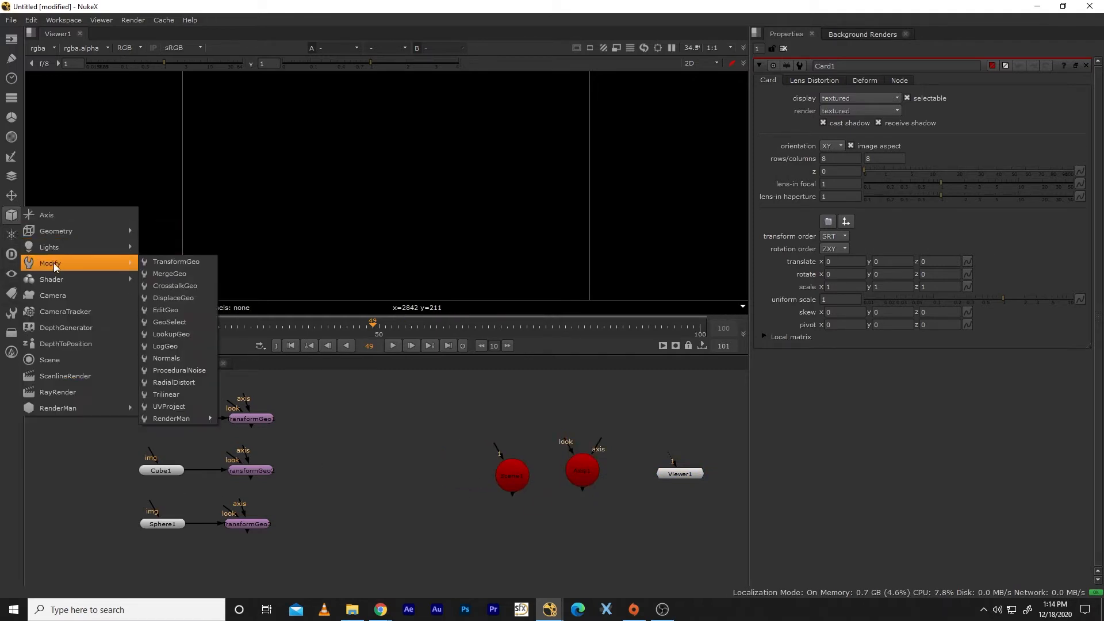
mouse_move(90, 263)
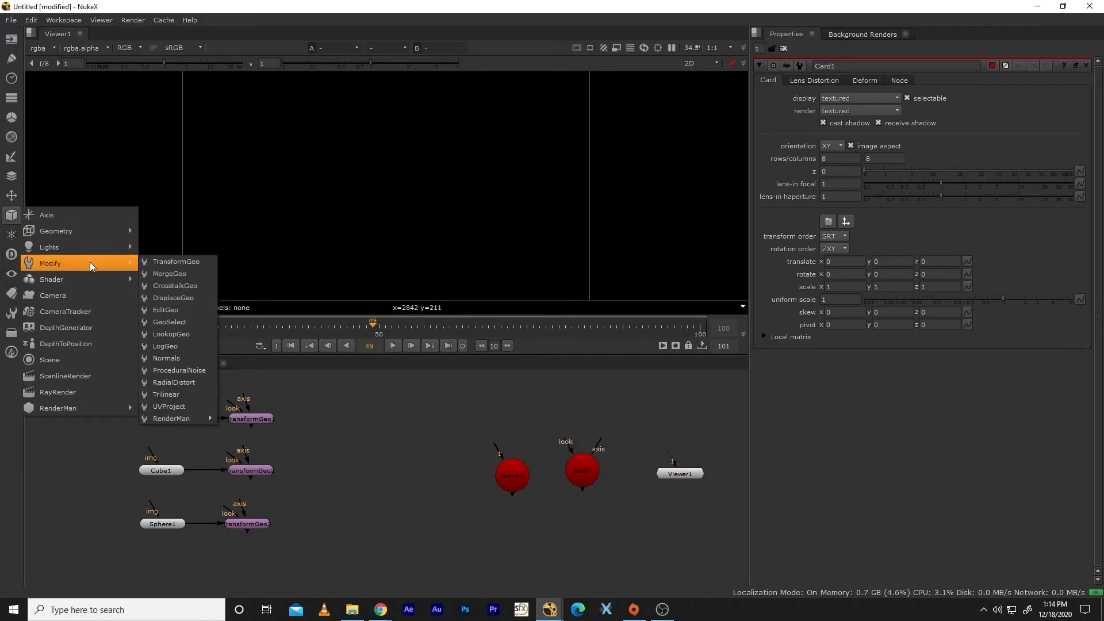
left_click(172, 274)
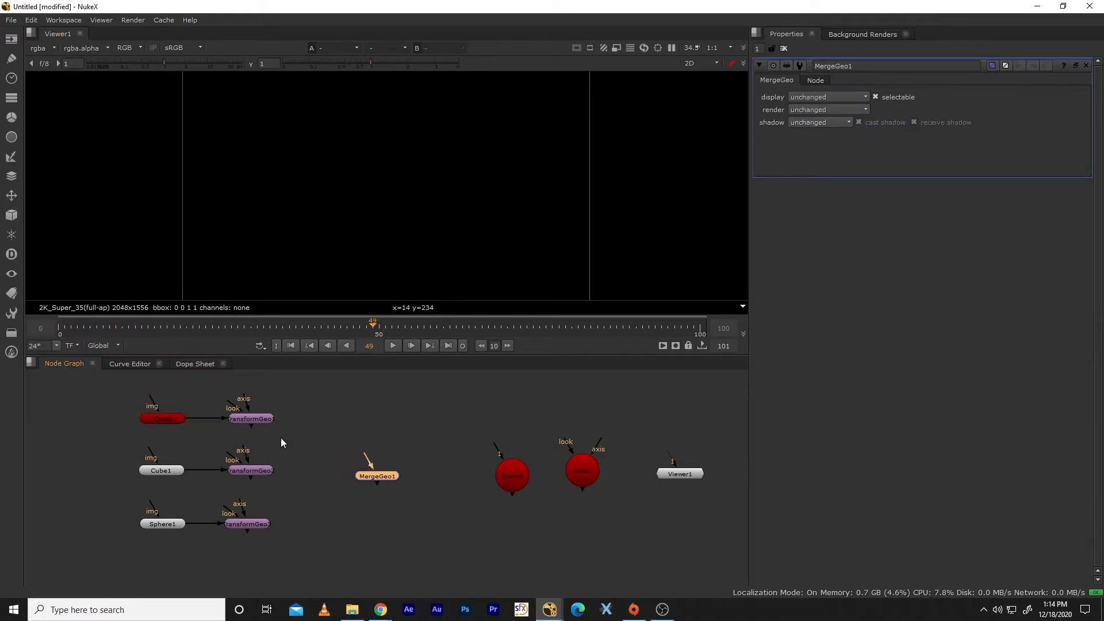
left_click_drag(248, 425, 368, 475)
left_click_drag(250, 481, 381, 475)
left_click_drag(247, 531, 353, 472)
left_click(409, 481)
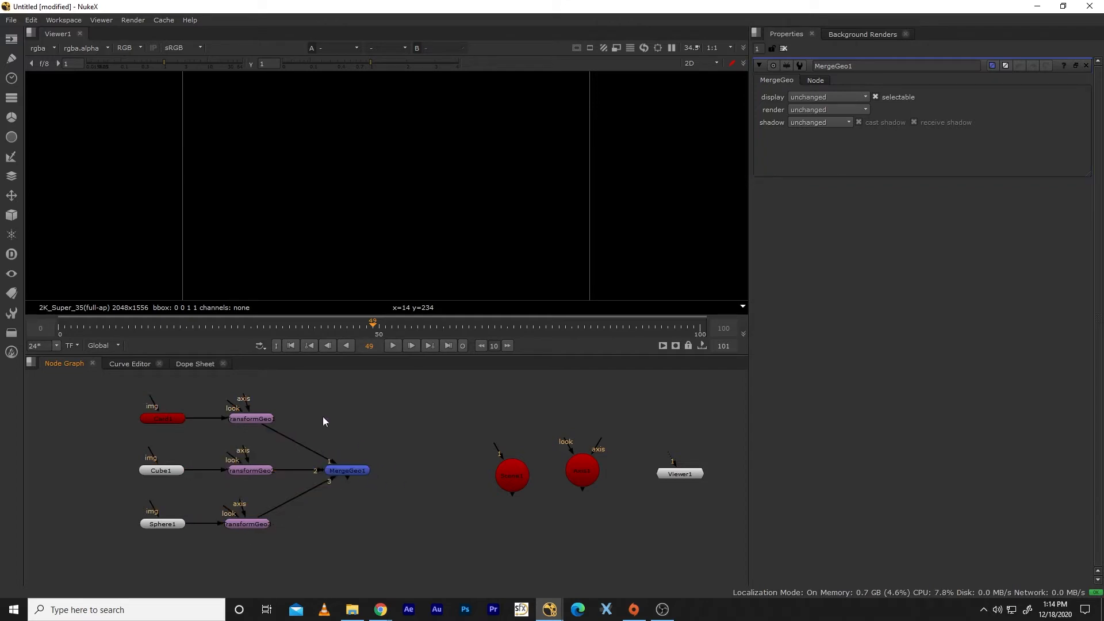
Step: Add a fourth TransformGeo node after the MergeGeo node and connect it between MergeGeo and the Scene node
left_click(12, 216)
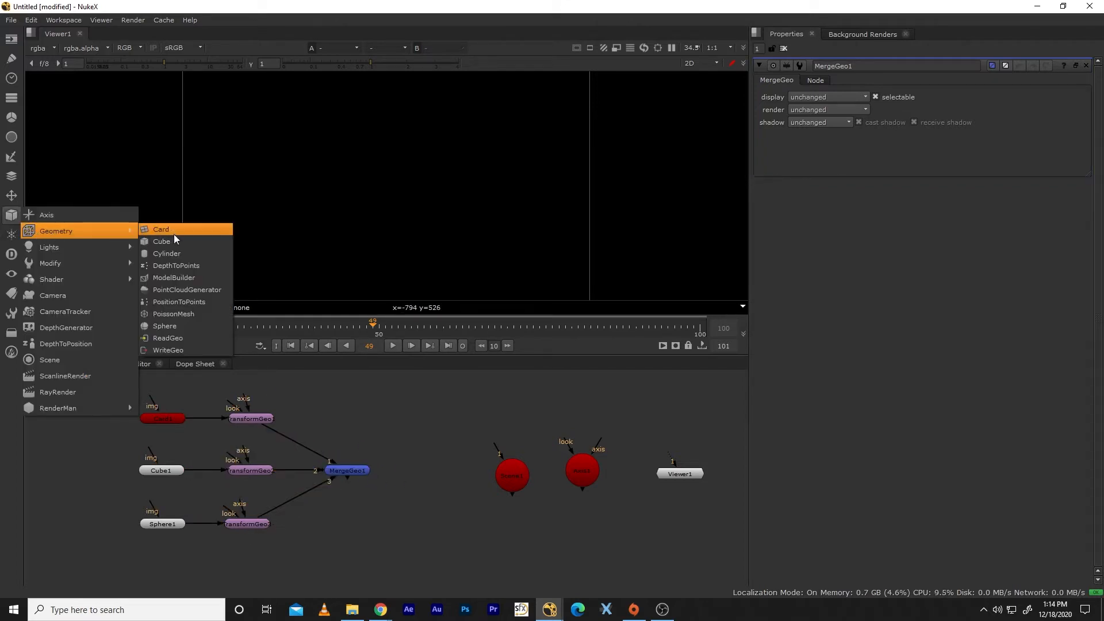
mouse_move(88, 229)
mouse_move(129, 263)
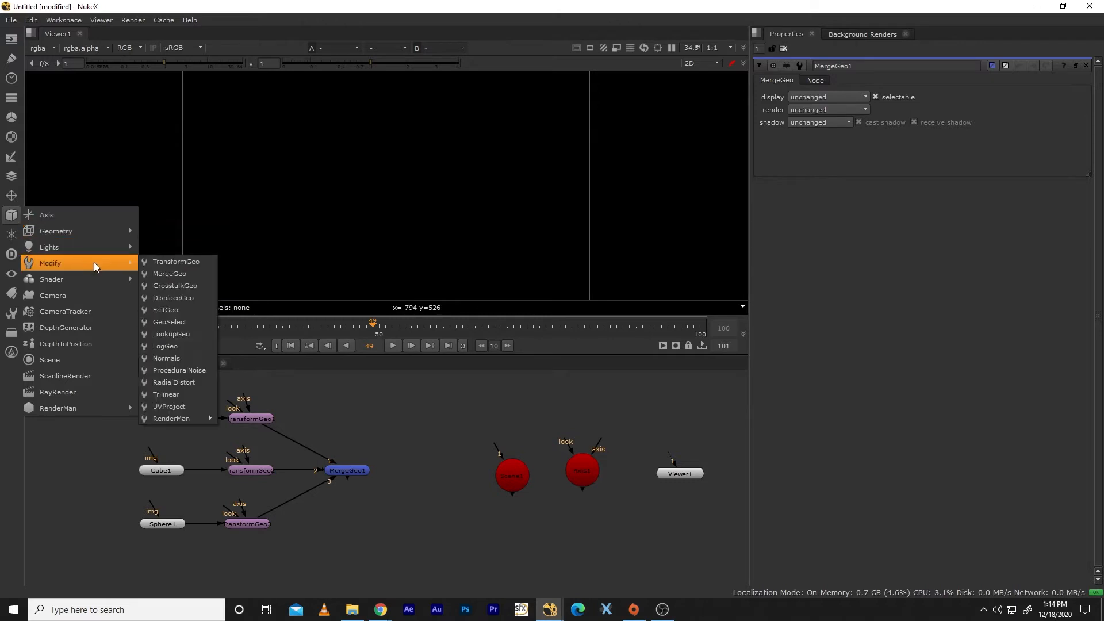
left_click(186, 261)
left_click(415, 472)
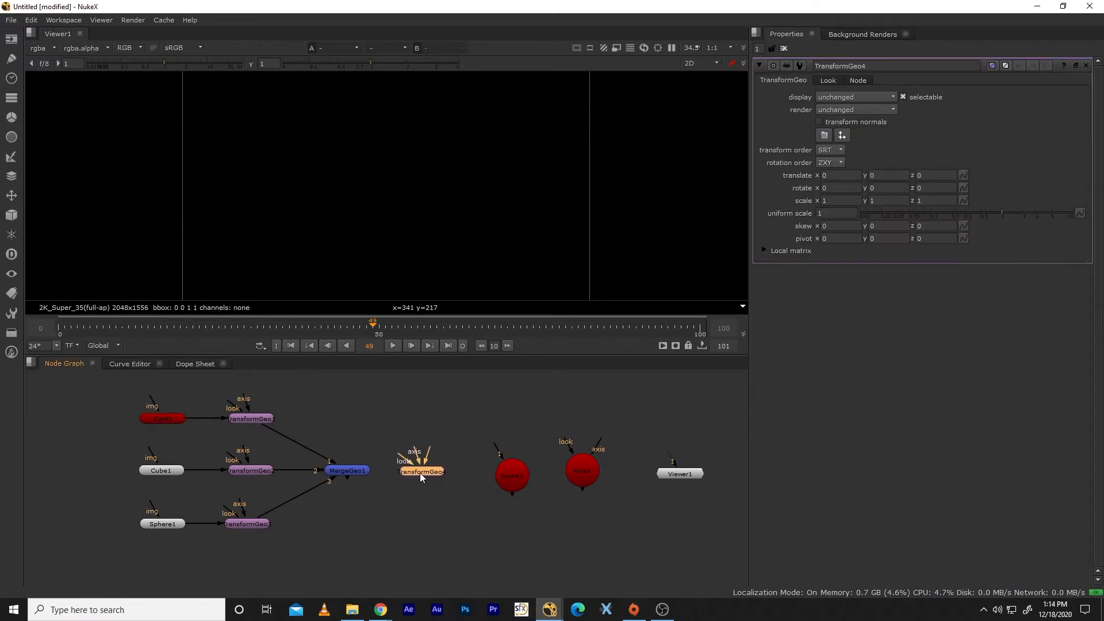
left_click(346, 475)
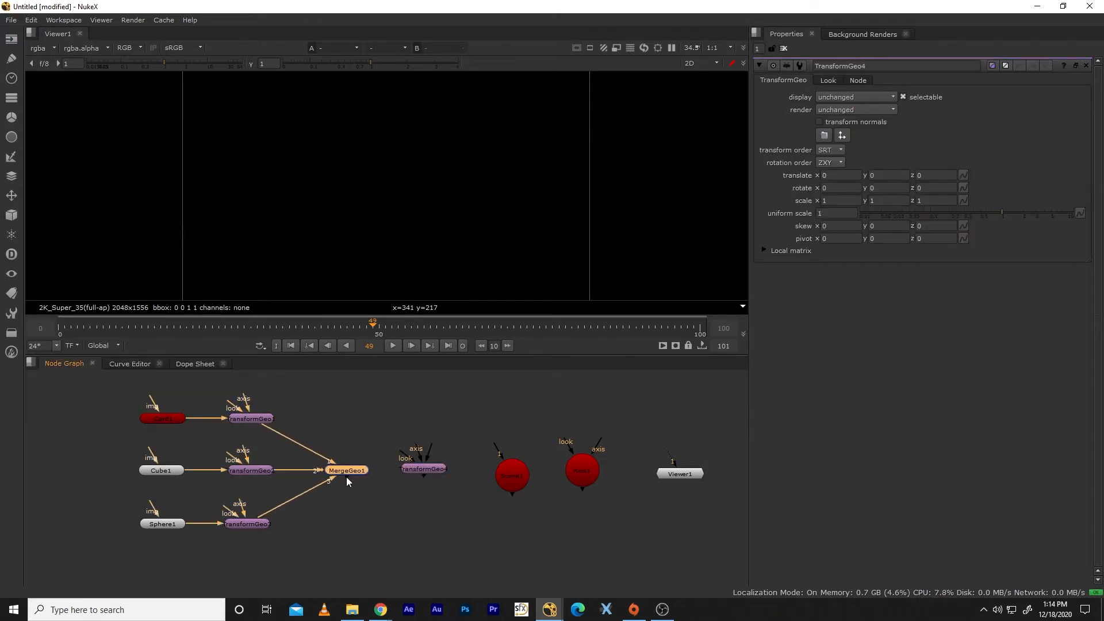
left_click(422, 471)
left_click_drag(424, 476, 506, 468)
Step: Move the Axis node out of the way, then add a ScanlineRender node below the Scene node and connect it to the Scene
left_click_drag(581, 474, 597, 429)
left_click(616, 505)
left_click(11, 215)
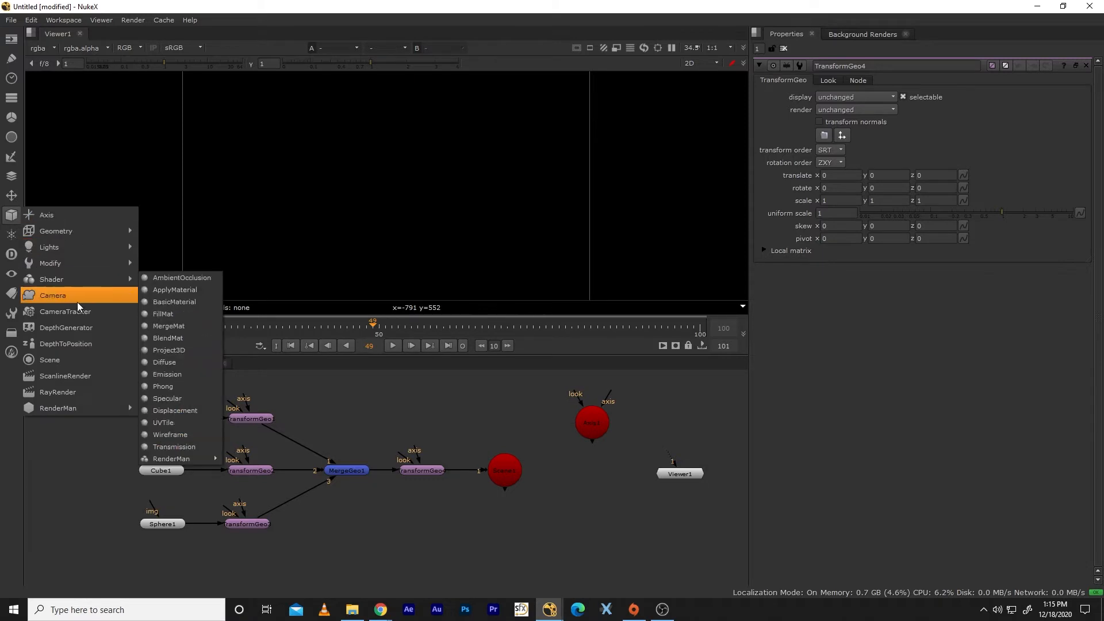
left_click(89, 375)
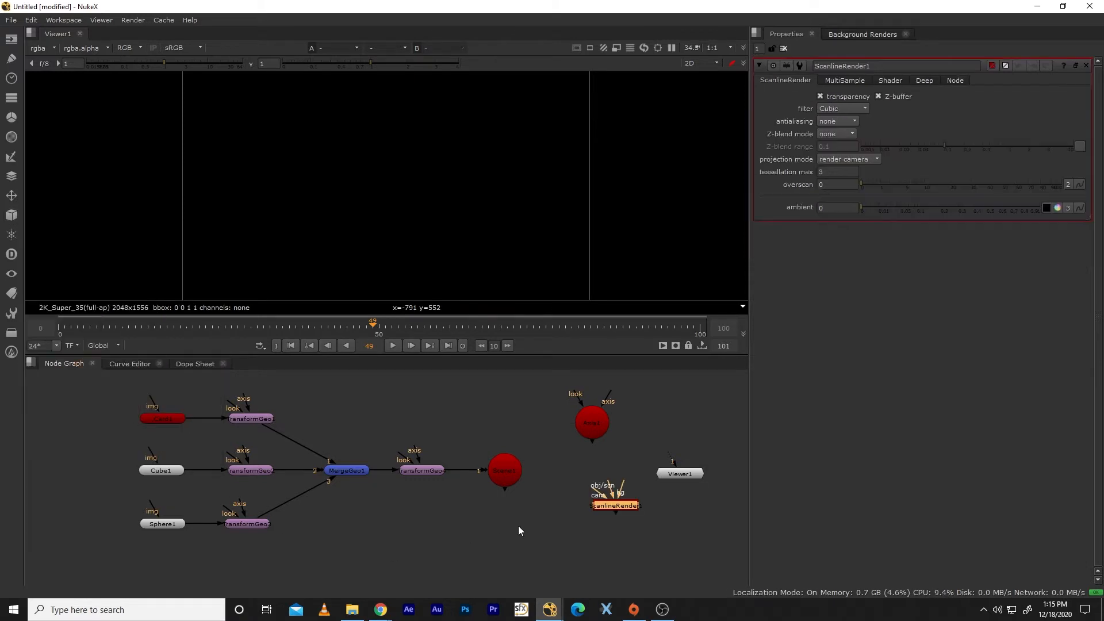
left_click_drag(585, 516, 505, 478)
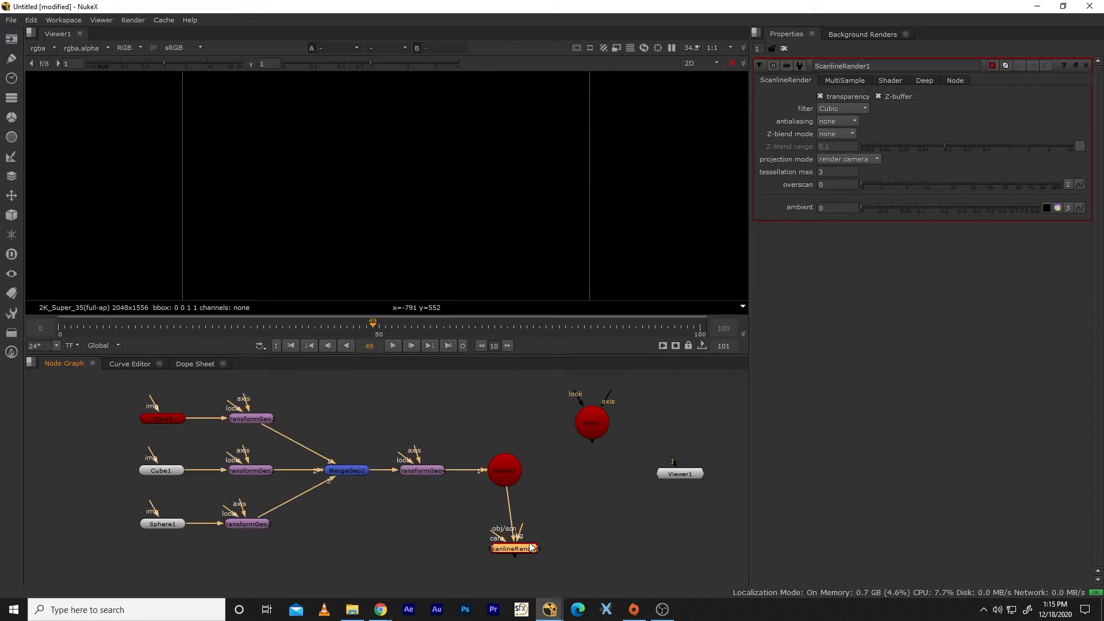
left_click_drag(514, 548, 505, 532)
Step: Connect the Viewer to the ScanlineRender node, then switch it to show the Scene node
left_click_drag(678, 473, 661, 528)
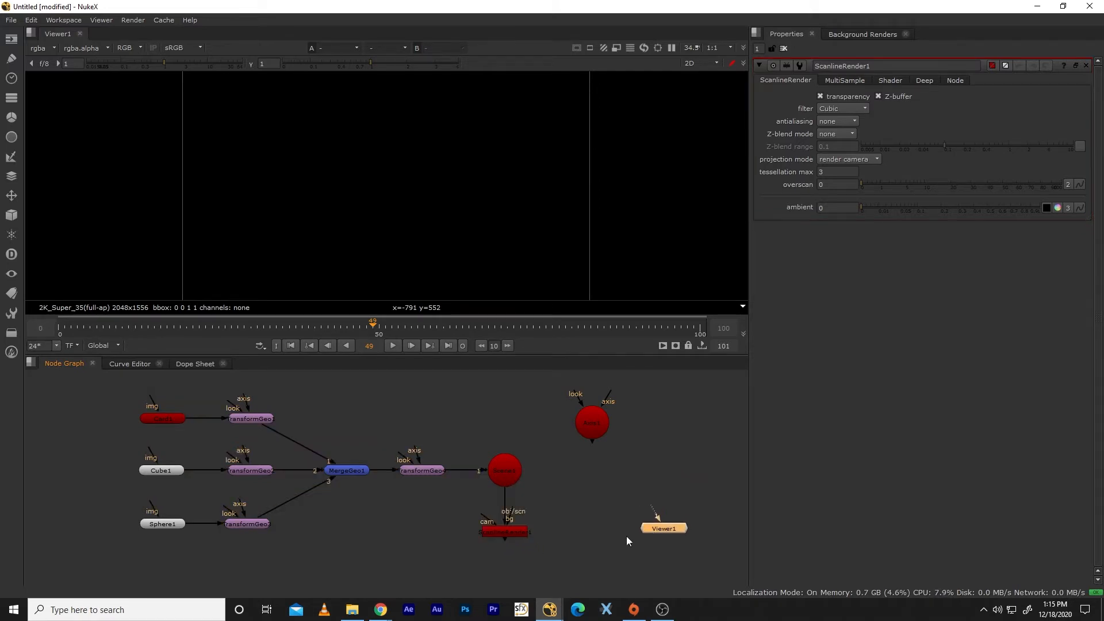
left_click_drag(505, 540, 651, 538)
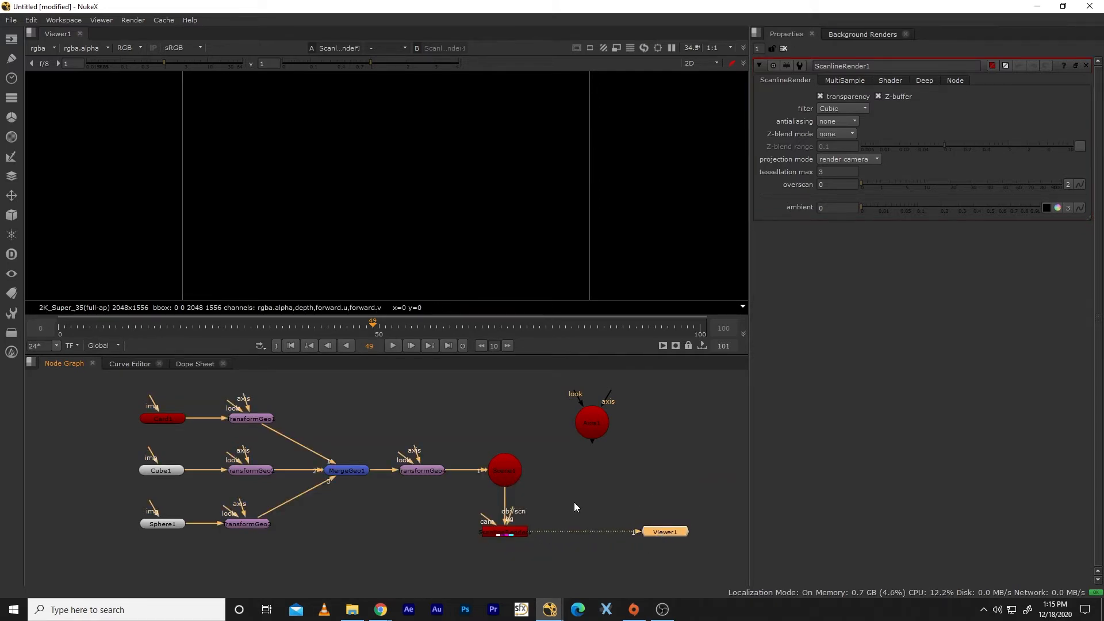
left_click(509, 467)
key("1")
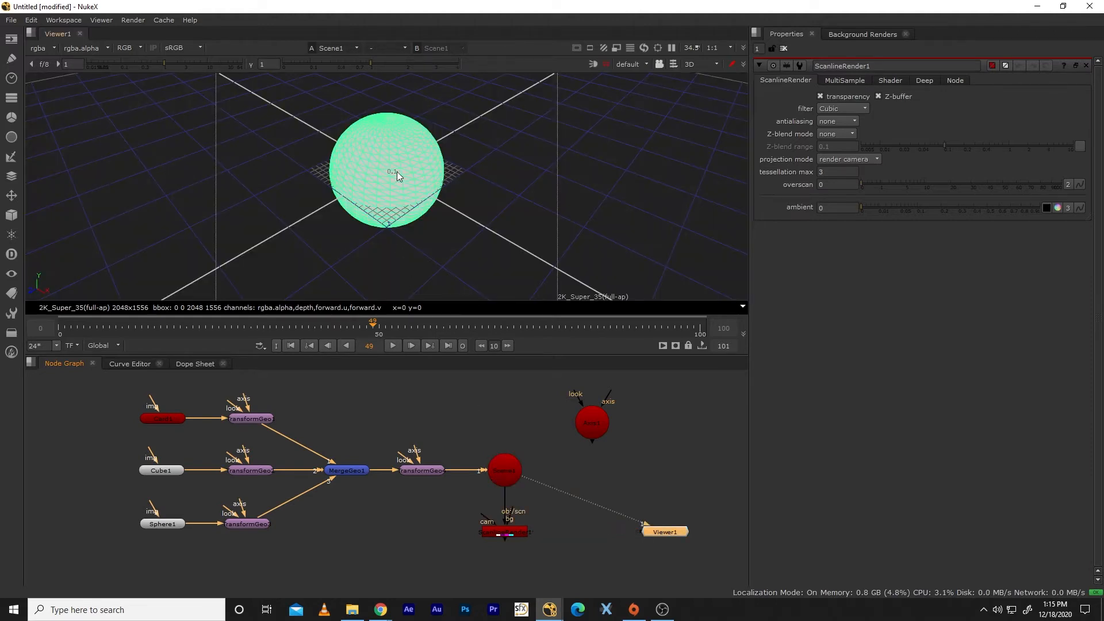
Step: Set the Sphere's uniform scale to 0.62 and move it along Z to about -2.06
left_click(168, 469)
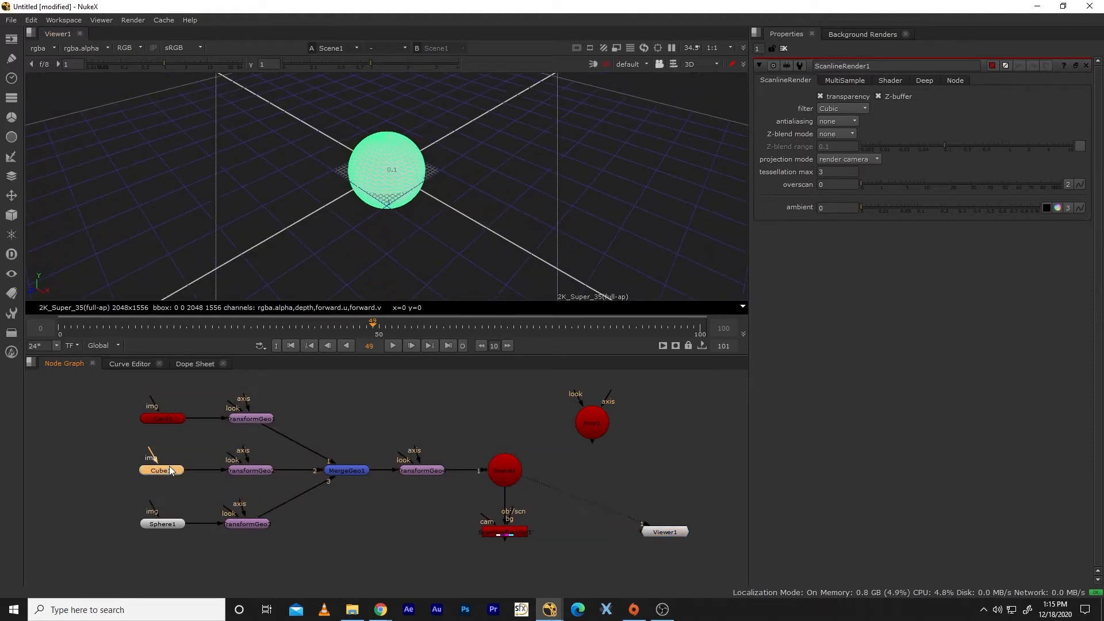
left_click(166, 524)
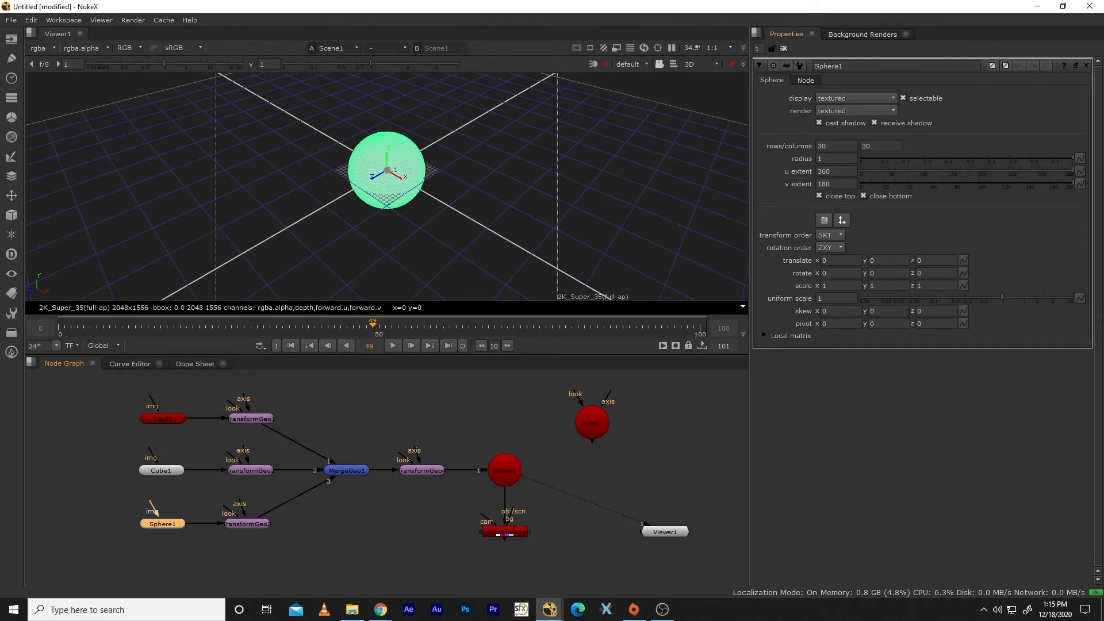
mouse_move(999, 299)
left_mouse_down()
mouse_move(951, 296)
mouse_move(988, 305)
left_mouse_up()
left_click_drag(380, 180, 421, 215)
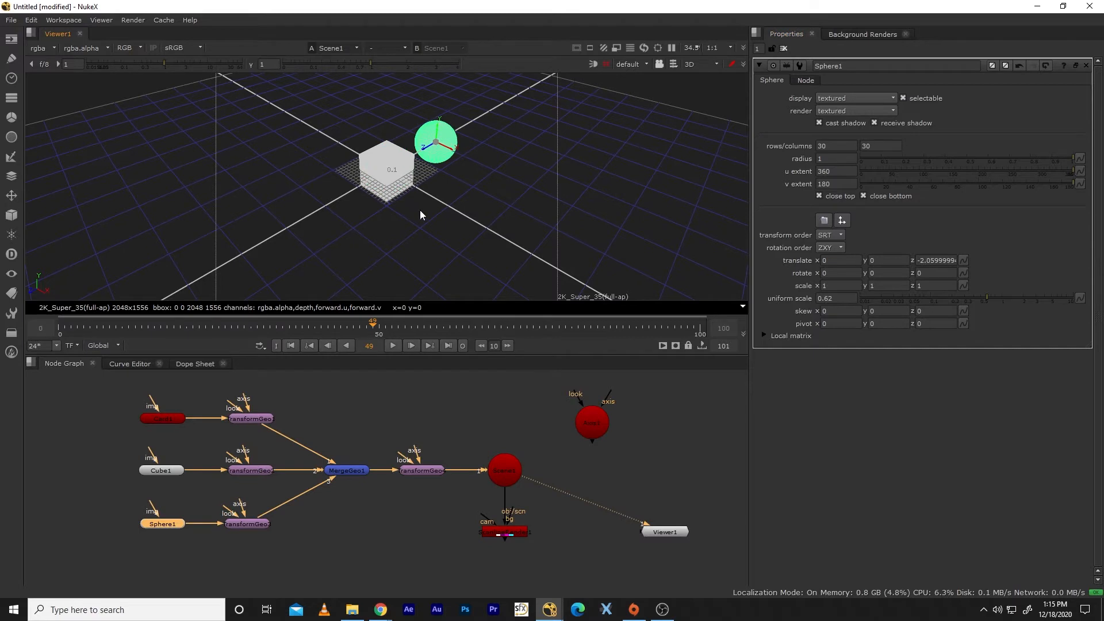
Step: Set the Cube's uniform scale to 0.38
left_click(171, 472)
left_click_drag(999, 260, 972, 261)
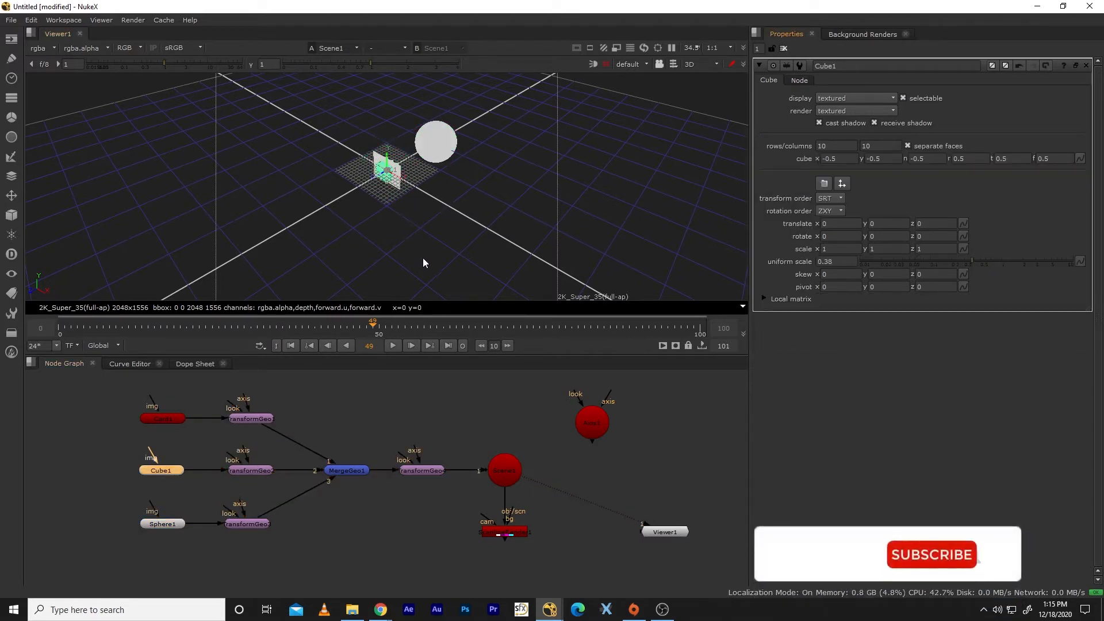
Step: Move the Cube along Z to about 1.61, on the opposite side of the Card from the Sphere
left_click_drag(421, 257, 279, 176)
scroll(480, 239, "up", 4)
scroll(479, 239, "up", 4)
scroll(468, 244, "down", 6)
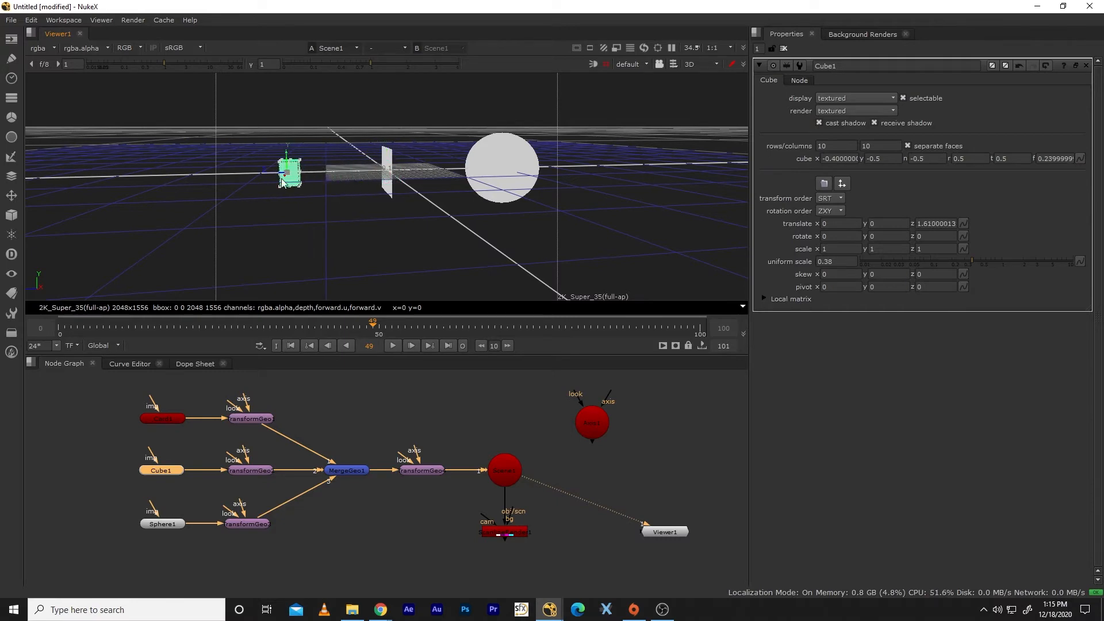
left_click_drag(405, 196, 446, 271)
left_click(374, 248)
left_click_drag(374, 247, 445, 257)
Step: Move the Card along negative X away from the grid centre, and open the Sphere's properties
left_click(397, 193)
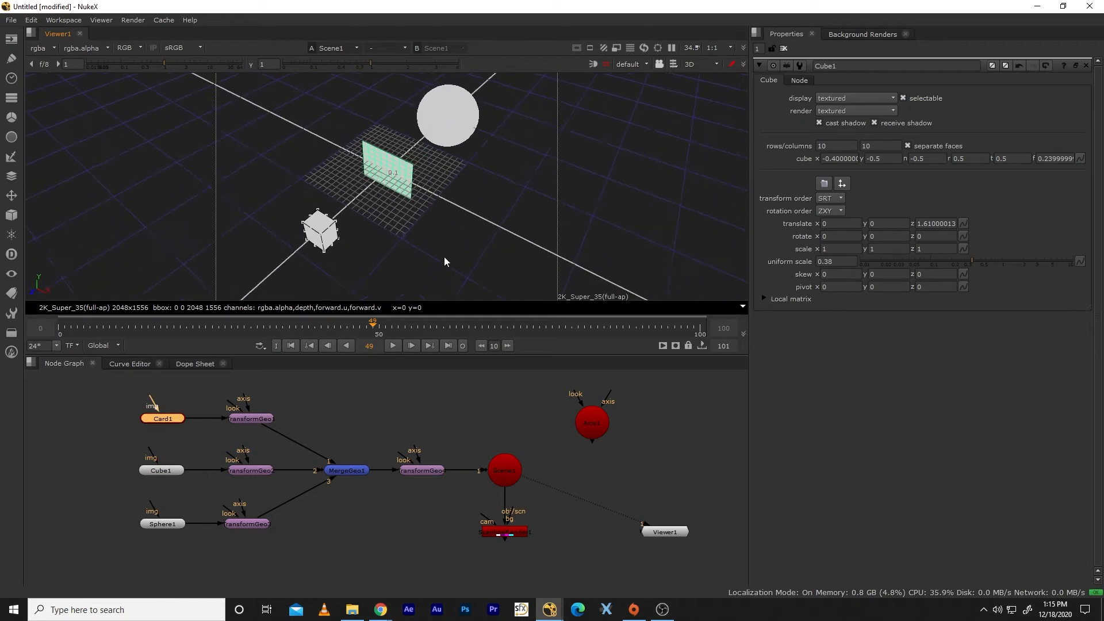
double_click(396, 166)
left_click_drag(403, 185, 339, 150)
double_click(457, 119)
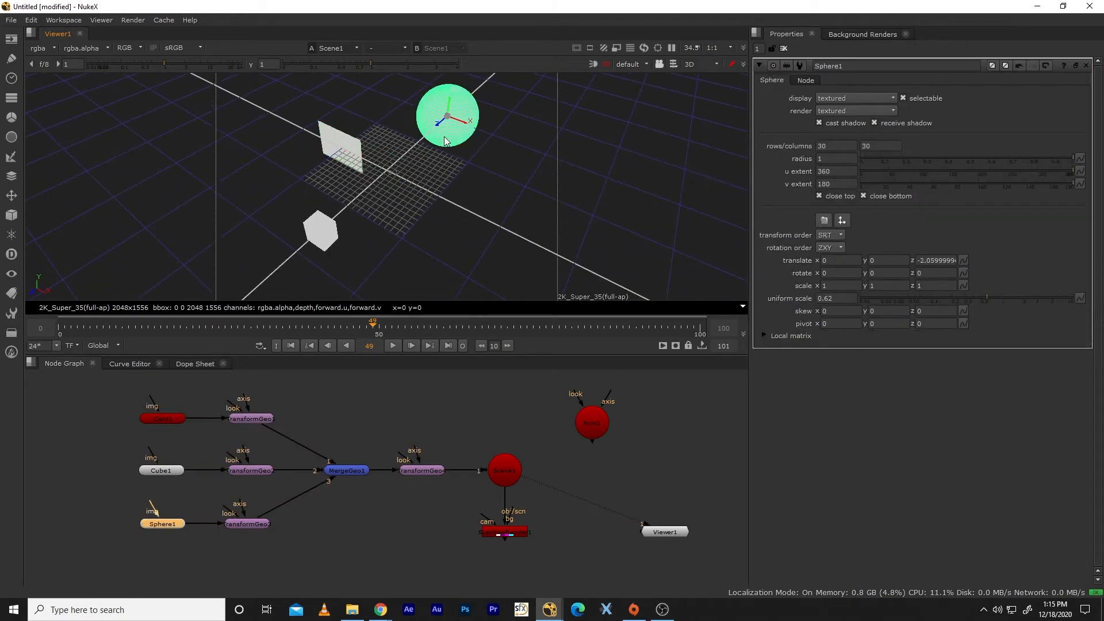
left_click(332, 231)
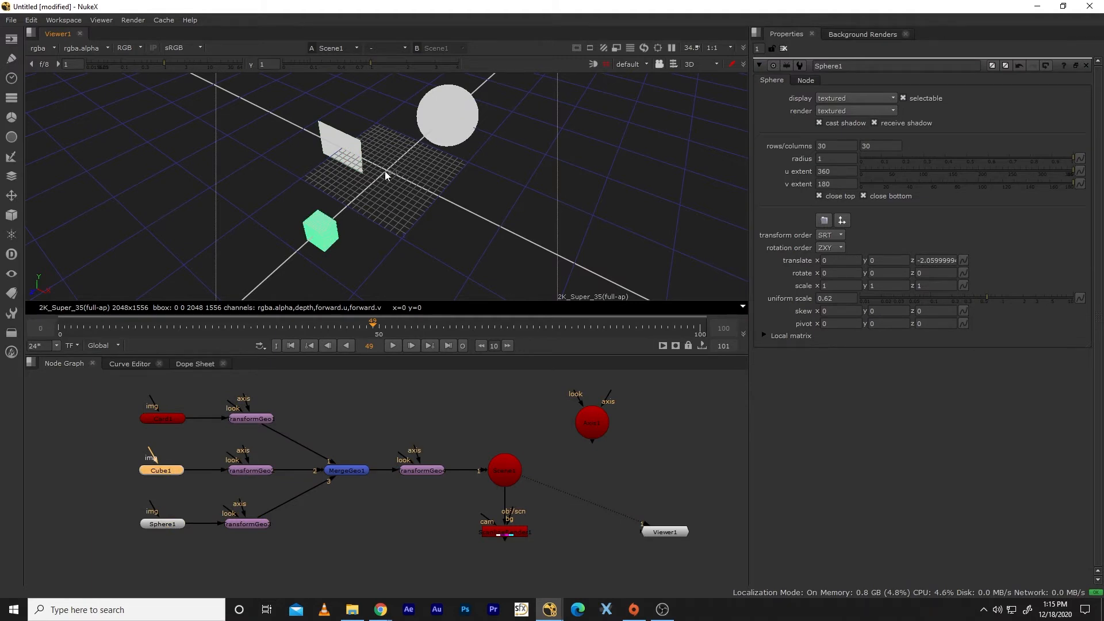
Step: Set the uniform scale of the TransformGeo node after MergeGeo1 to 0.98
left_click(561, 422)
left_click_drag(374, 498, 359, 498)
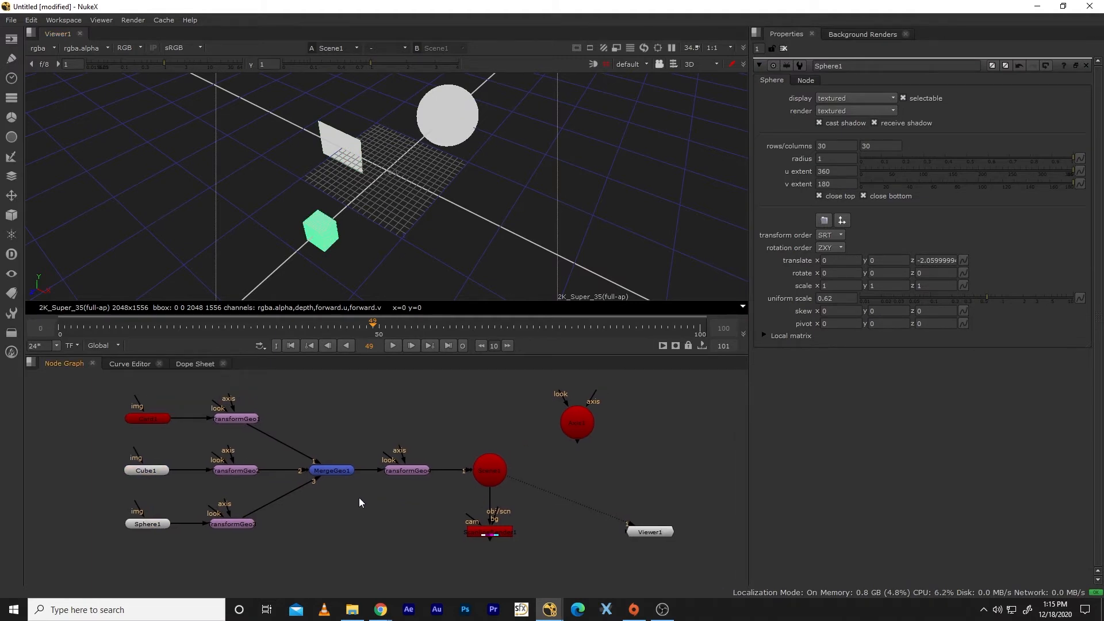
left_click(410, 473)
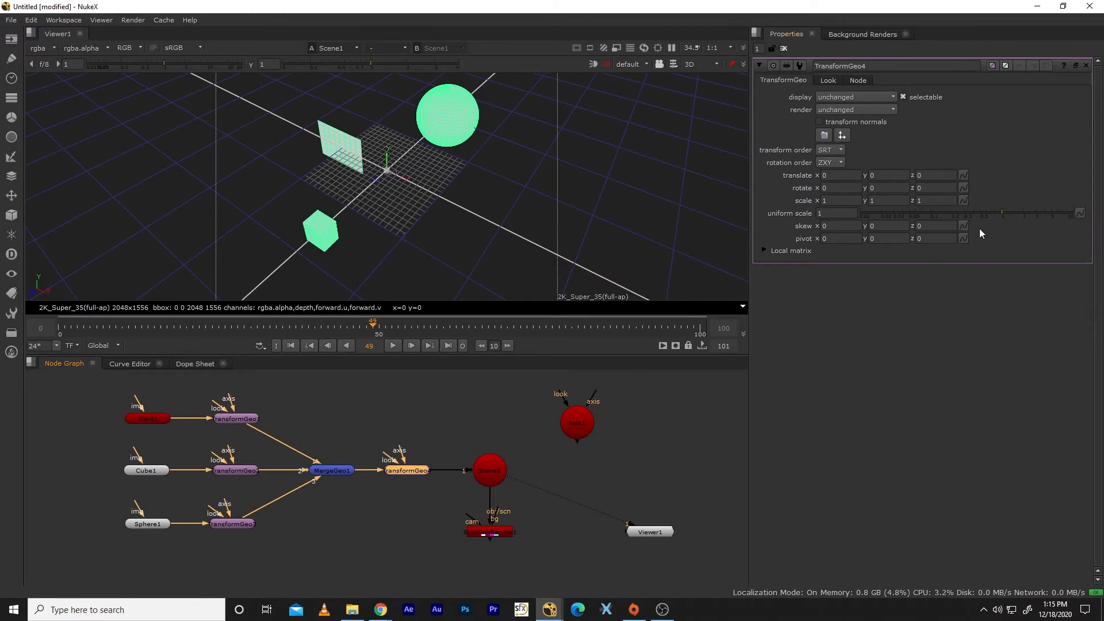
mouse_move(1001, 211)
left_mouse_down()
mouse_move(980, 213)
mouse_move(1001, 212)
left_mouse_up()
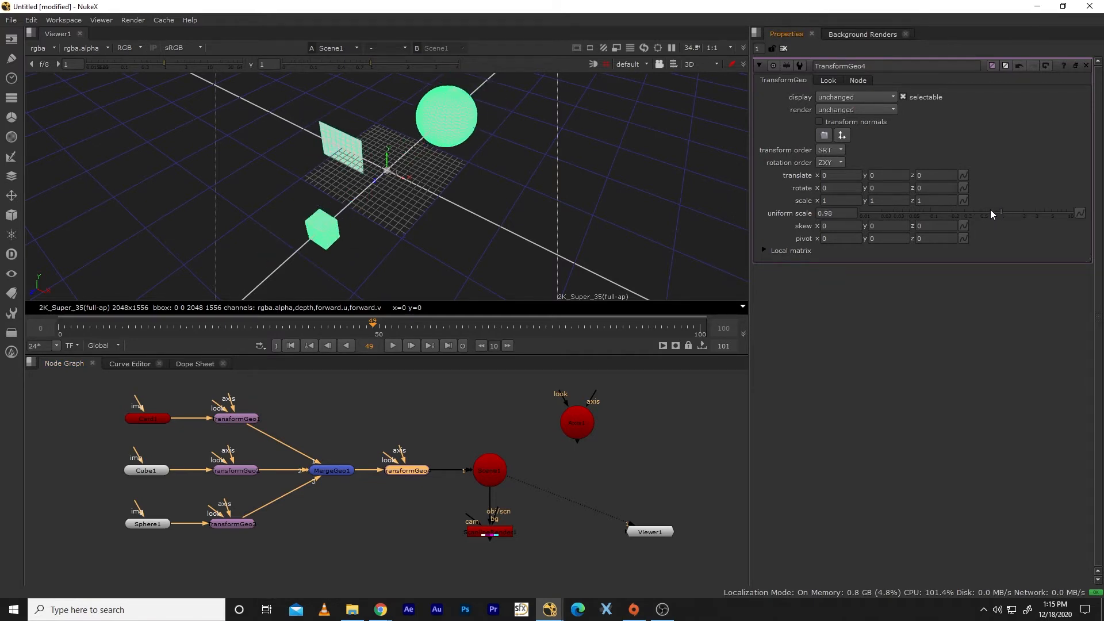
Step: Examine the Card, Cube and Sphere branches of the node graph together with their individual TransformGeo nodes
left_click(228, 418)
left_click(233, 472)
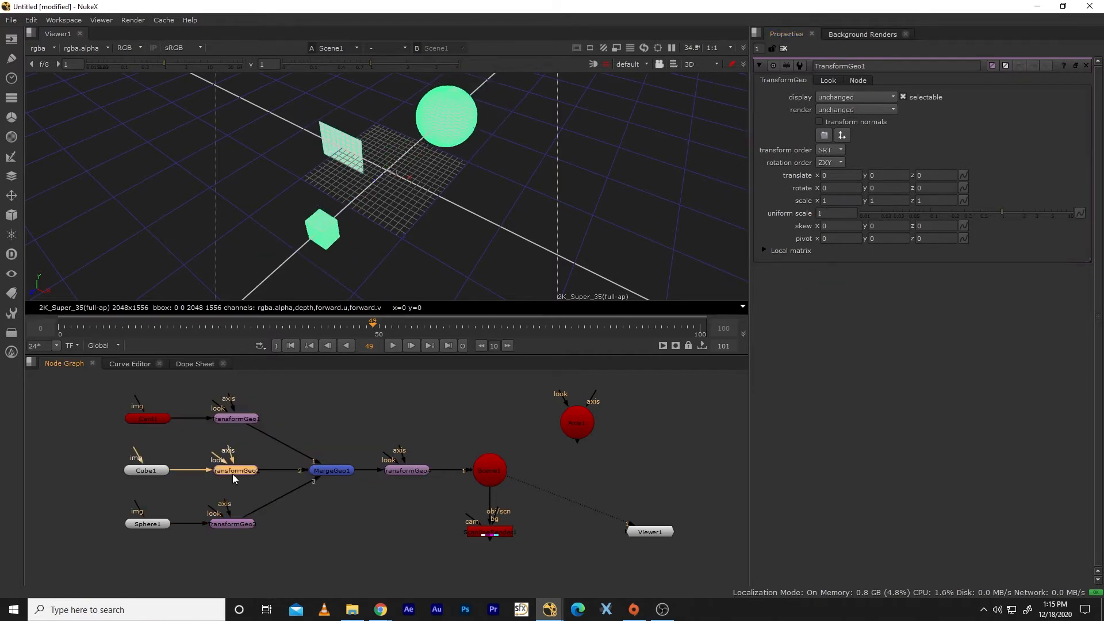
left_click(236, 524)
left_click_drag(94, 389, 175, 567)
left_click_drag(192, 388, 251, 564)
left_click(335, 545)
left_click_drag(94, 395, 276, 437)
left_click_drag(107, 453, 278, 495)
left_click_drag(101, 510, 315, 562)
double_click(149, 528)
left_click(311, 538)
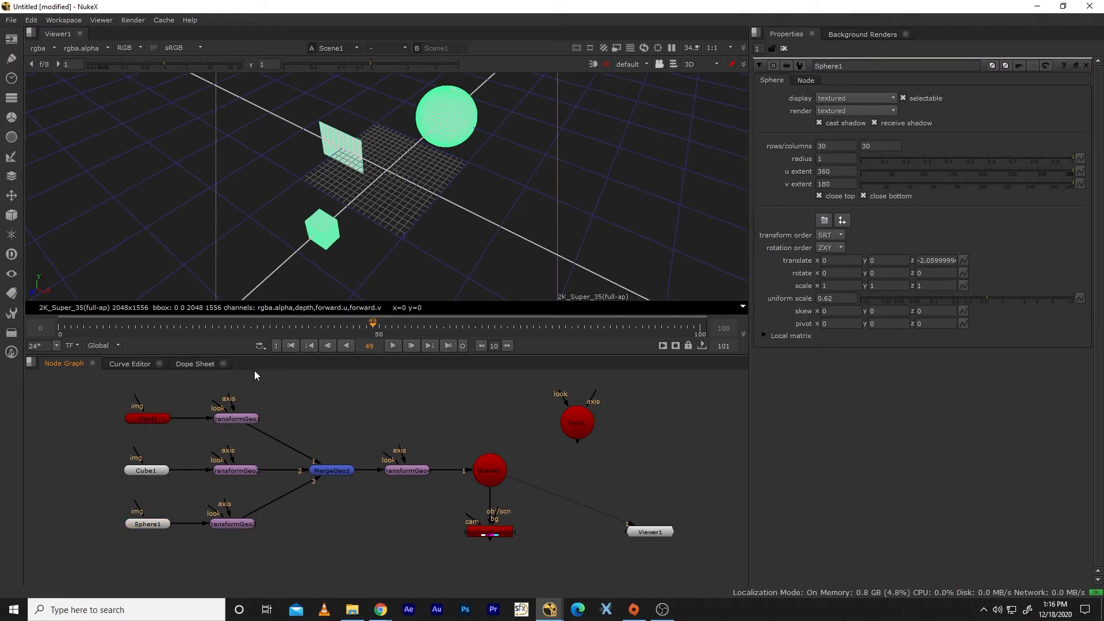
left_click_drag(233, 395, 276, 435)
left_click_drag(89, 386, 201, 440)
left_click(348, 519)
Step: Place the Axis node above the TransformGeo that follows MergeGeo1 and open the Axis properties
left_click_drag(334, 422, 331, 447)
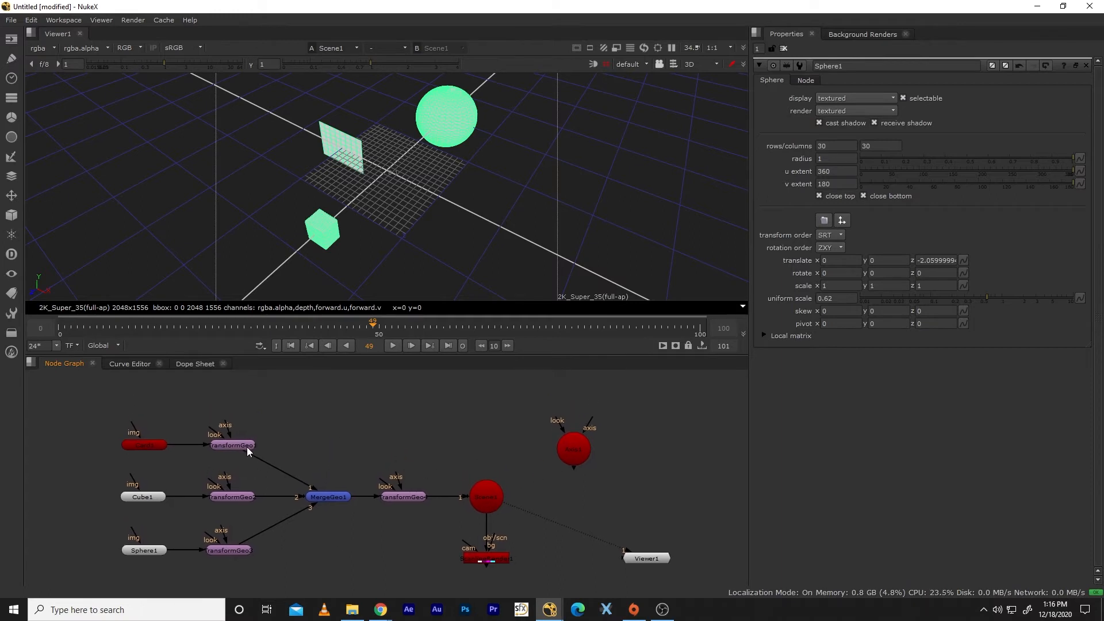
left_click_drag(573, 466, 404, 422)
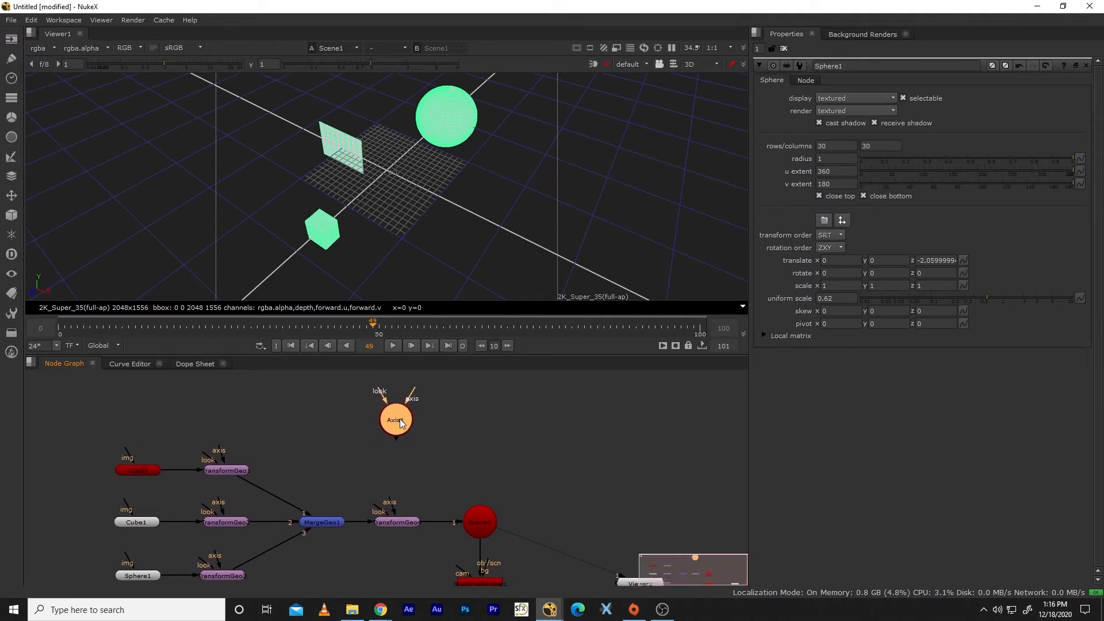
double_click(404, 422)
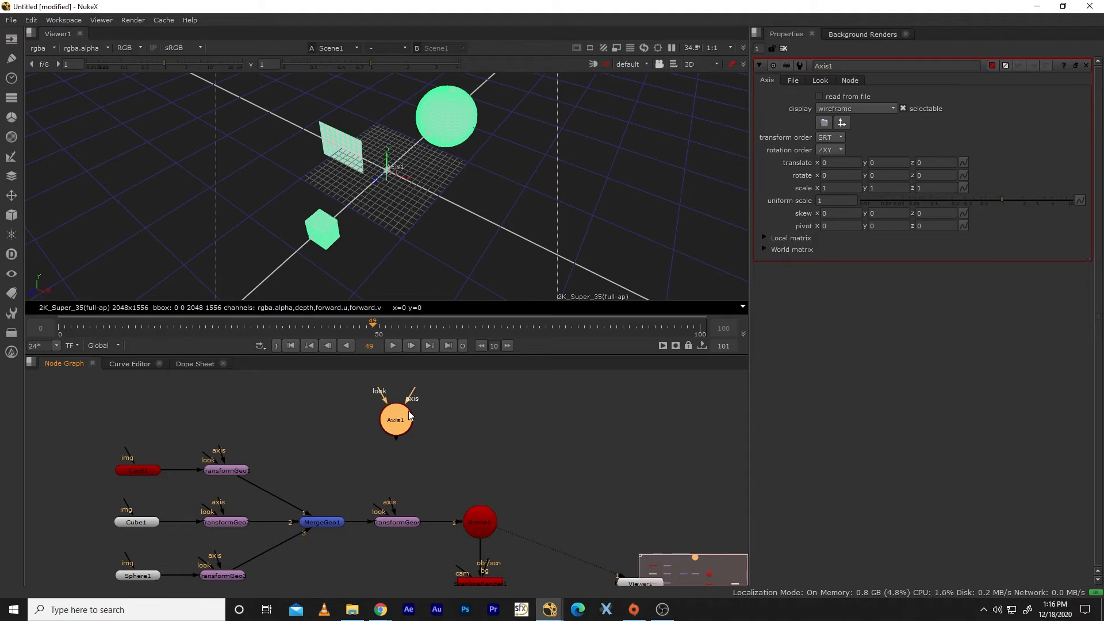
left_click_drag(343, 382, 440, 458)
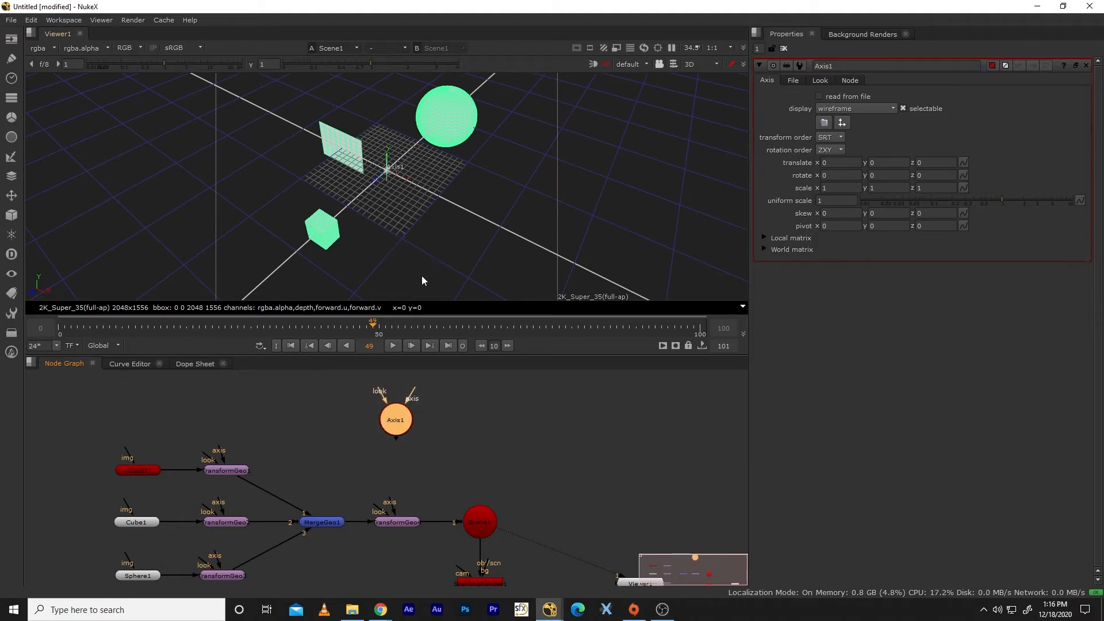
Step: Try a small move of the Axis along Z in the 3D view and undo it
left_click_drag(422, 281, 385, 297)
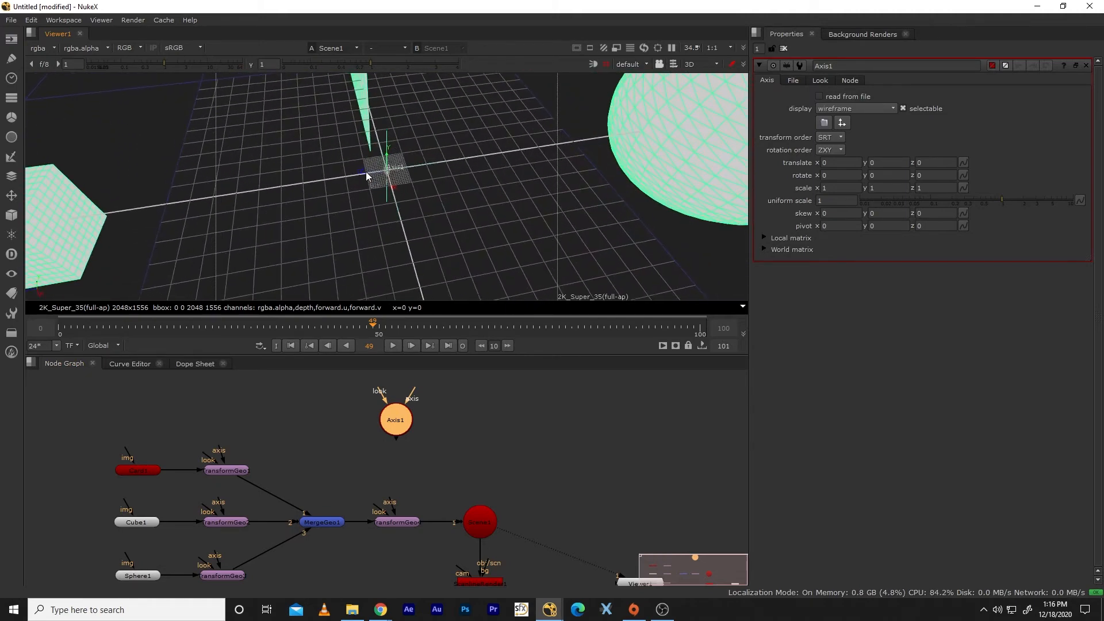
mouse_move(366, 172)
left_mouse_down()
mouse_move(230, 186)
mouse_move(501, 196)
mouse_move(376, 187)
mouse_move(126, 224)
mouse_move(496, 184)
mouse_move(219, 213)
mouse_move(367, 205)
mouse_move(352, 173)
mouse_move(387, 188)
mouse_move(381, 178)
left_mouse_up()
key("ctrl+z")
Step: Move the Card to about X 0.01, Y 0.004 and Z 0.97, close to the Cube
scroll(363, 220, "down", 3)
left_click_drag(447, 207, 292, 123)
left_click(478, 151)
left_click_drag(303, 192, 258, 138)
left_click_drag(313, 224, 372, 232)
scroll(371, 232, "down", 3)
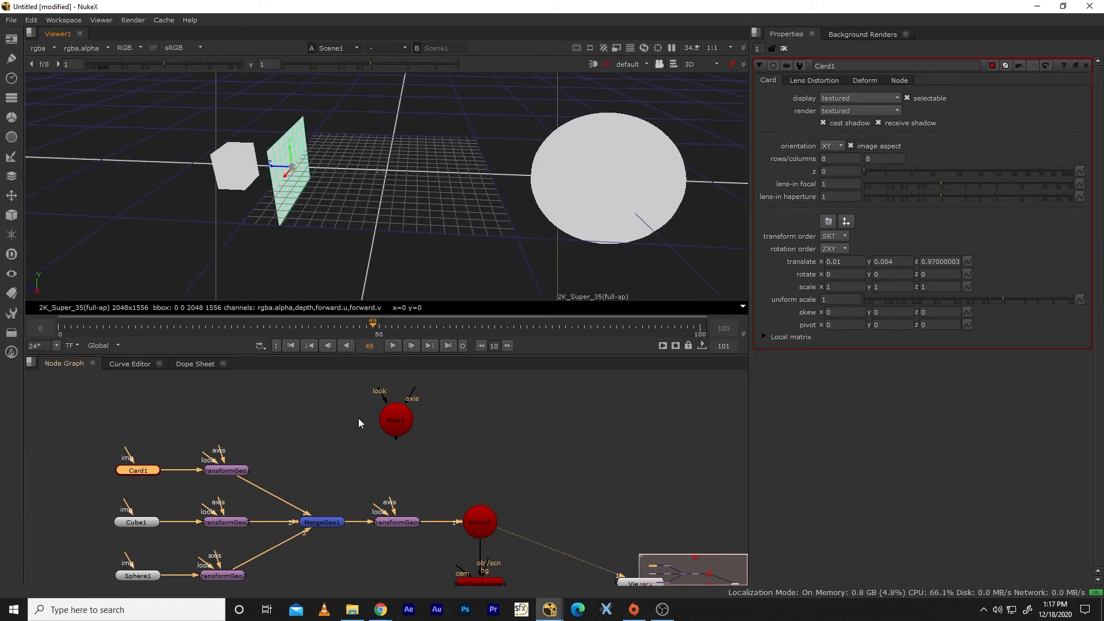
Step: Try to connect the look input of the Card's TransformGeo node to the Axis node
left_click_drag(257, 502, 256, 481)
left_click_drag(287, 440, 269, 459)
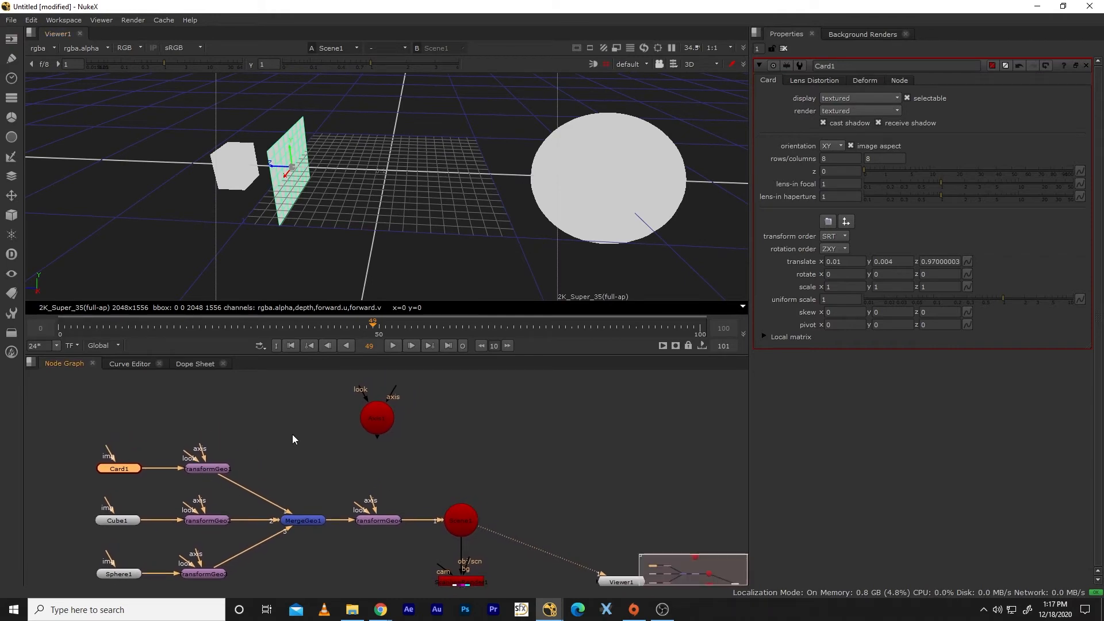
left_click_drag(190, 456, 378, 413)
Step: Set the pivot Z of the Card's TransformGeo to 0.96 so the pivot sits on the Card
left_click(204, 466)
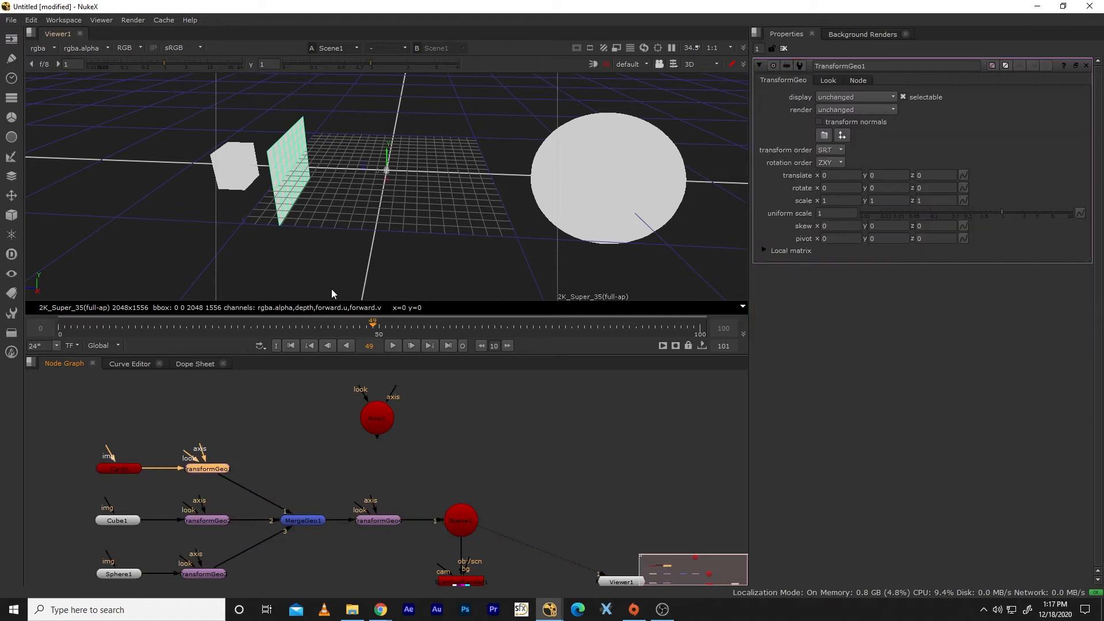
left_click_drag(348, 224, 305, 251)
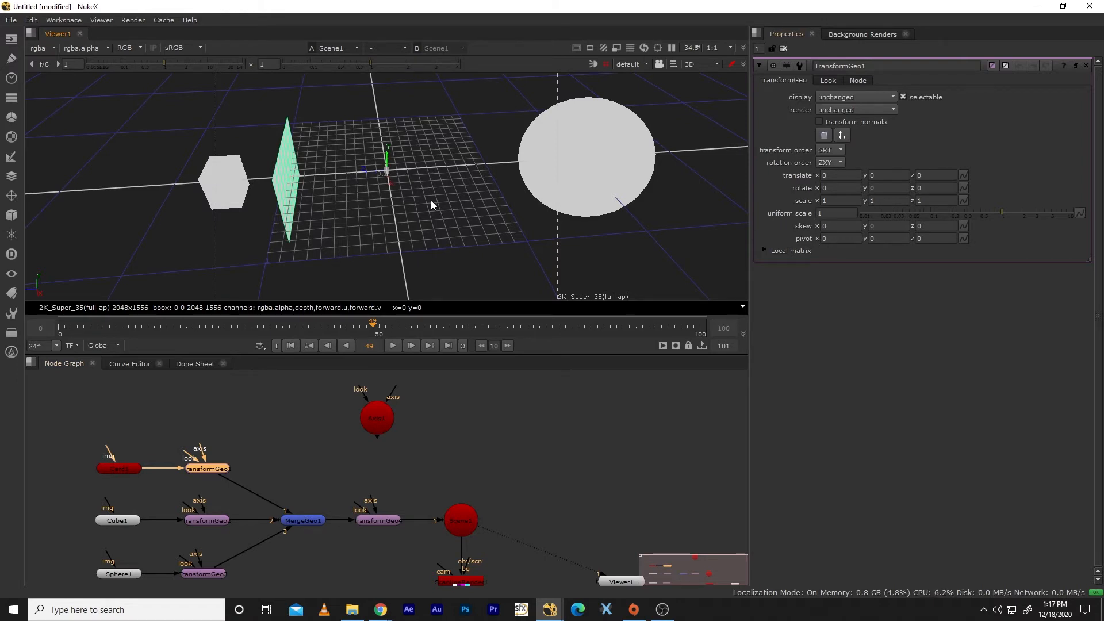
left_click_drag(431, 201, 417, 232)
left_click_drag(930, 238, 1039, 249)
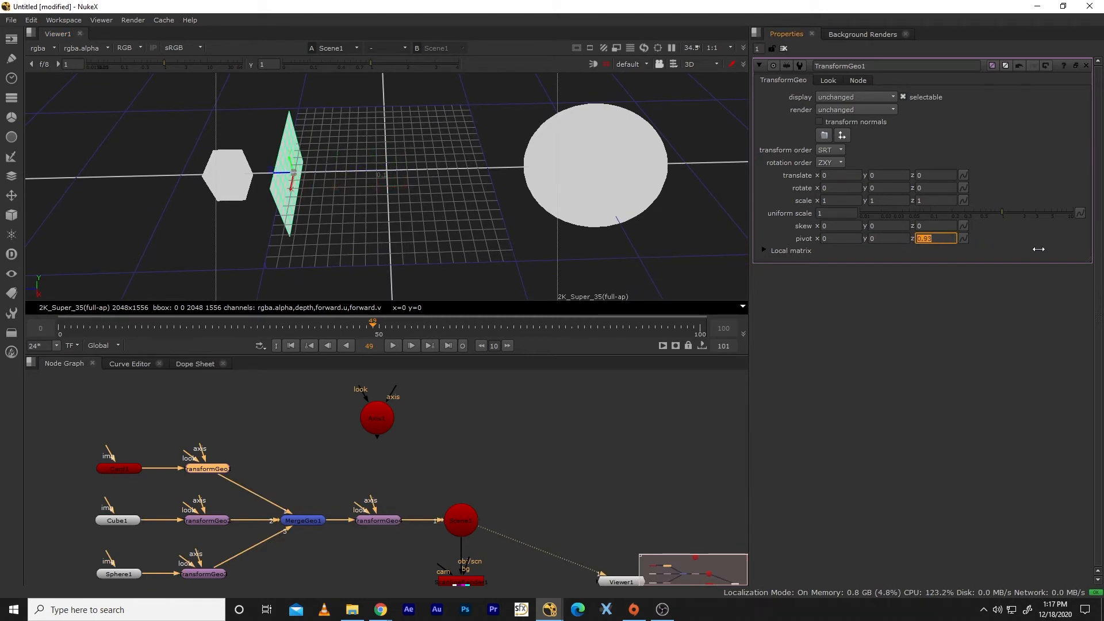
left_click_drag(356, 199, 363, 161)
left_click_drag(954, 241, 955, 247)
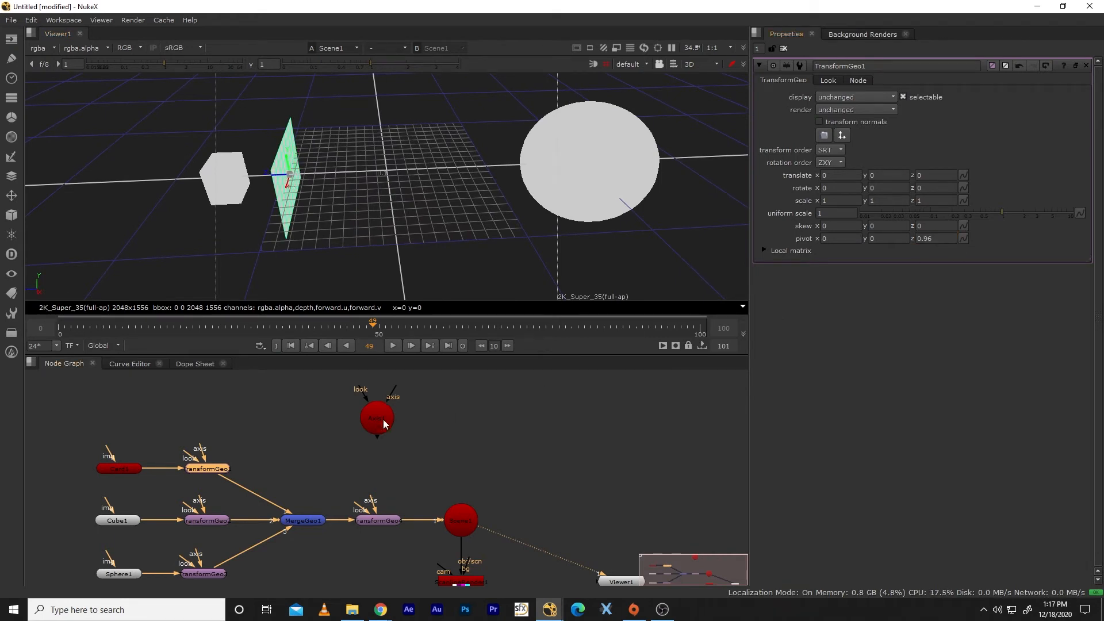
Step: Try linking the look input of the Card's TransformGeo to the Axis and moving the Axis, and undo the link
left_click(331, 485)
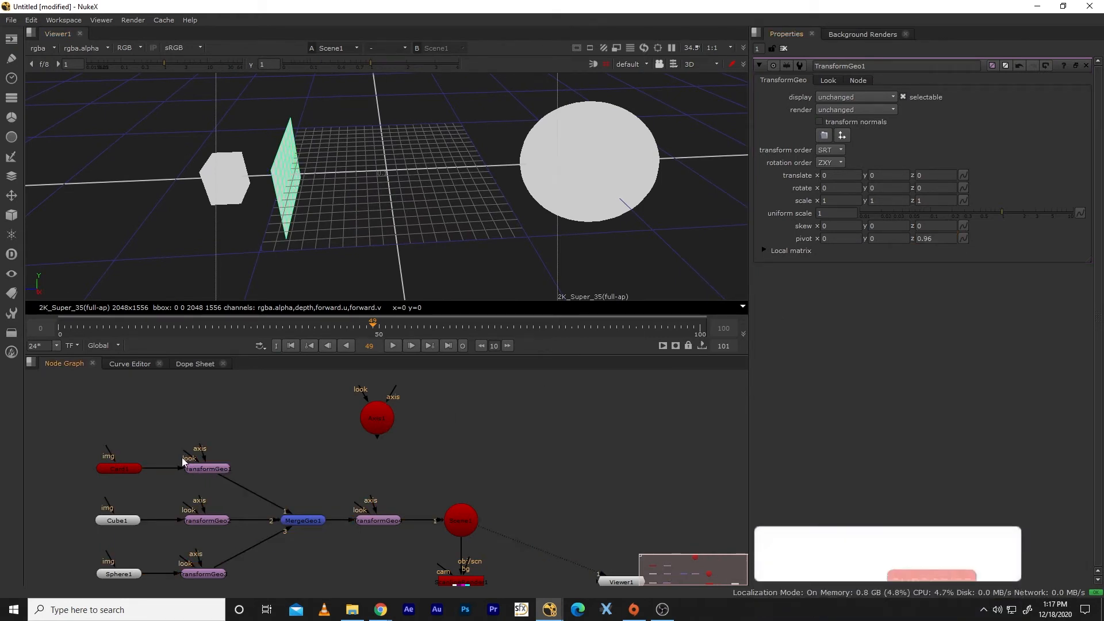
left_click_drag(182, 450, 379, 413)
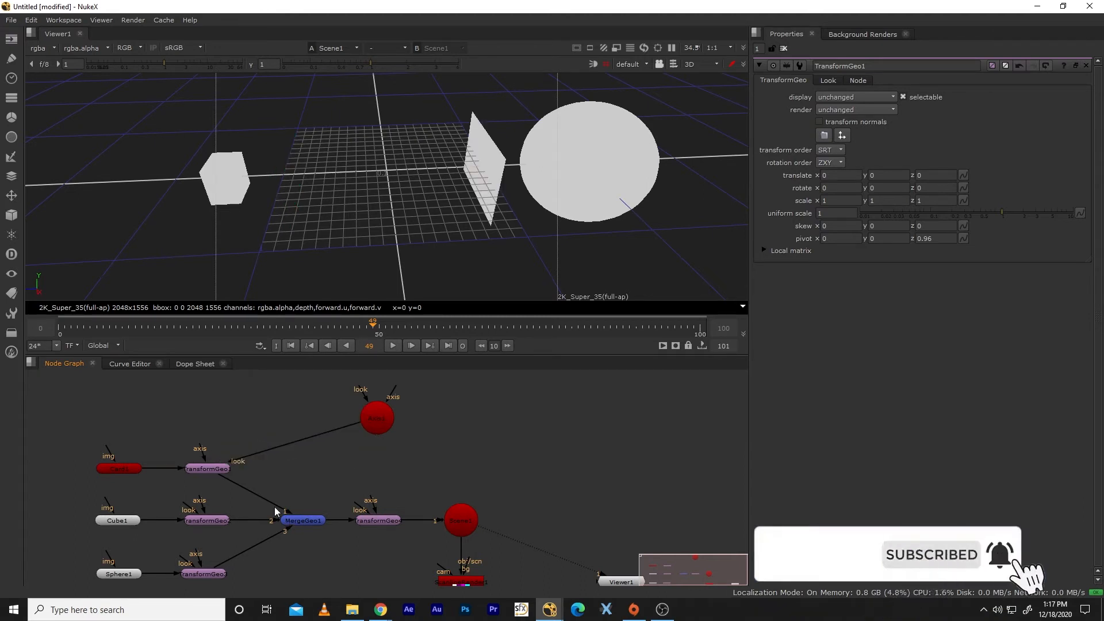
left_click(377, 419)
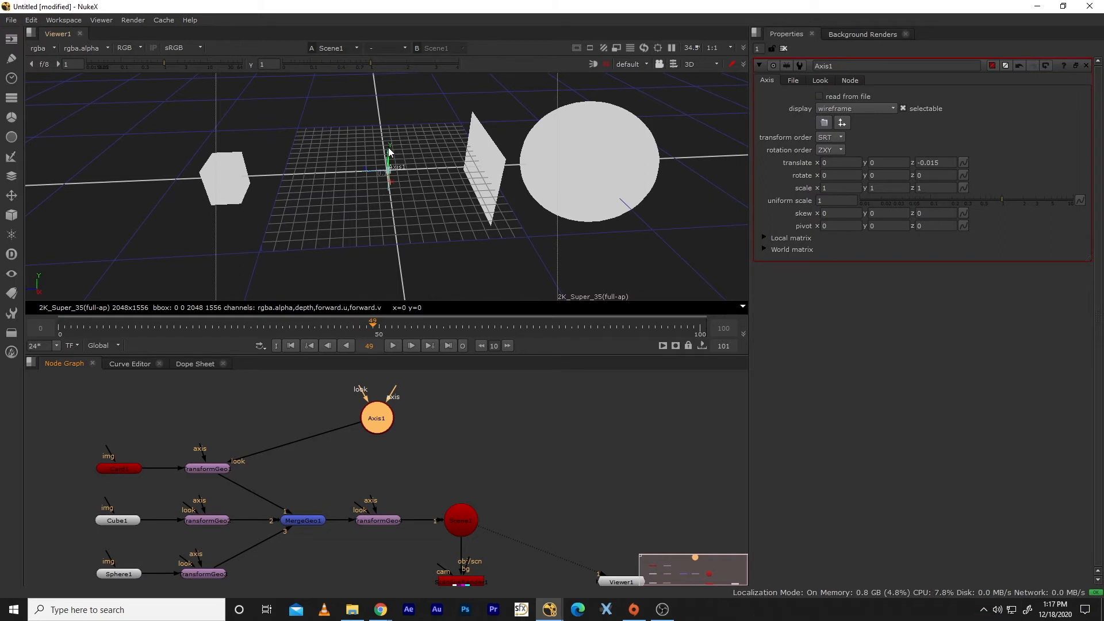
mouse_move(388, 148)
left_mouse_down()
mouse_move(387, 167)
mouse_move(396, 148)
left_mouse_up()
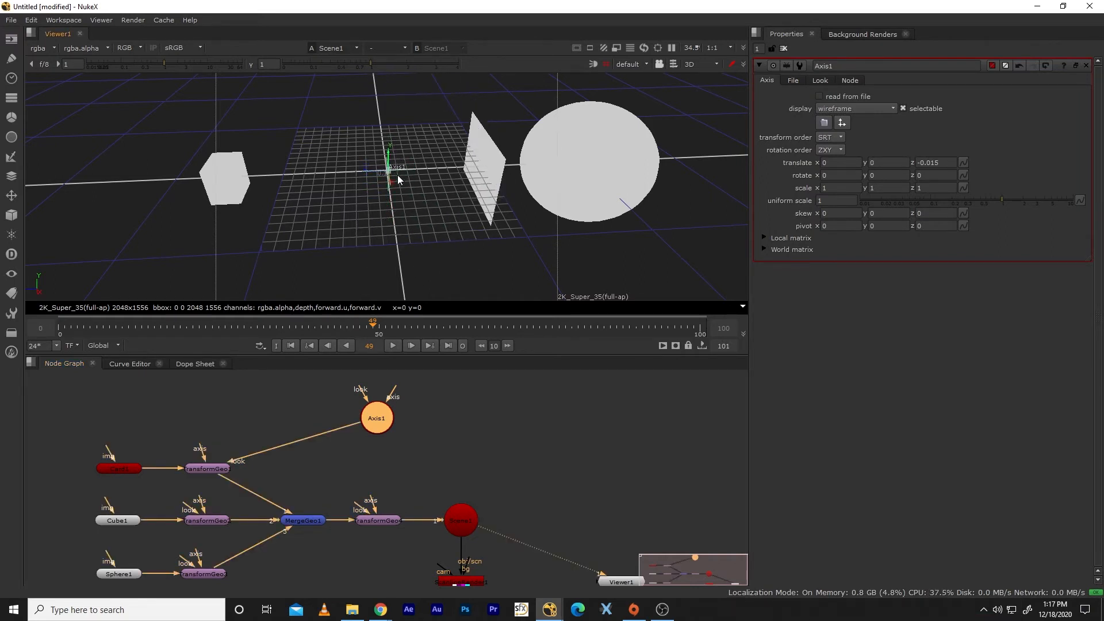
key("ctrl+z")
left_click_drag(354, 249, 320, 236)
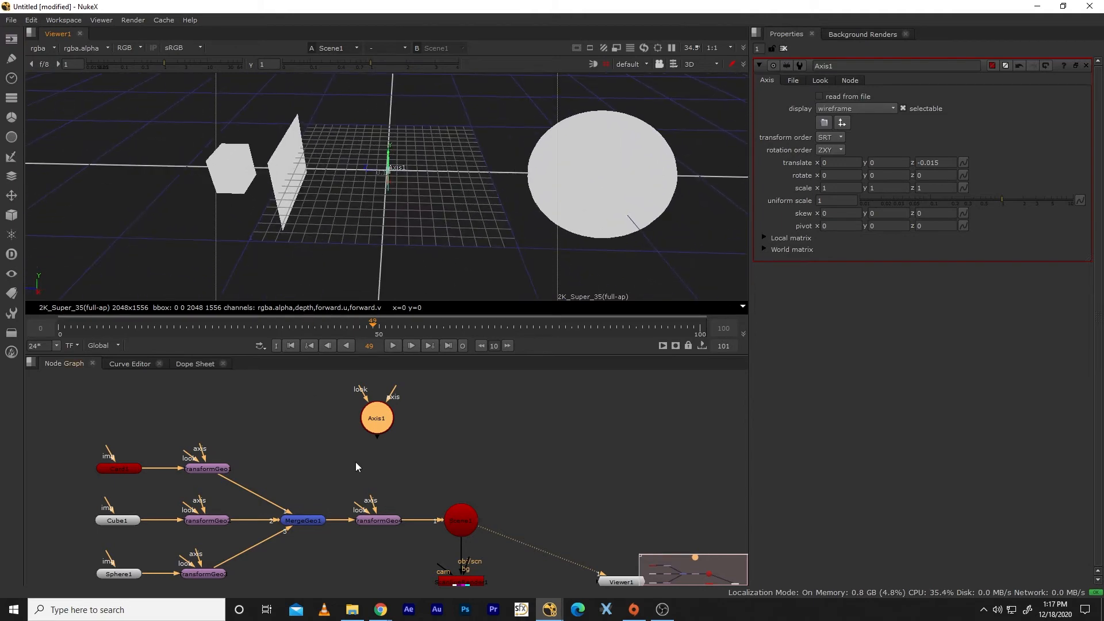
Step: Connect the look input of the Card's TransformGeo to the Axis and move that TransformGeo along Y to about -0.015
left_click_drag(184, 456, 381, 419)
left_click(192, 470)
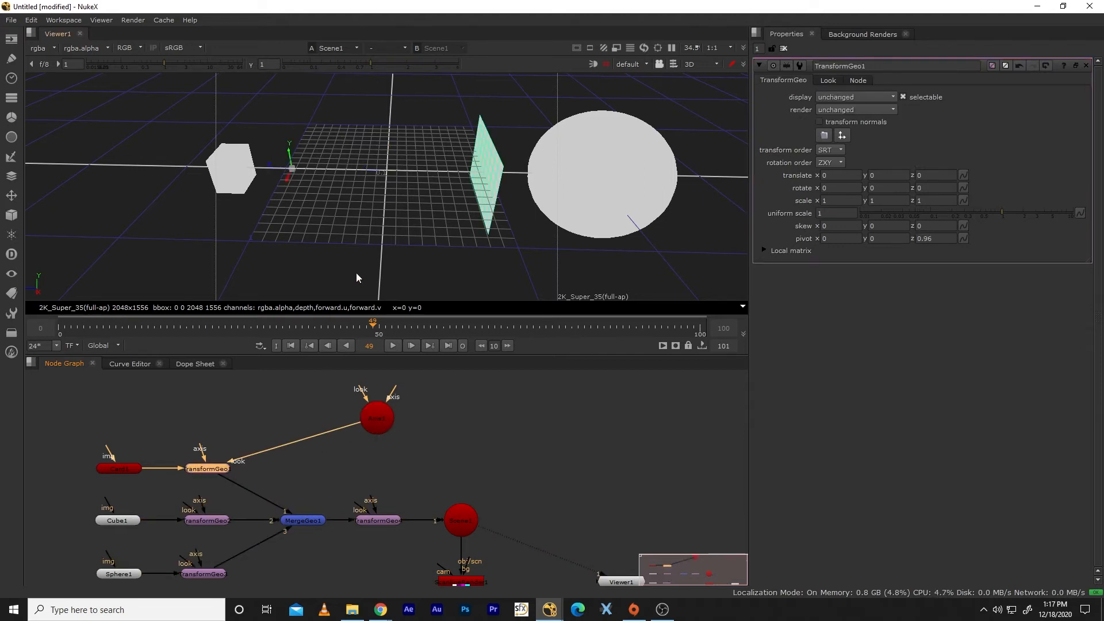
mouse_move(290, 164)
left_mouse_down()
mouse_move(294, 189)
mouse_move(295, 150)
left_mouse_up()
left_click_drag(295, 146, 297, 157)
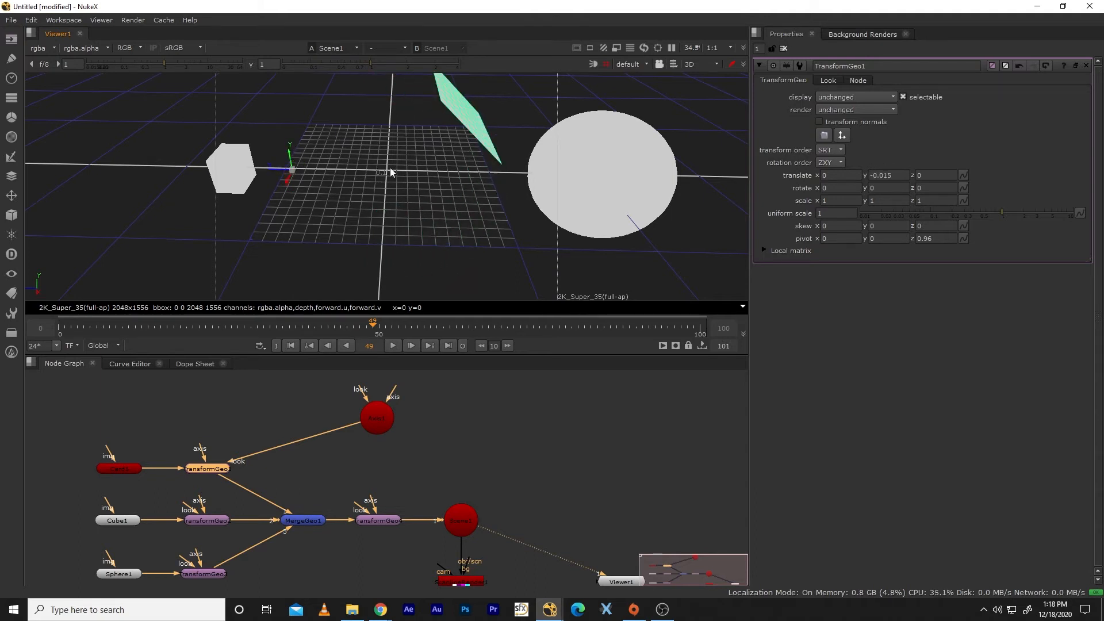
Step: Move the Card's TransformGeo up along Y to about 0.095 while it looks at the Axis
left_click(378, 421)
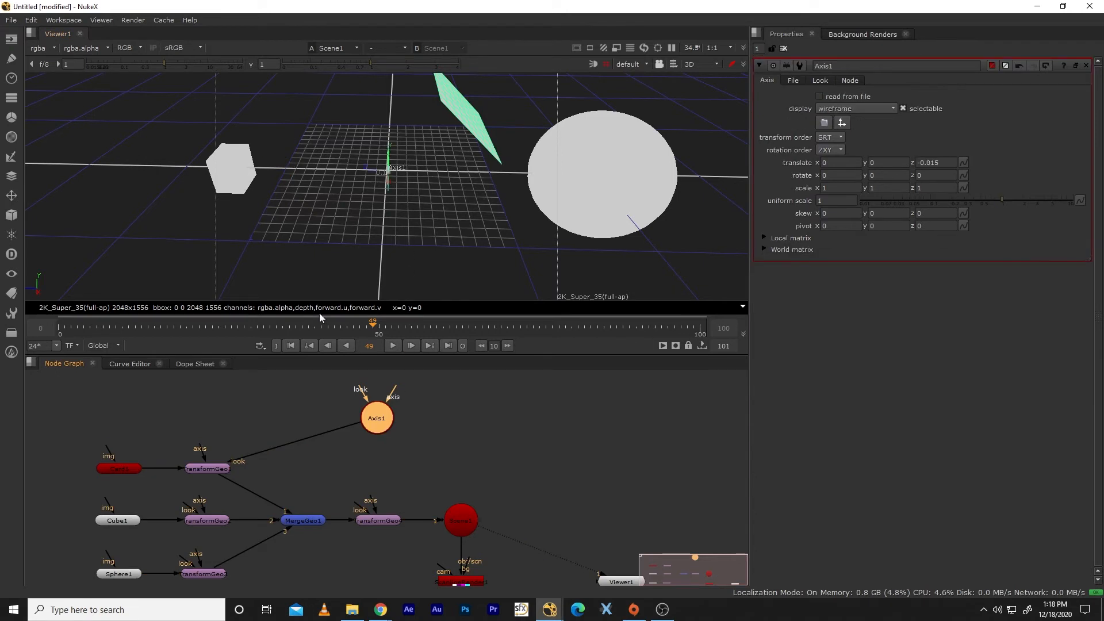
left_click(199, 469)
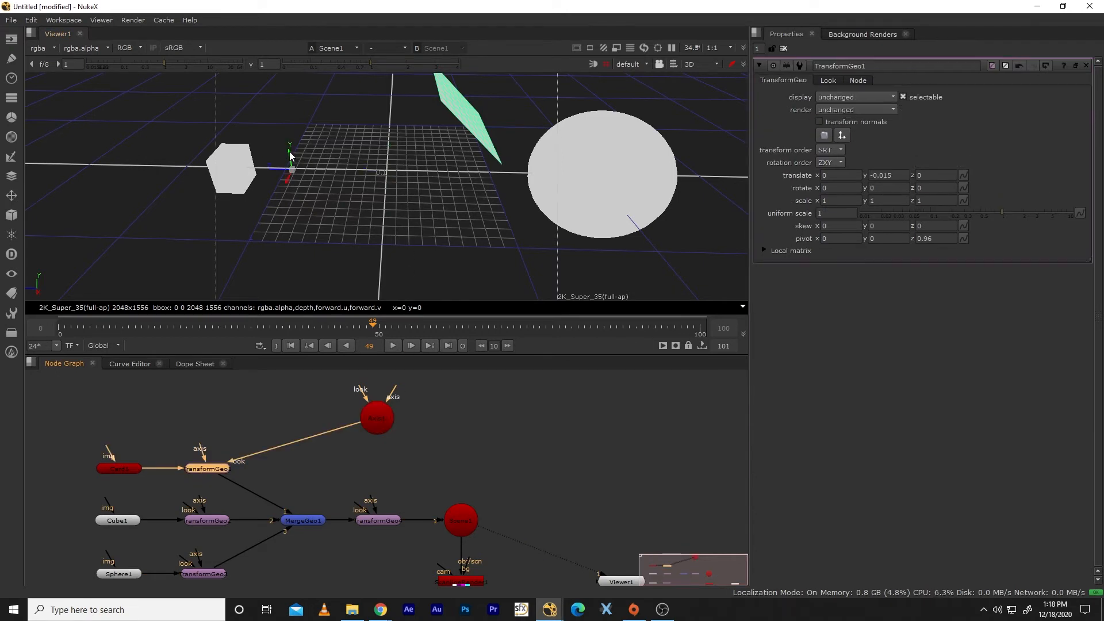
left_click_drag(291, 155, 297, 143)
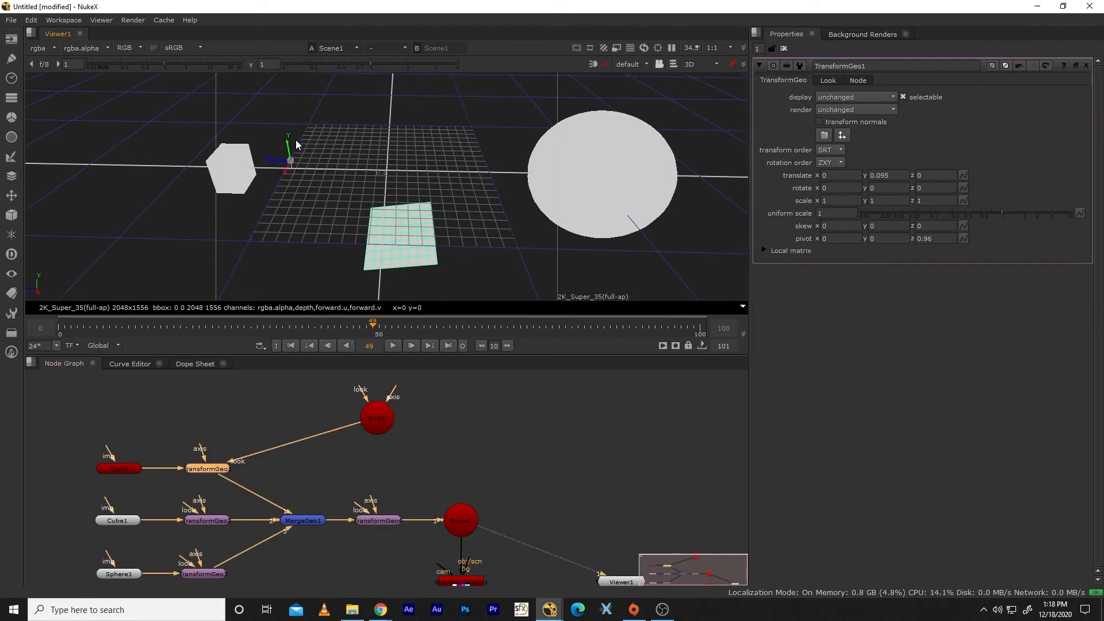
Step: Undo the Y moves of the Card's TransformGeo and disconnect its look input from the Axis
key("ctrl+z")
key("ctrl+z")
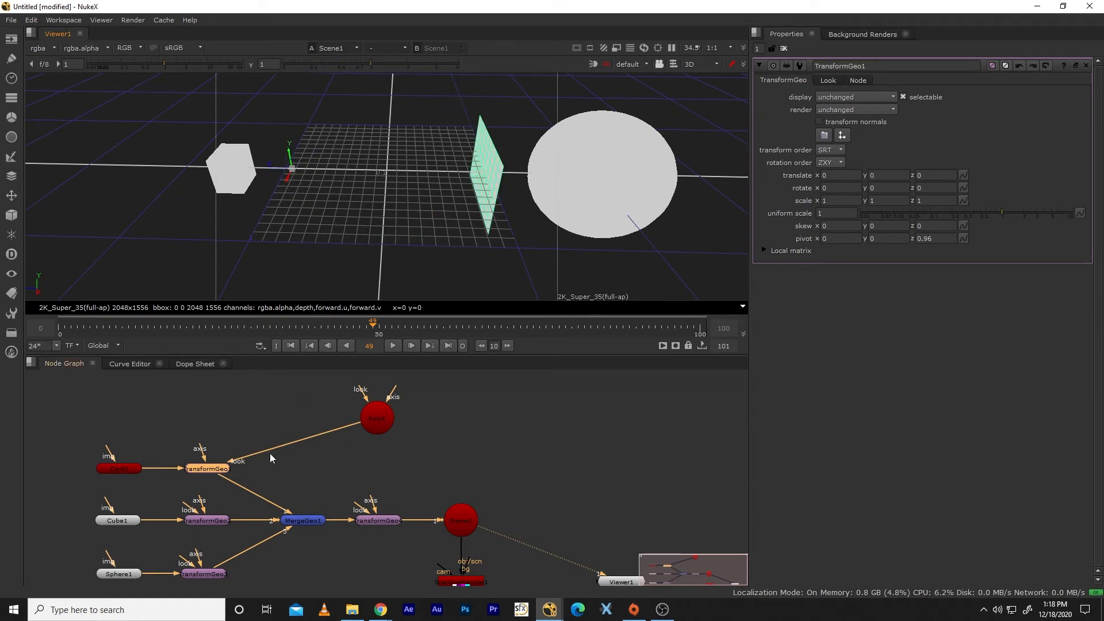
left_click_drag(270, 453, 205, 470)
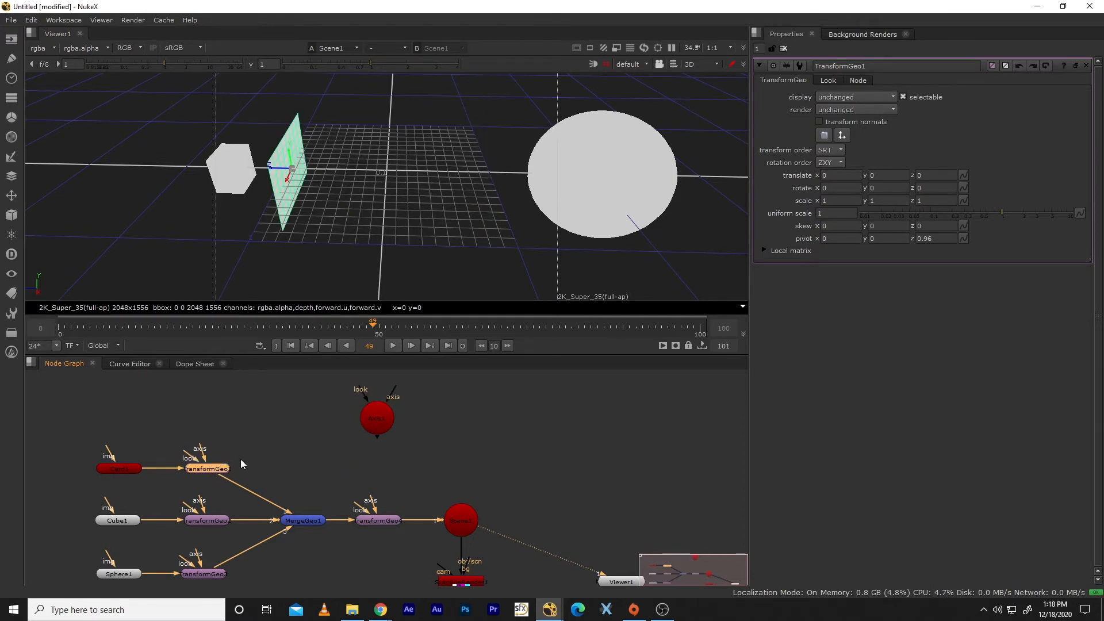
Step: Nudge the Axis node in the graph, connect the Card TransformGeo's axis input to it, and select that TransformGeo
left_click_drag(368, 419, 369, 415)
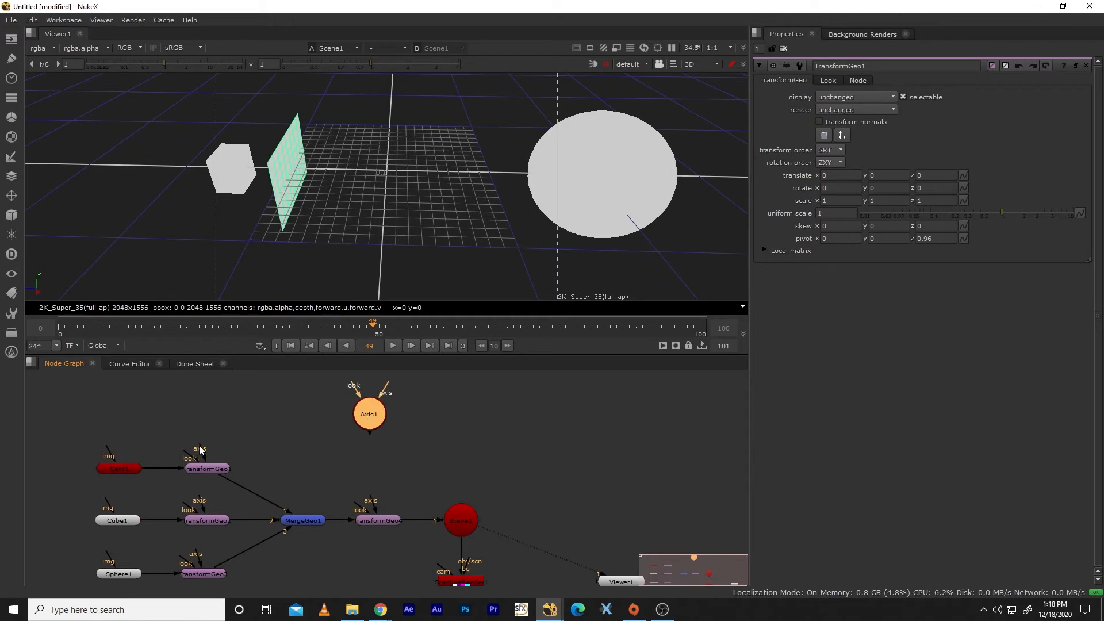
left_click_drag(202, 450, 367, 412)
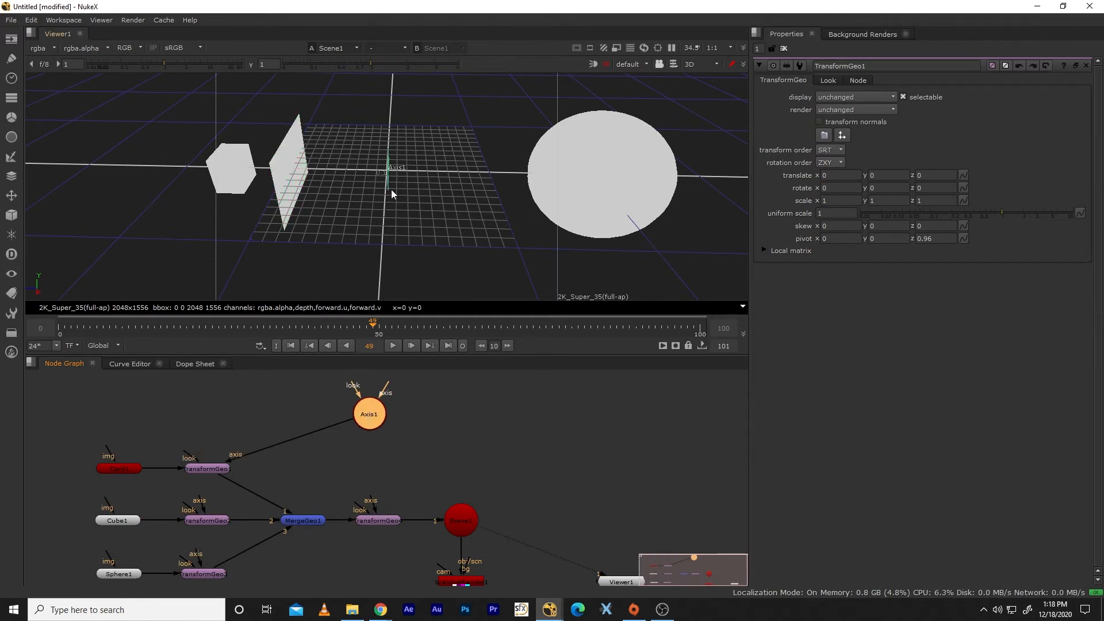
left_click(202, 470)
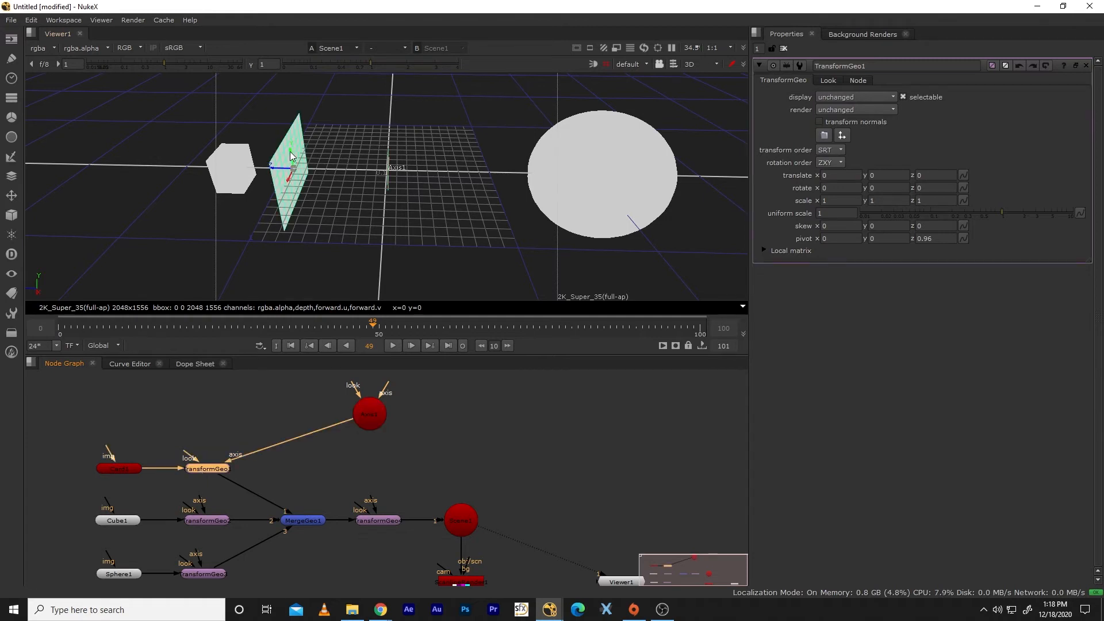
Step: Try moving the Card's TransformGeo to Y about 0.115 and the Axis to Y about -0.235, undoing each move
mouse_move(291, 156)
left_mouse_down()
mouse_move(292, 168)
mouse_move(292, 141)
left_mouse_up()
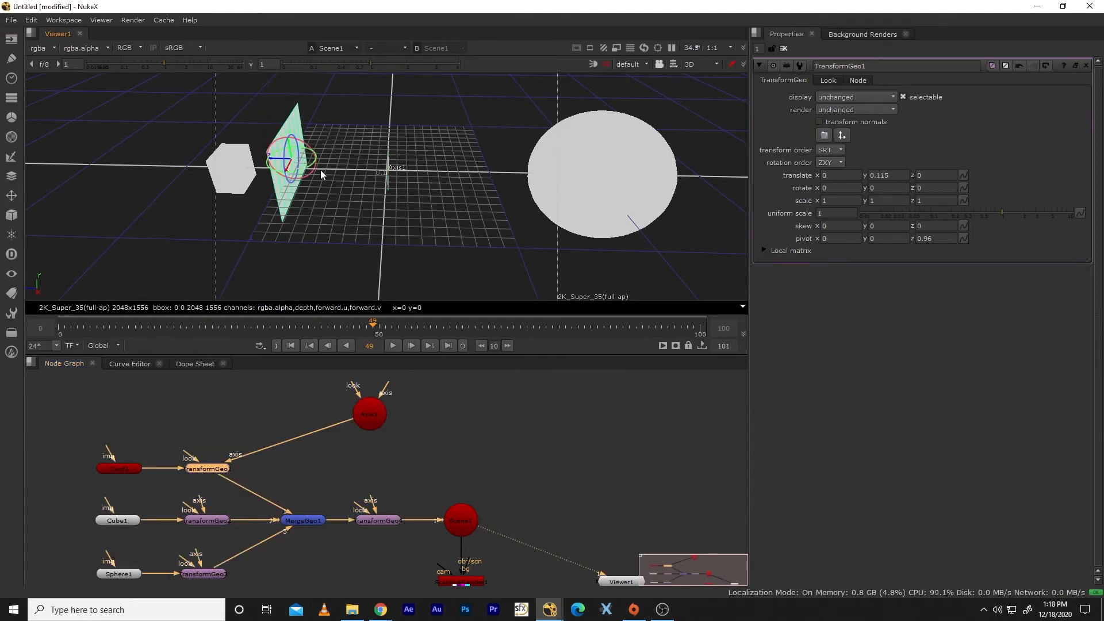
left_click(369, 414)
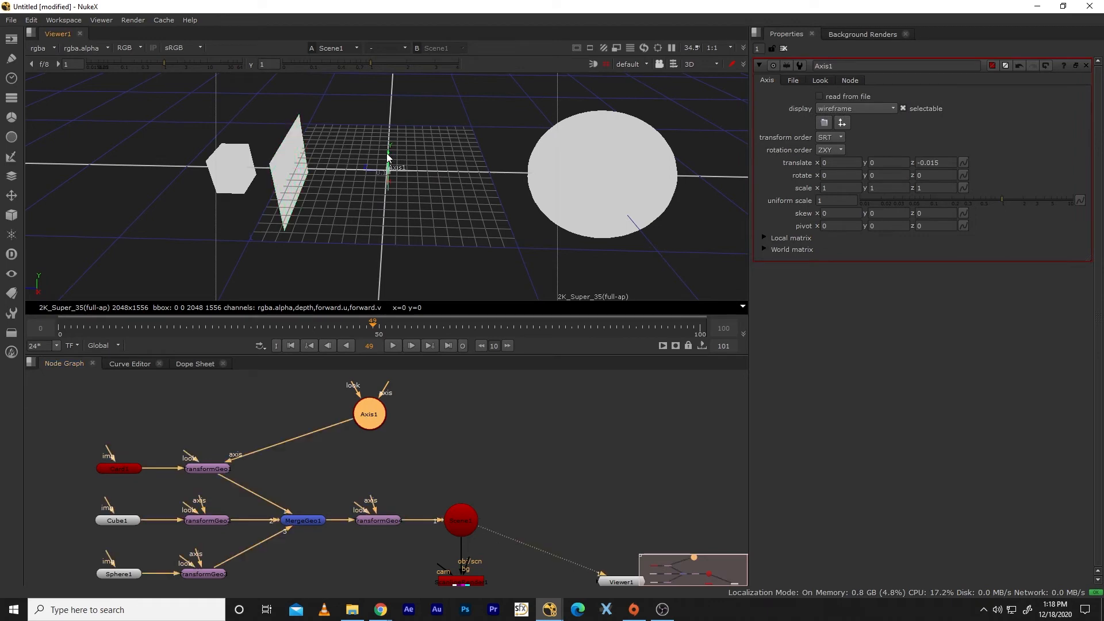
left_click_drag(386, 153, 394, 180)
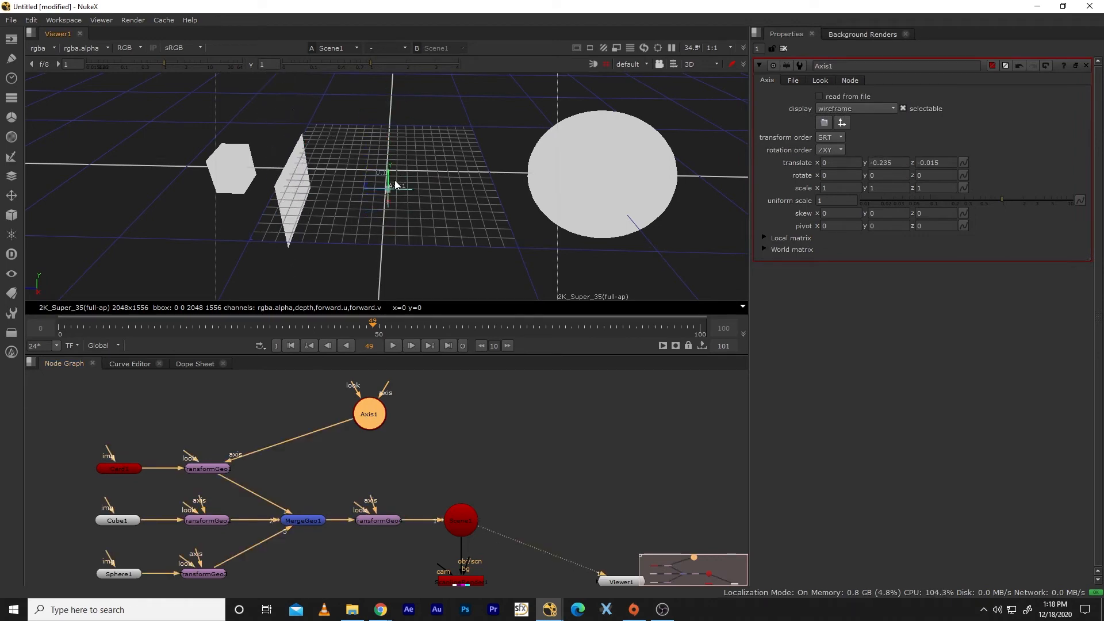
key("ctrl+z")
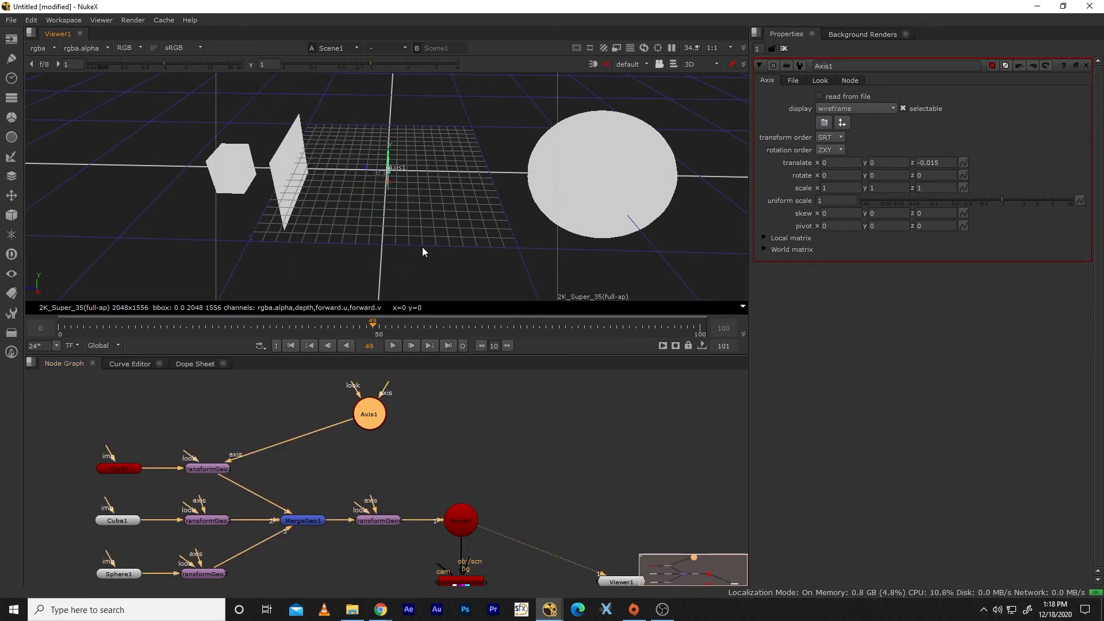
left_click_drag(423, 247, 440, 231)
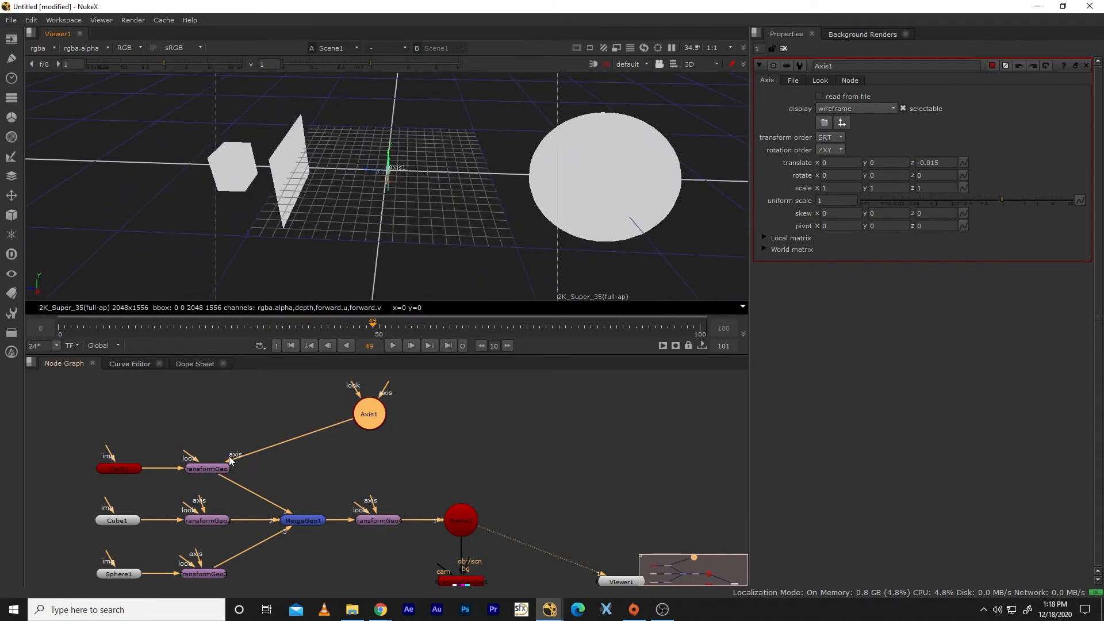
Step: Disconnect the Card TransformGeo's axis input from the Axis, connect its look input there instead, and select that TransformGeo
left_click_drag(229, 457, 397, 420)
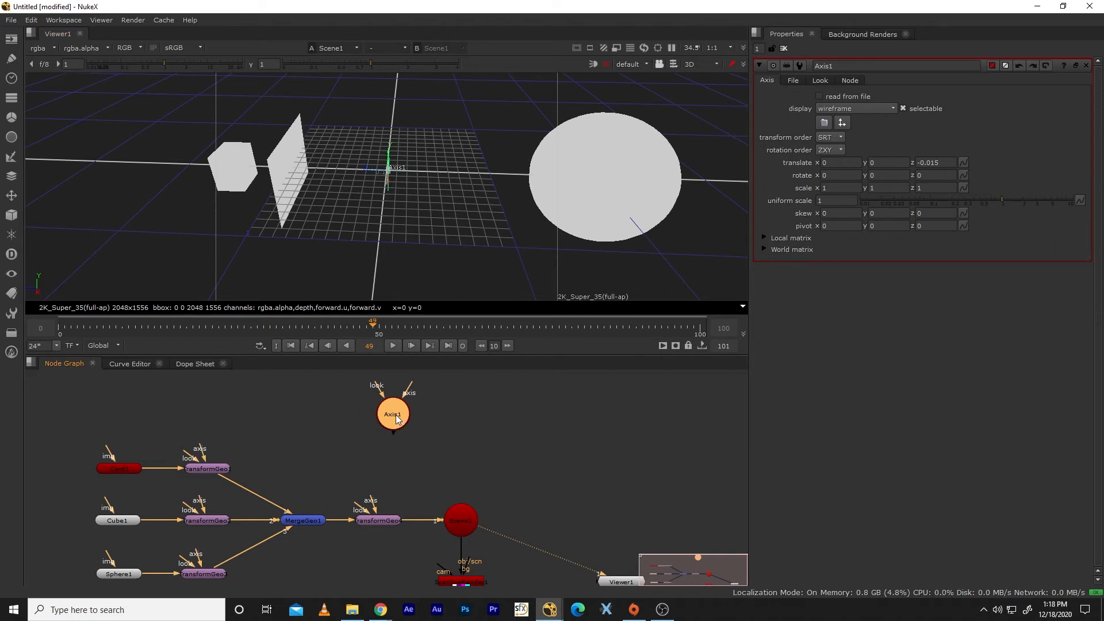
left_click(297, 447)
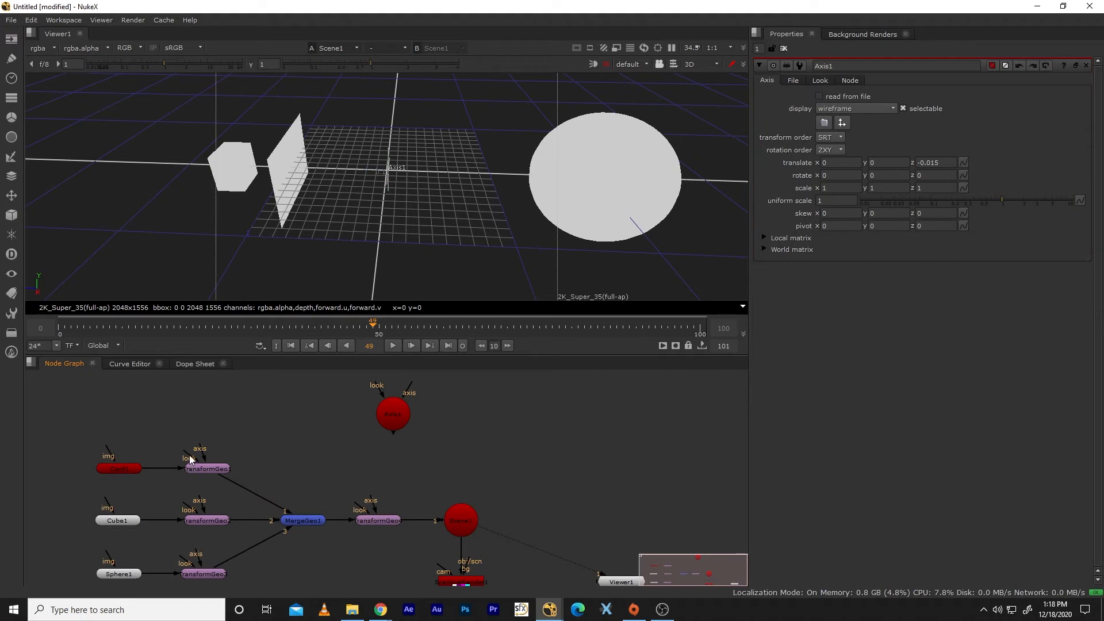
left_click_drag(189, 455, 382, 422)
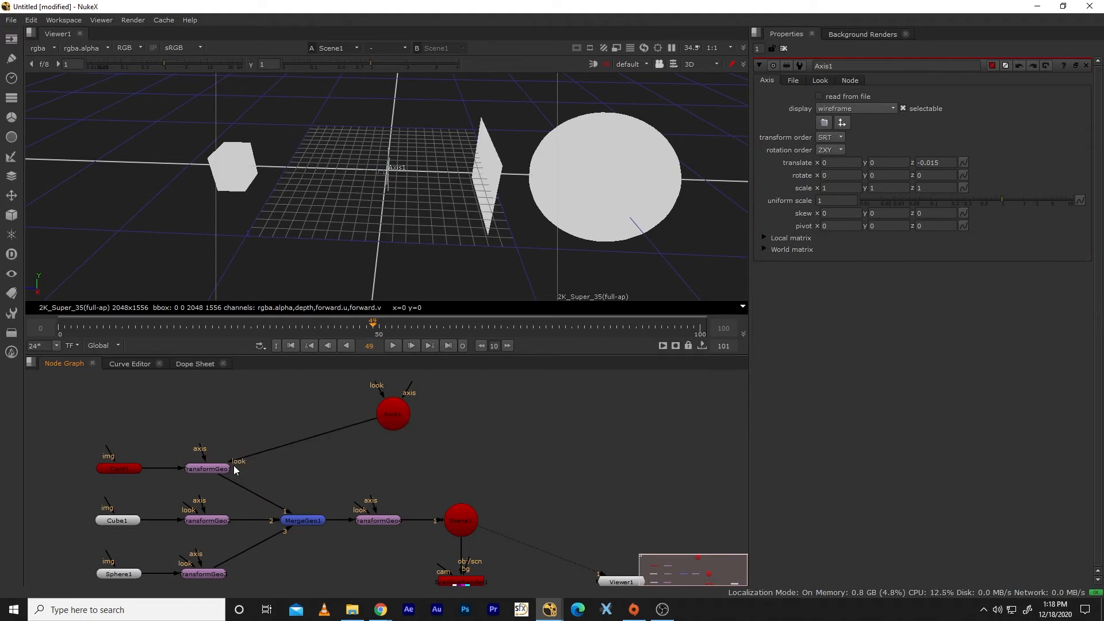
left_click(215, 470)
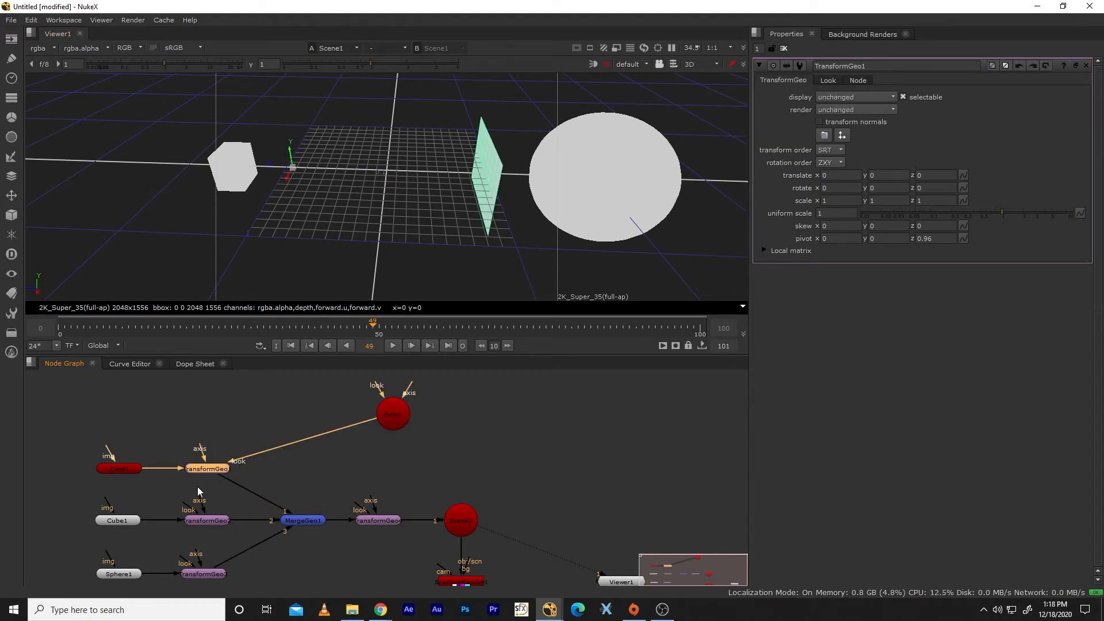
mouse_move(289, 151)
left_mouse_down()
mouse_move(293, 187)
mouse_move(296, 144)
mouse_move(292, 153)
left_mouse_up()
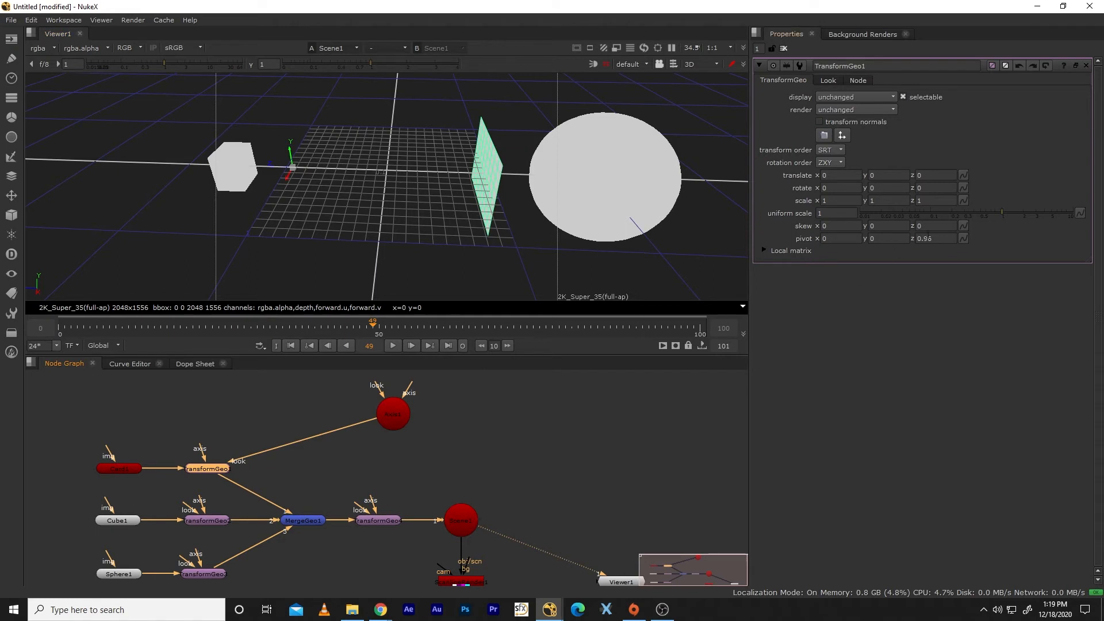
Step: Set the z pivot of the Card's TransformGeo to 0 and shift the Axis node slightly aside in the graph
left_click_drag(941, 241, 919, 242)
type("0")
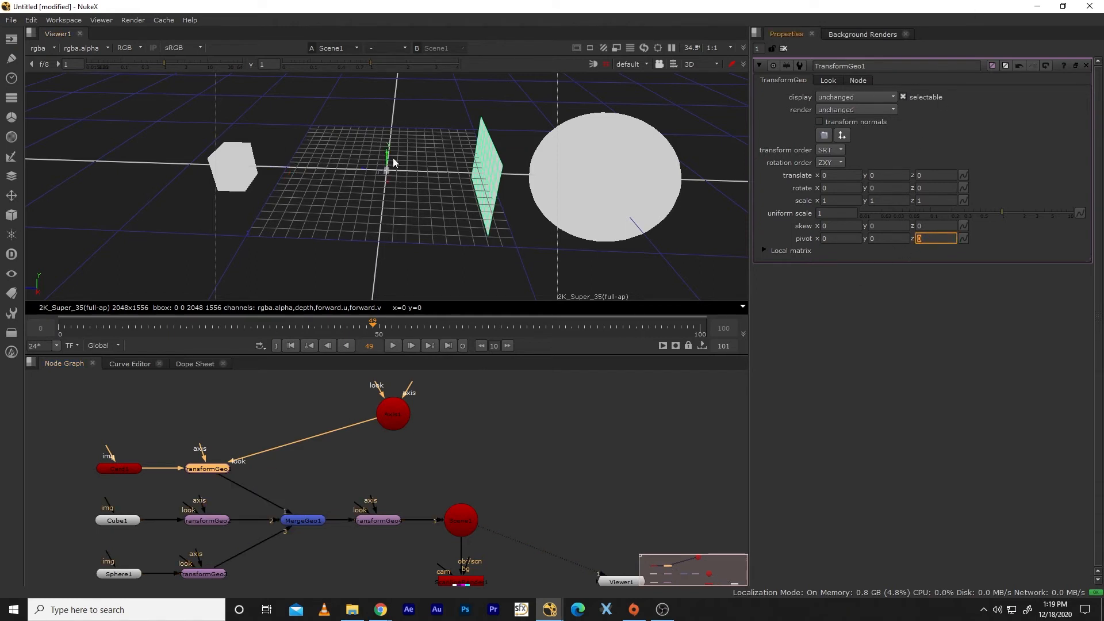
left_click_drag(397, 417, 428, 420)
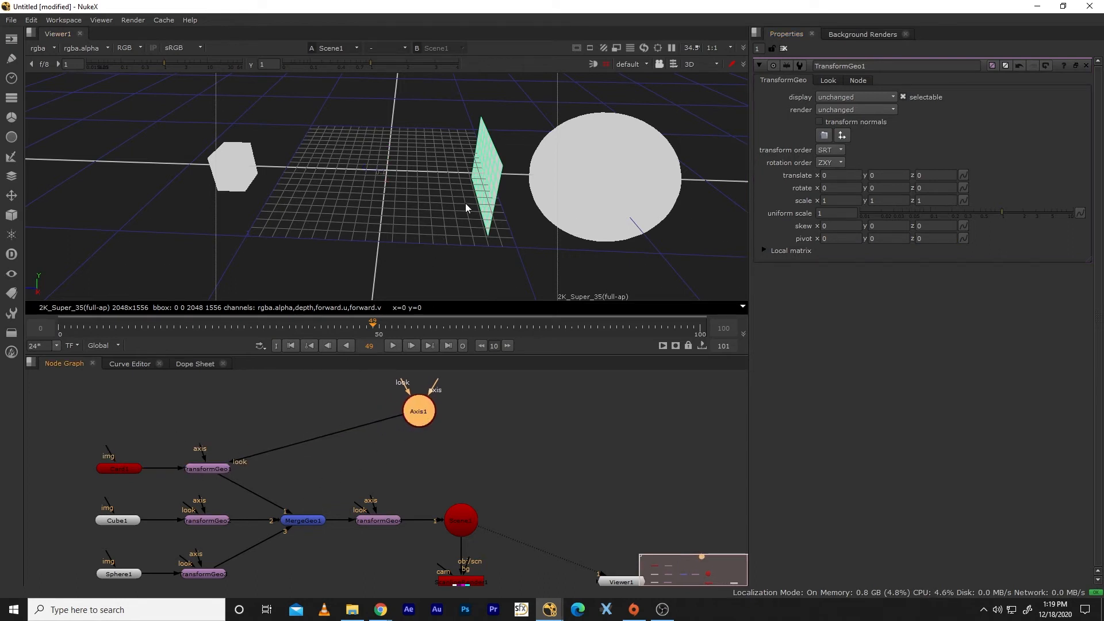
Step: Move the Card's TransformGeo along Y to about -0.01 while it looks at the Axis, and undo the move
left_click(203, 469)
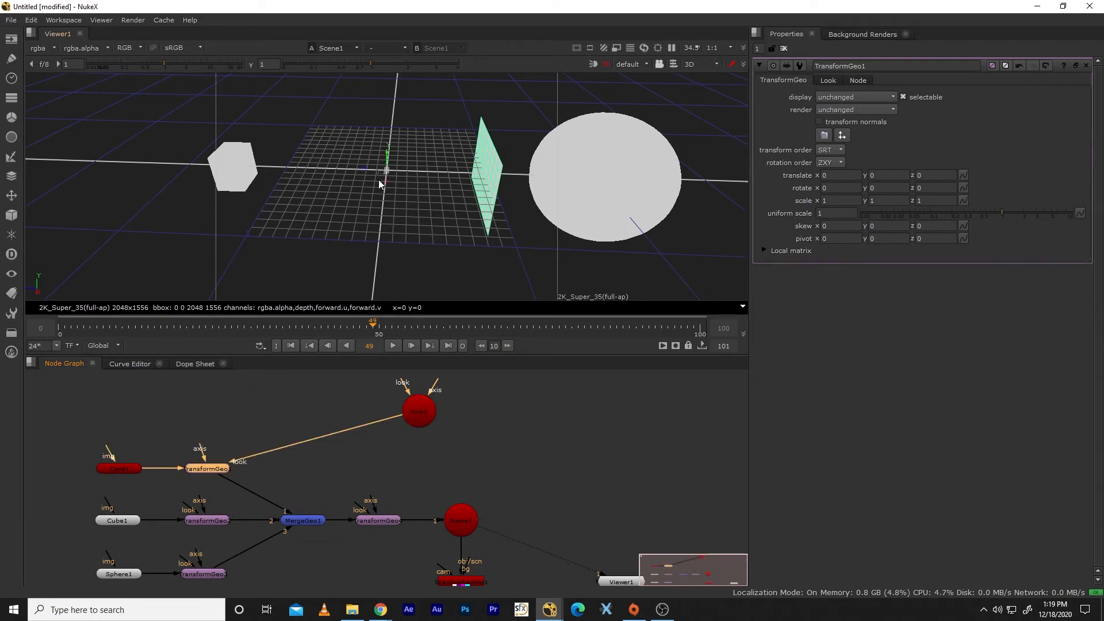
left_click_drag(387, 150, 350, 202)
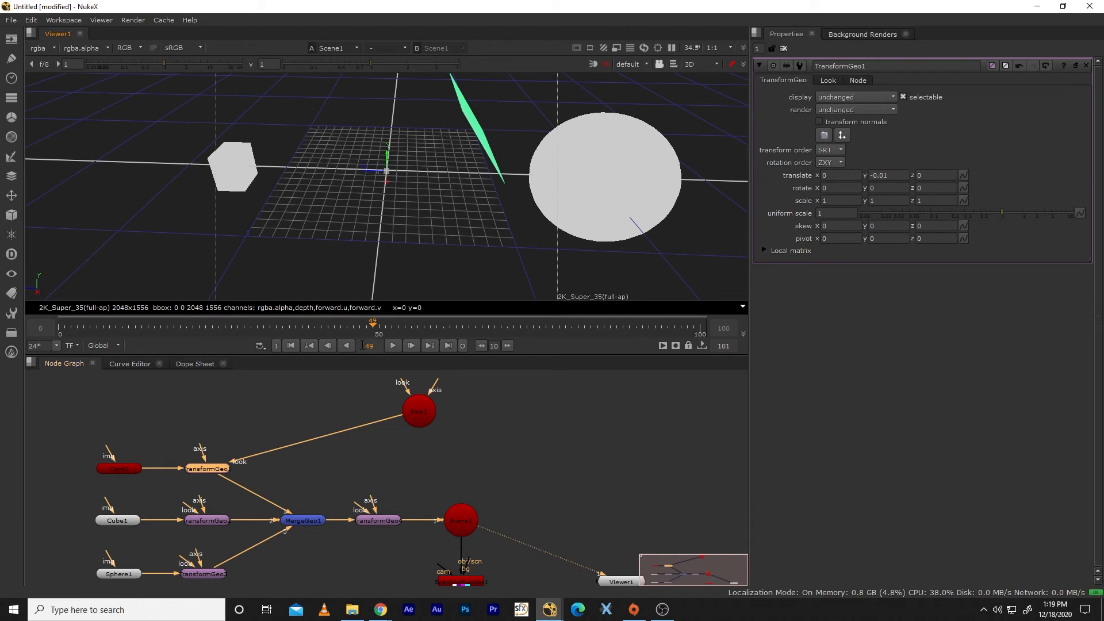
key("ctrl+z")
Step: Open the Card's properties, disconnect its TransformGeo's look input from the Axis, and reselect the Card to inspect its orientation
double_click(127, 468)
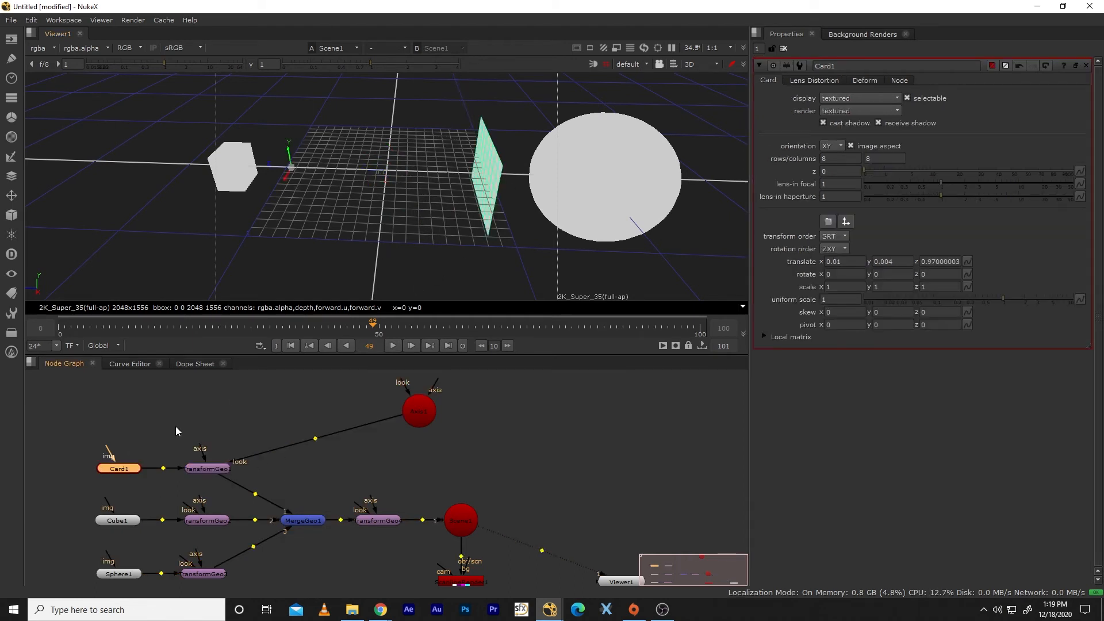
left_click(137, 426)
left_click(126, 467)
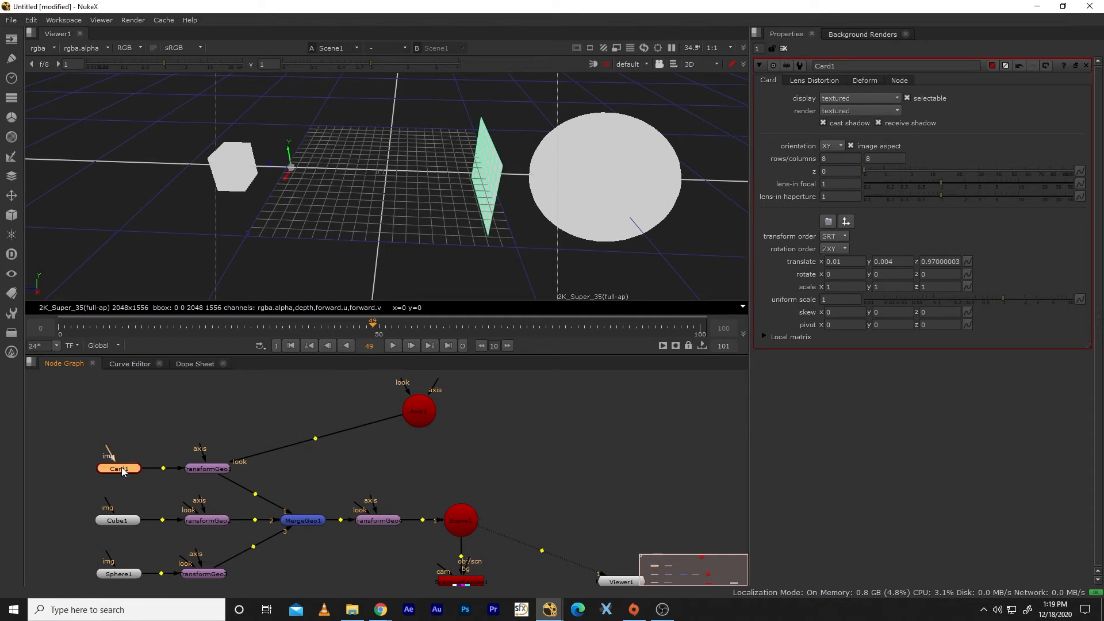
left_click(512, 447)
left_click_drag(240, 459, 298, 457)
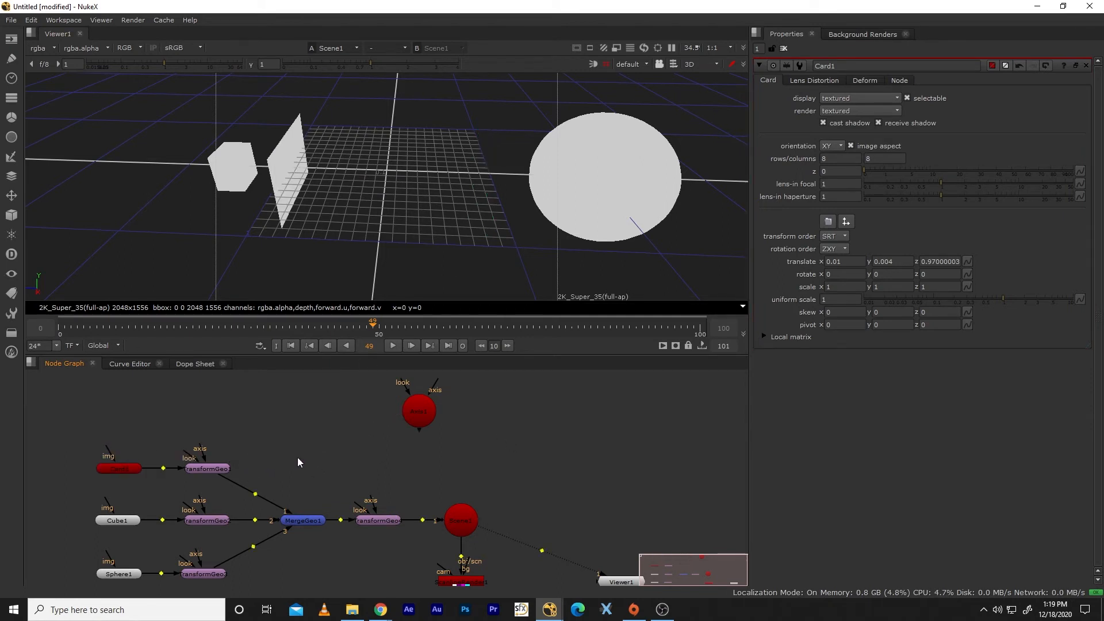
left_click(113, 471)
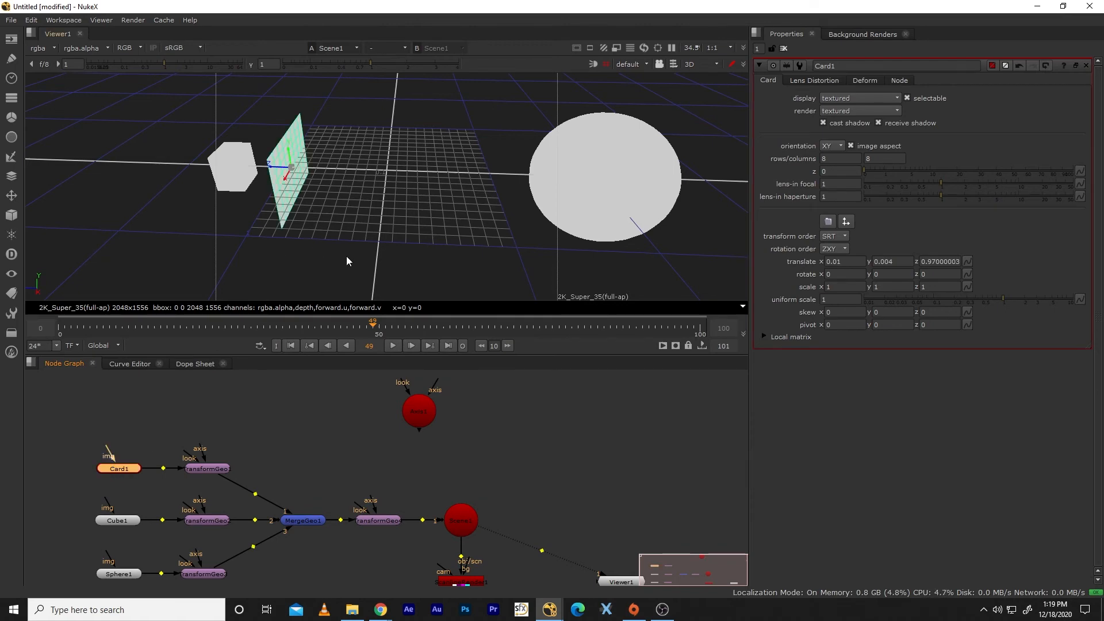
left_click_drag(346, 262, 172, 146)
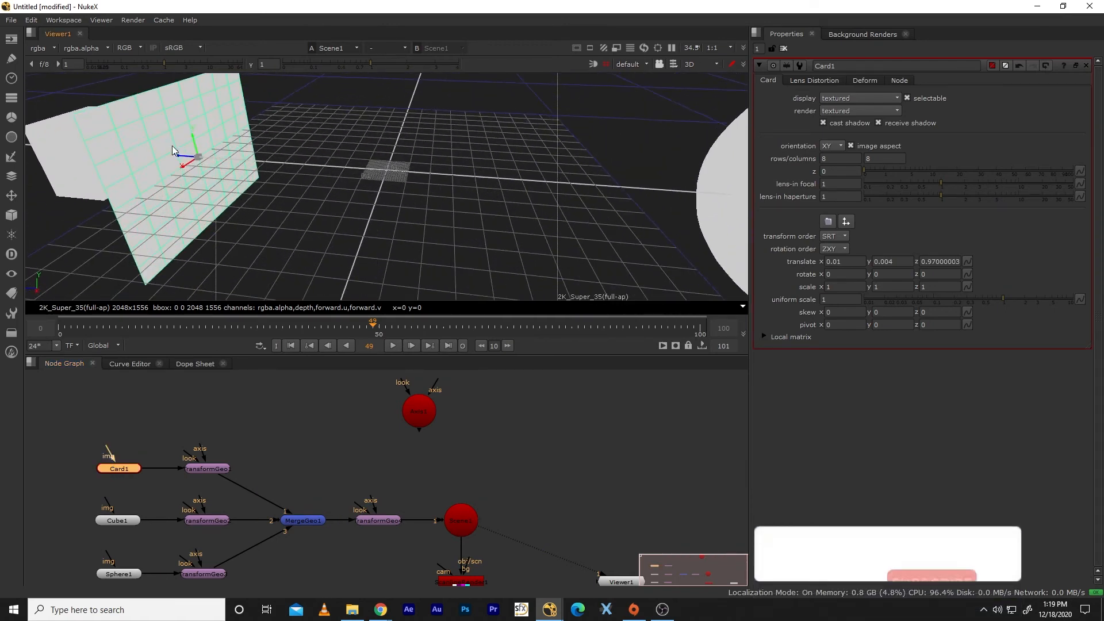
Step: Compare the Card with the Axis in the 3D view and reconnect the Card TransformGeo's look input to the Axis
left_click(215, 471)
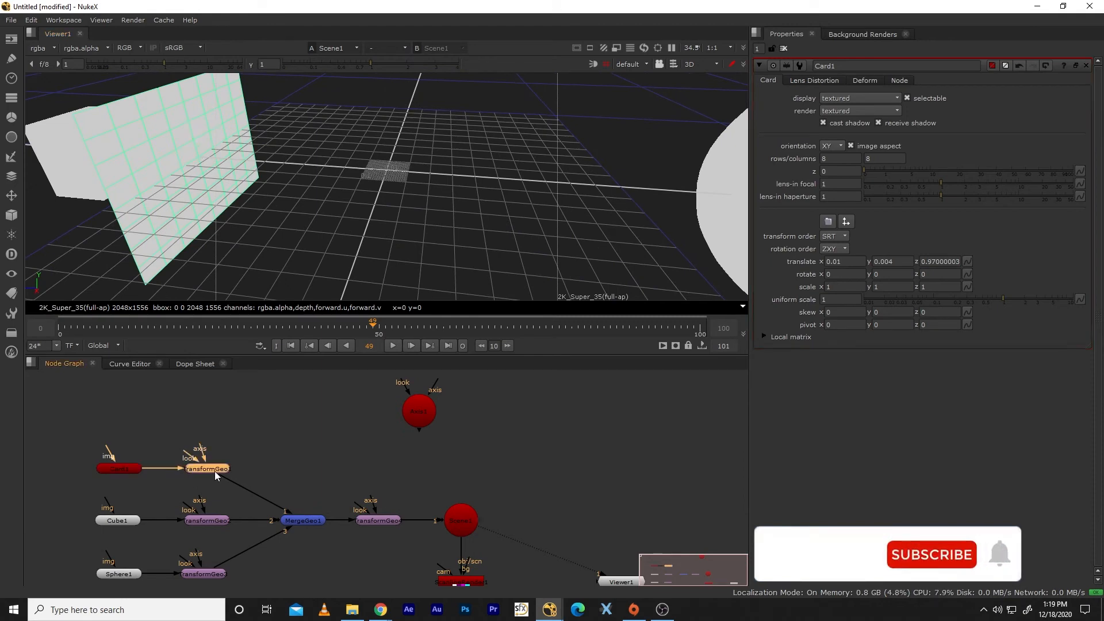
left_click(420, 412)
left_click_drag(383, 214, 405, 293)
left_click(221, 424)
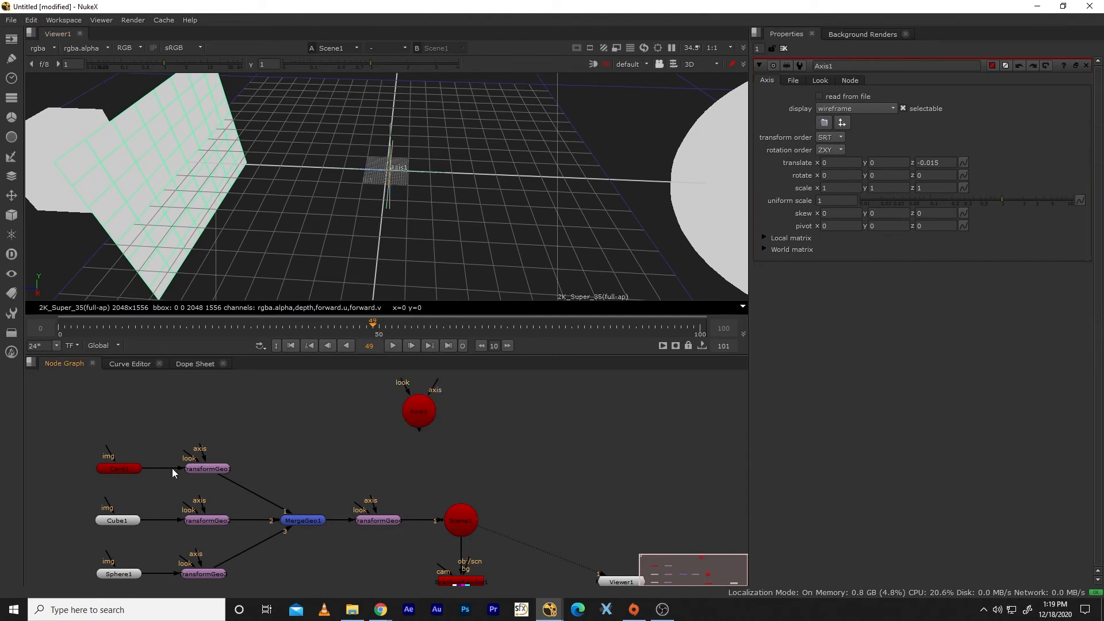
left_click_drag(184, 452, 419, 414)
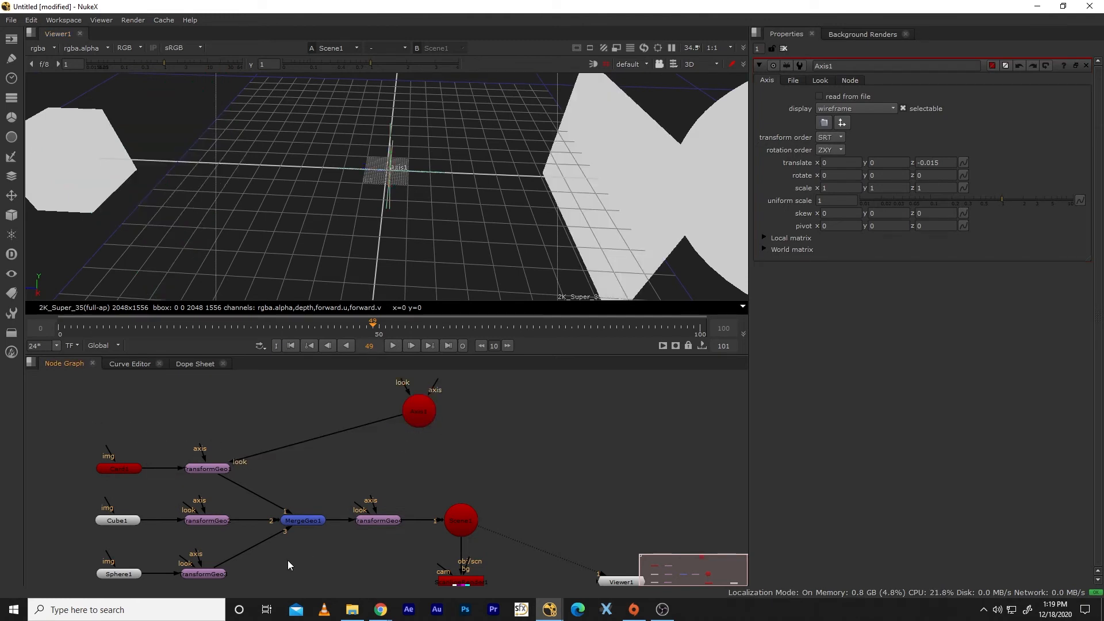
left_click_drag(547, 228, 500, 160)
scroll(551, 181, "down", 5)
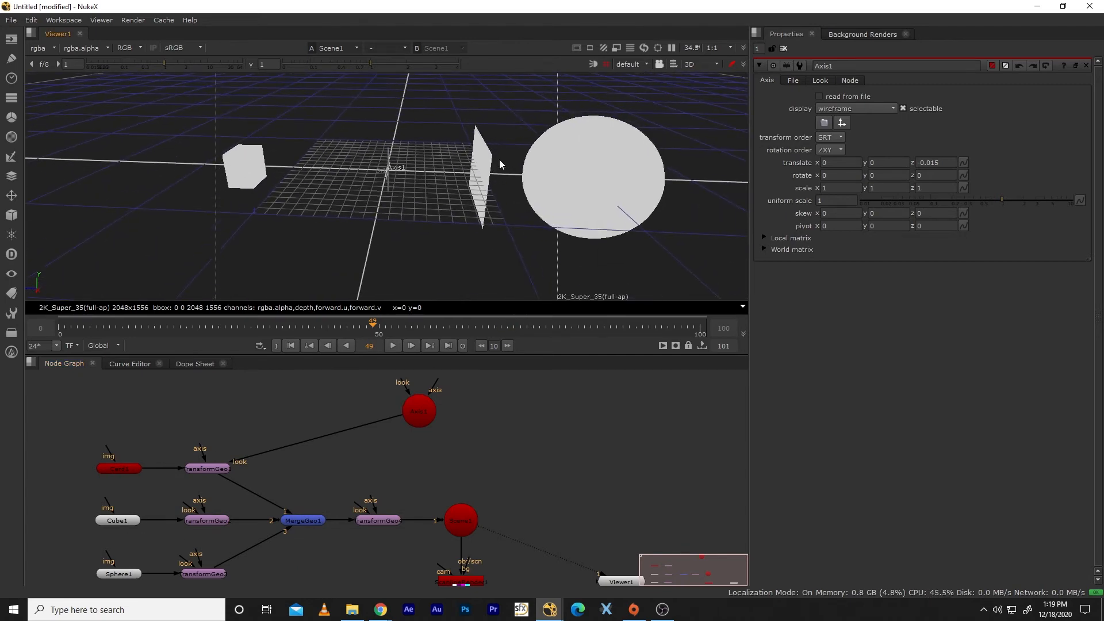
Step: Move the Card's TransformGeo to about X -0.04 and Y 0.005 while it looks at the Axis, and undo the moves
left_click(207, 468)
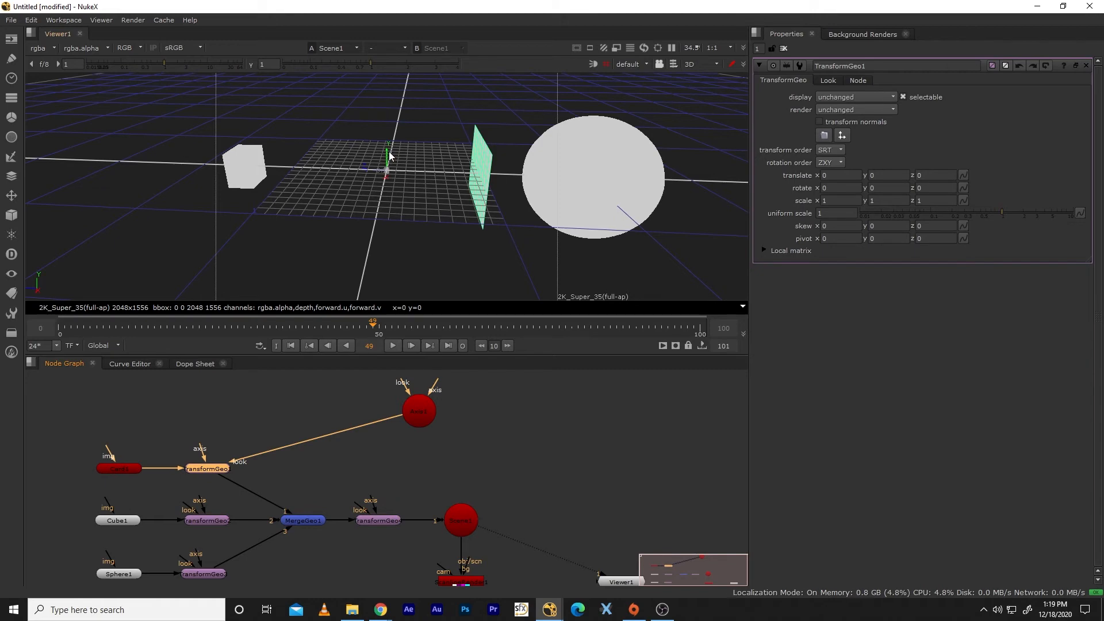
left_click_drag(358, 192, 380, 172)
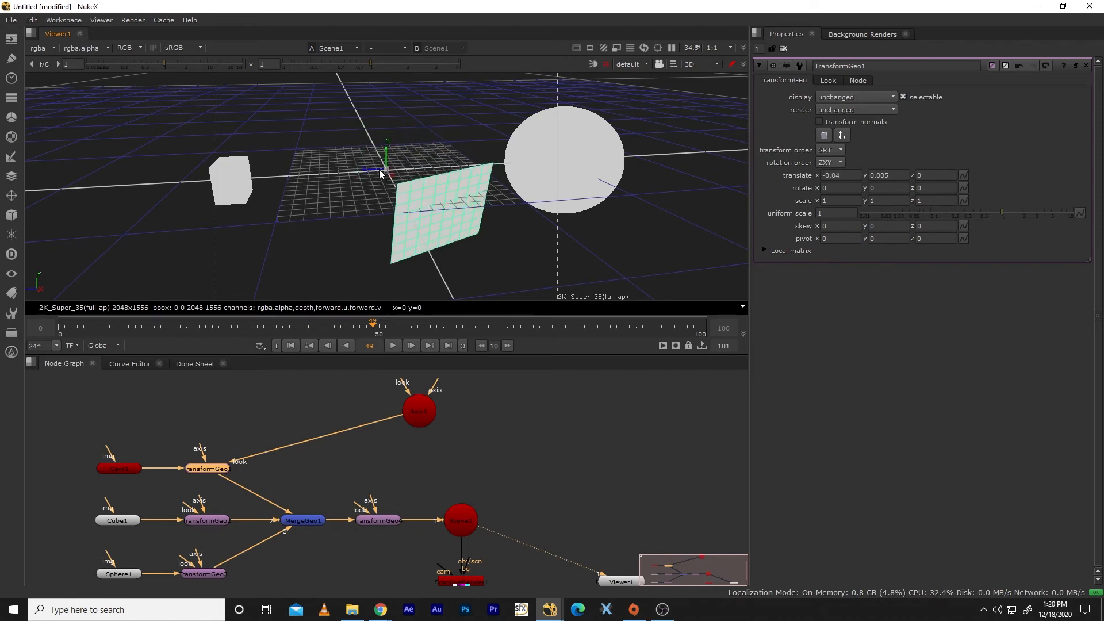
key("ctrl+z")
key("ctrl+z")
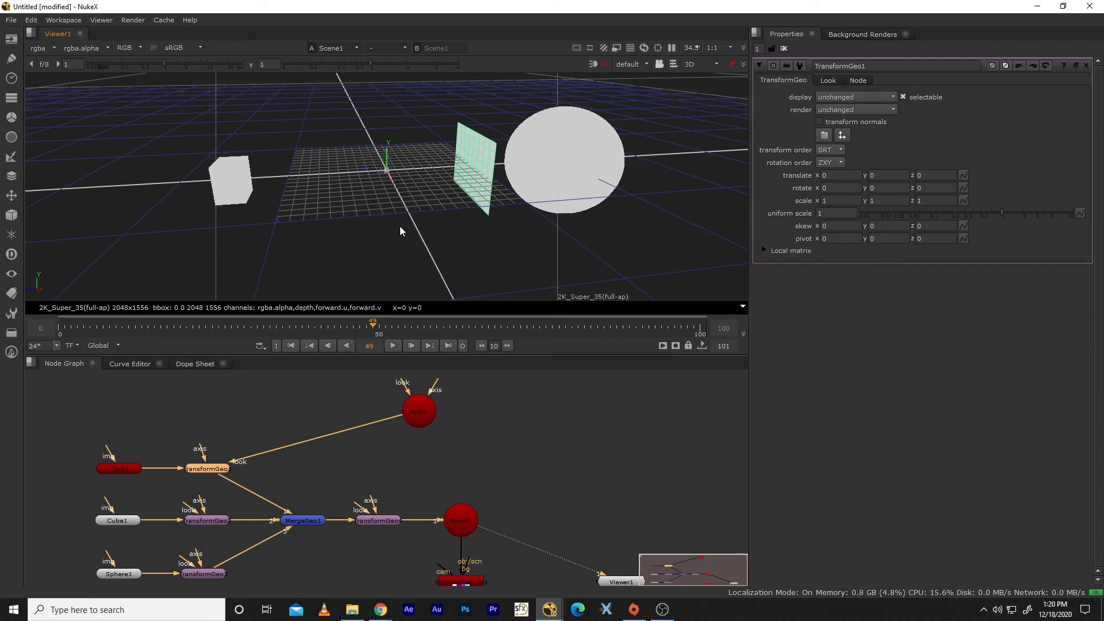
Step: Disconnect the look input of the Card's TransformGeo from the Axis
mouse_move(422, 250)
left_mouse_down()
mouse_move(371, 249)
mouse_move(400, 263)
mouse_move(405, 242)
left_mouse_up()
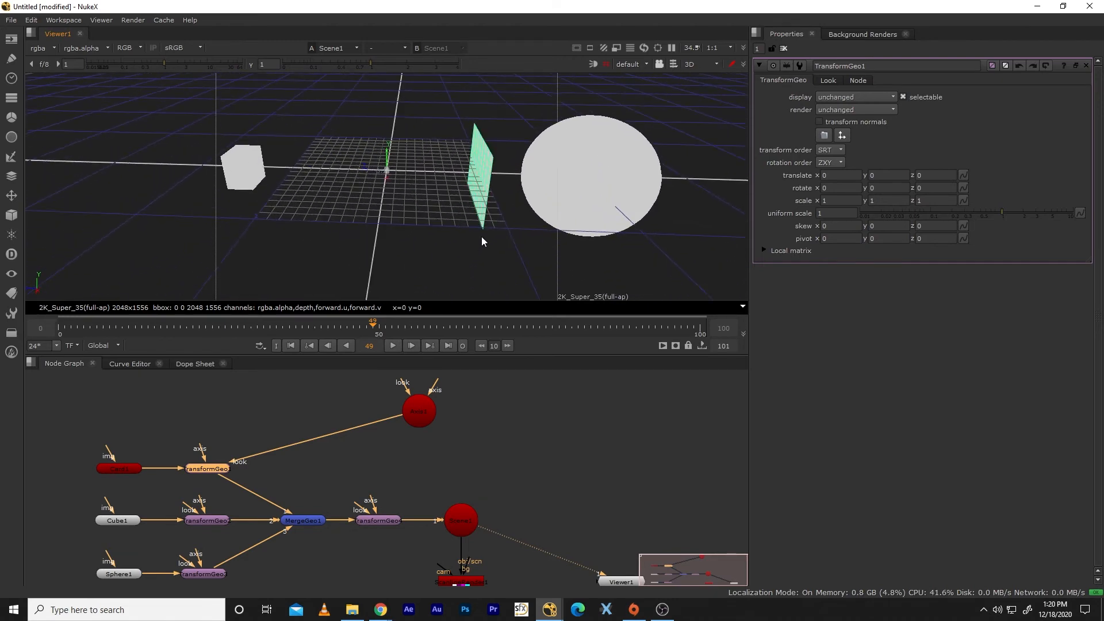
left_click_drag(481, 236, 394, 215)
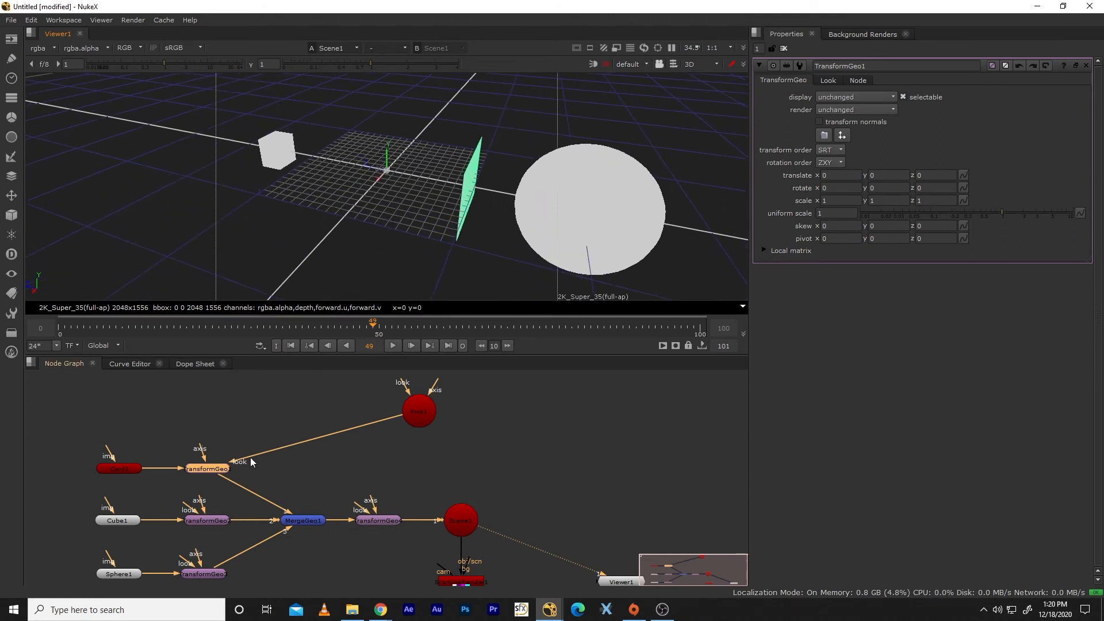
left_click_drag(236, 460, 242, 457)
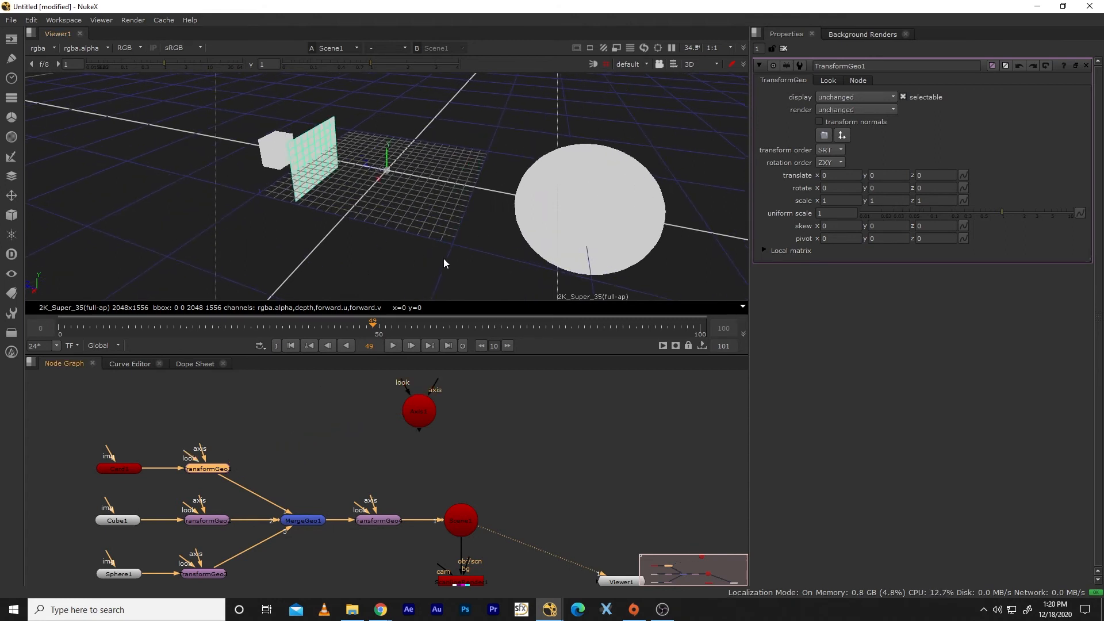
scroll(483, 267, "down", 5)
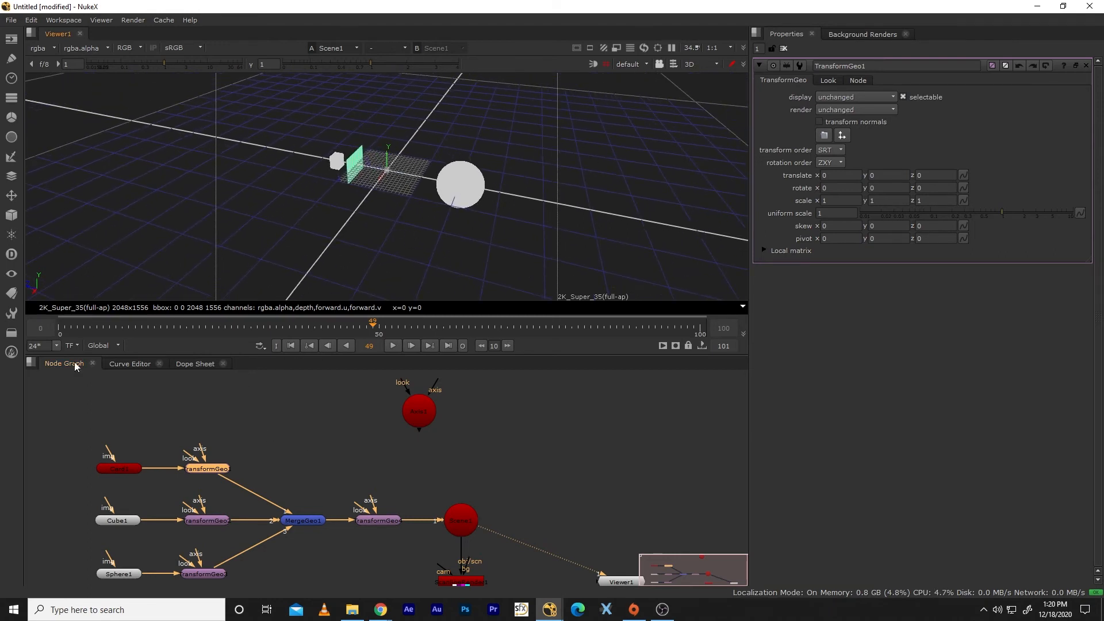
Step: Add a Camera node and place it in the graph between the Card's TransformGeo and the Axis node
left_click(11, 215)
left_click(74, 295)
left_click_drag(261, 468, 571, 458)
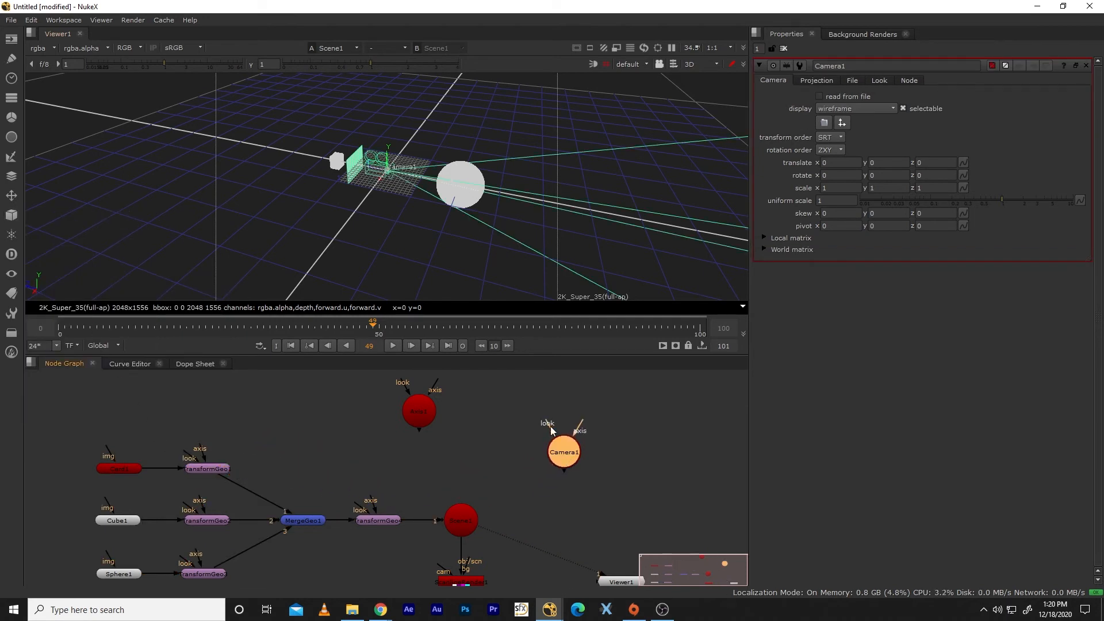
left_click_drag(540, 425, 514, 419)
left_click_drag(559, 451, 326, 413)
Step: Space out the Axis and Camera nodes side by side above the geometry chain, with the Camera nearer the Card's TransformGeo
left_click_drag(413, 422, 509, 426)
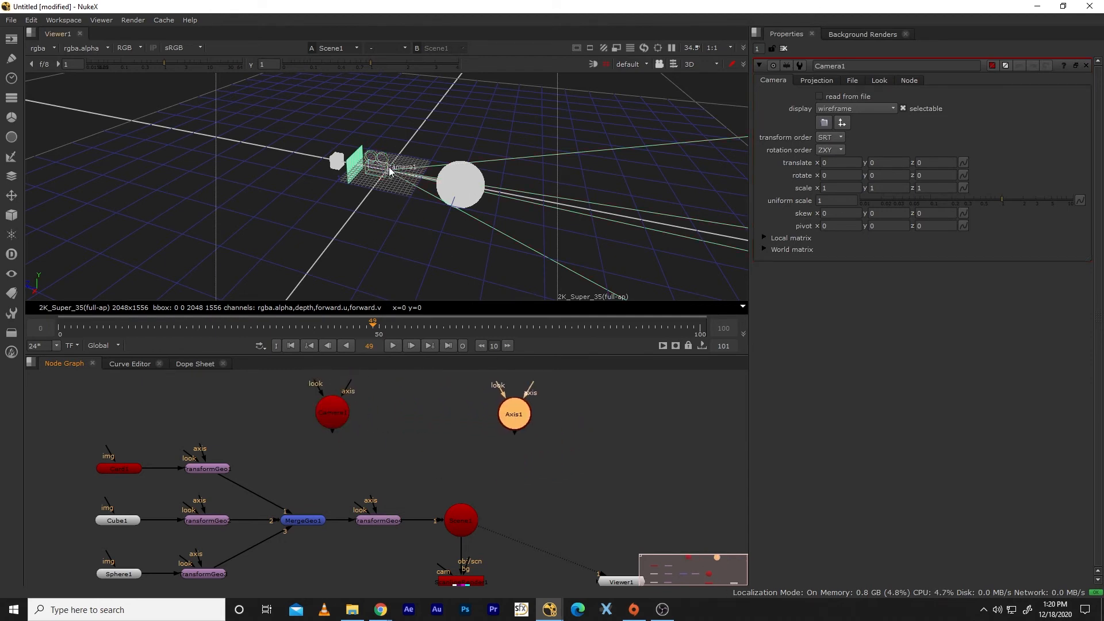
left_click_drag(520, 419, 491, 408)
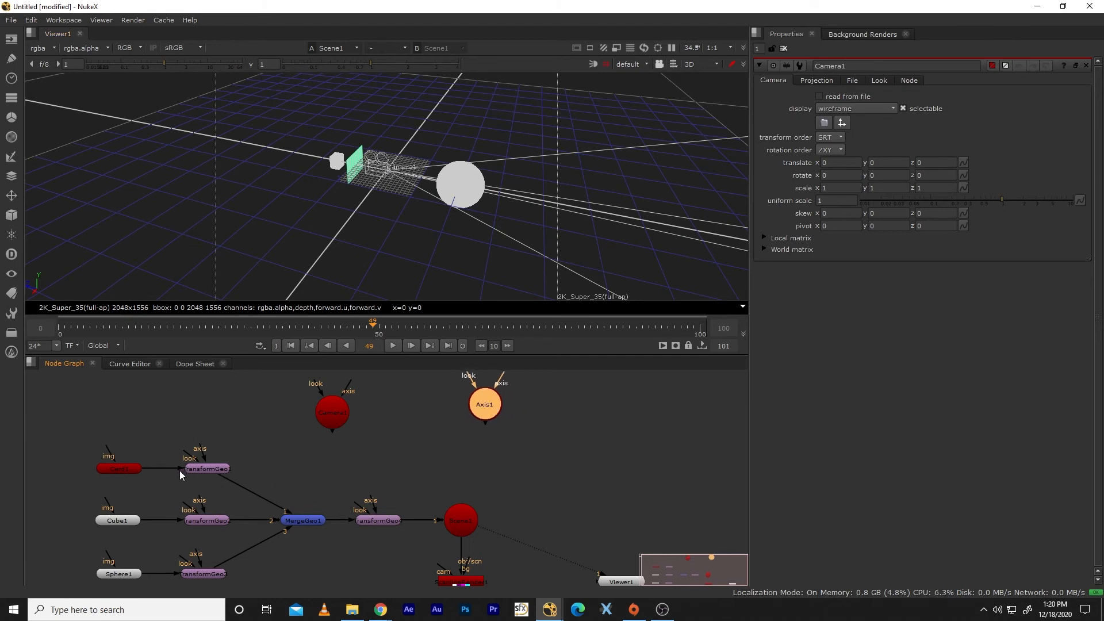
left_click_drag(62, 437, 296, 461)
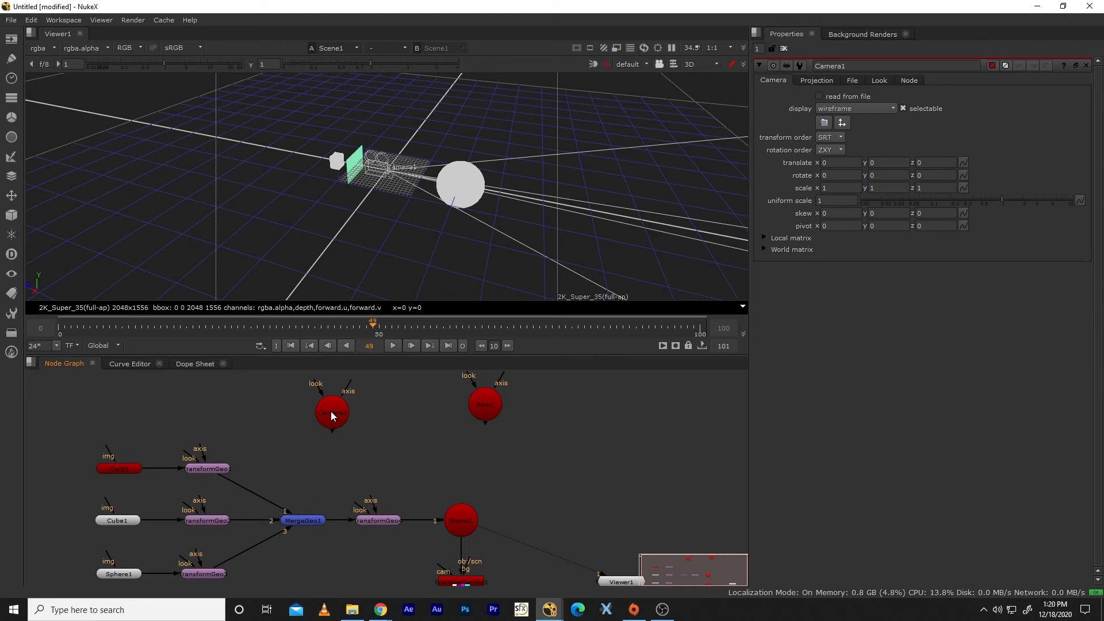
left_click_drag(332, 416, 375, 416)
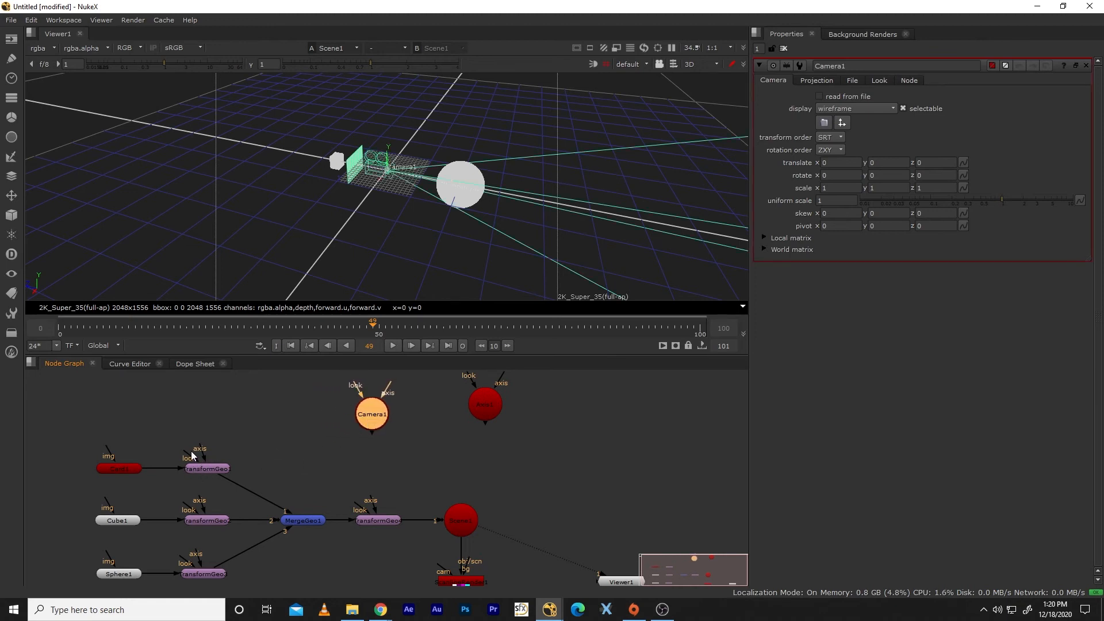
Step: Connect the look input of the Card's TransformGeo to the Camera and open that TransformGeo's properties
left_click_drag(186, 450, 373, 423)
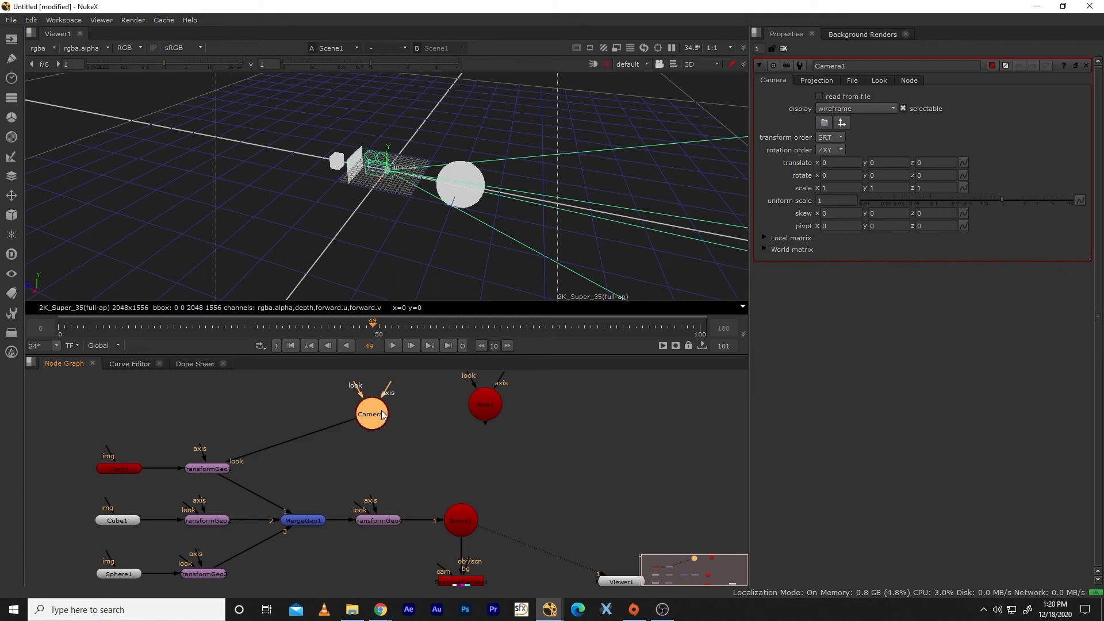
double_click(212, 466)
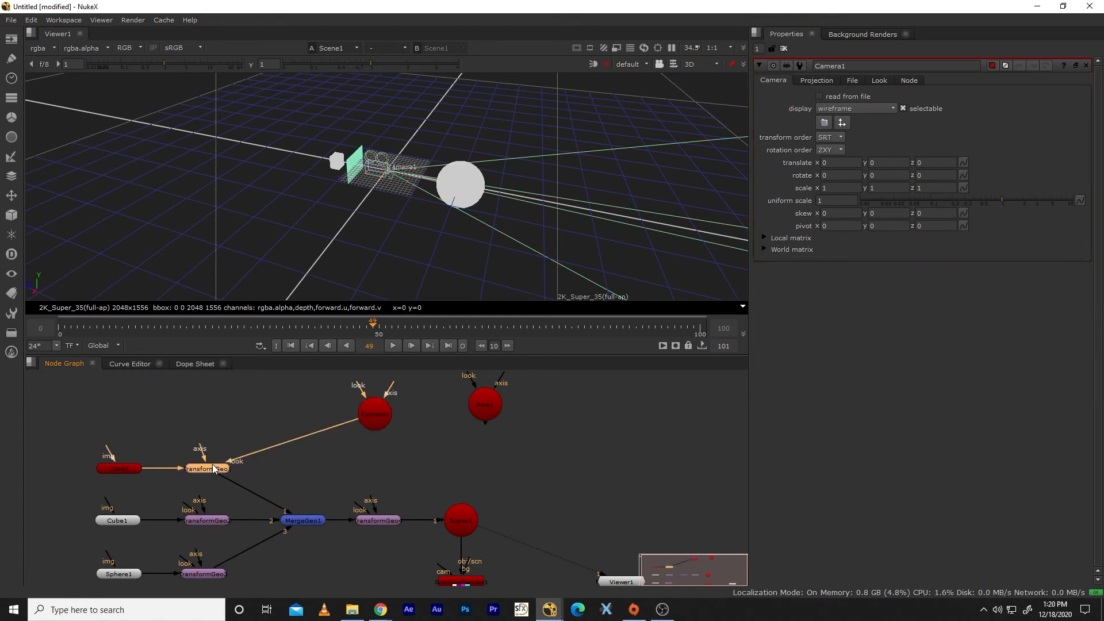
left_click_drag(354, 268, 436, 236)
scroll(437, 236, "up", 3)
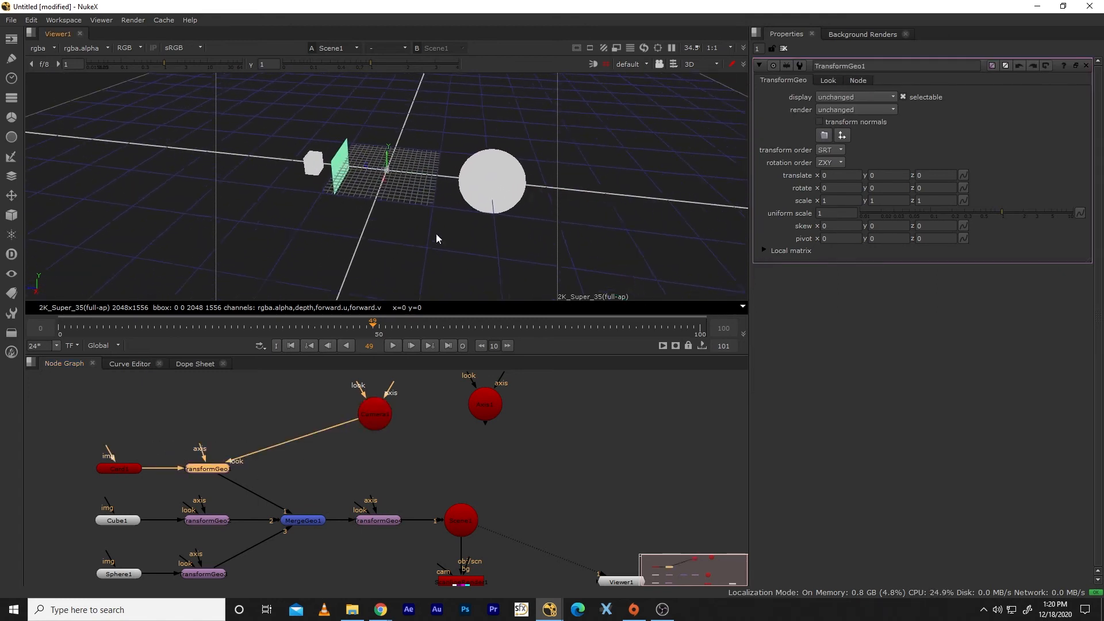
Step: Move the Camera to about Z 3.96 while the Card's TransformGeo looks at it, and undo the excess movement
double_click(378, 420)
left_click_drag(372, 176, 247, 116)
key("ctrl+z")
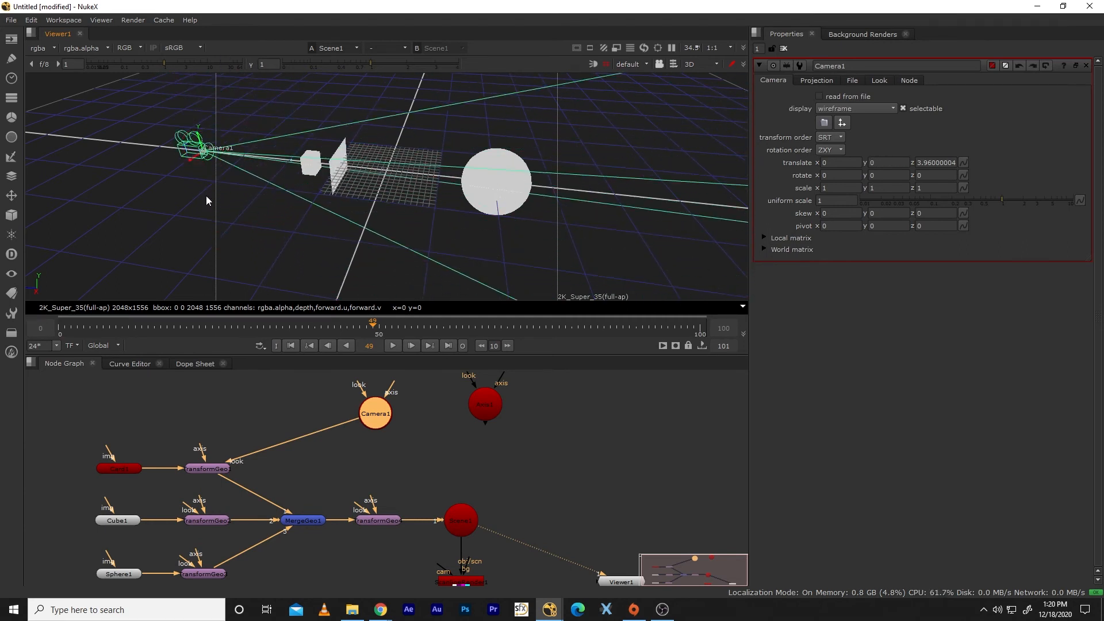
Step: Disconnect the Card's TransformGeo look input from the Camera, and try to connect the Camera's look input to that TransformGeo
left_click_drag(229, 460, 325, 437)
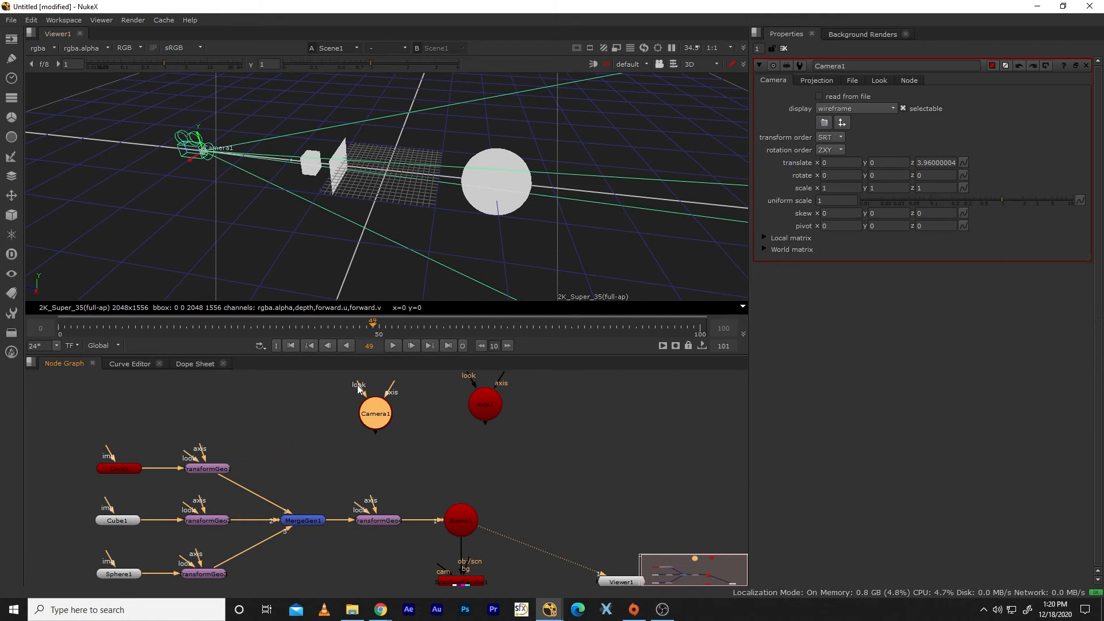
left_click_drag(357, 389, 218, 468)
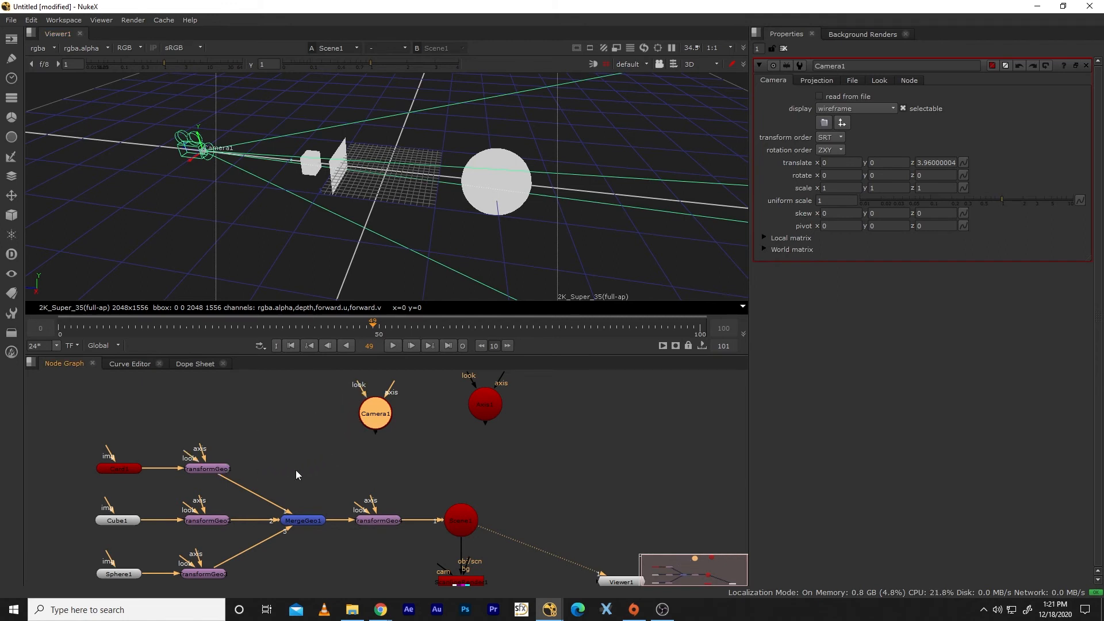
left_click_drag(384, 411, 200, 472)
left_click_drag(350, 384, 218, 466)
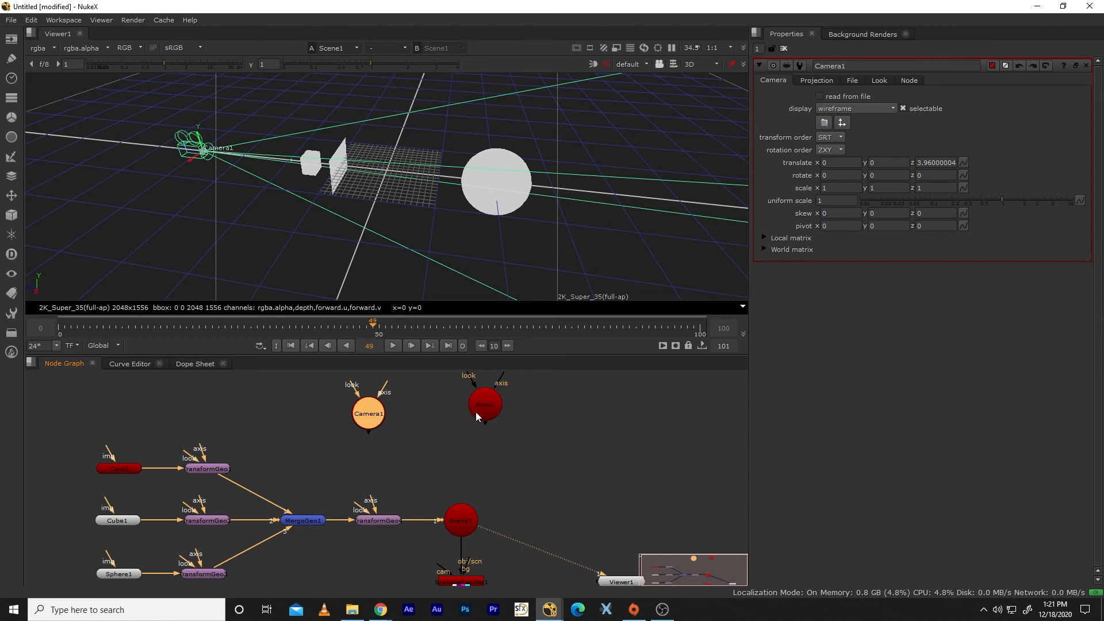
Step: Place the Axis node on the other side of the Camera node in the graph and open its properties
left_click_drag(476, 416, 277, 410)
double_click(278, 410)
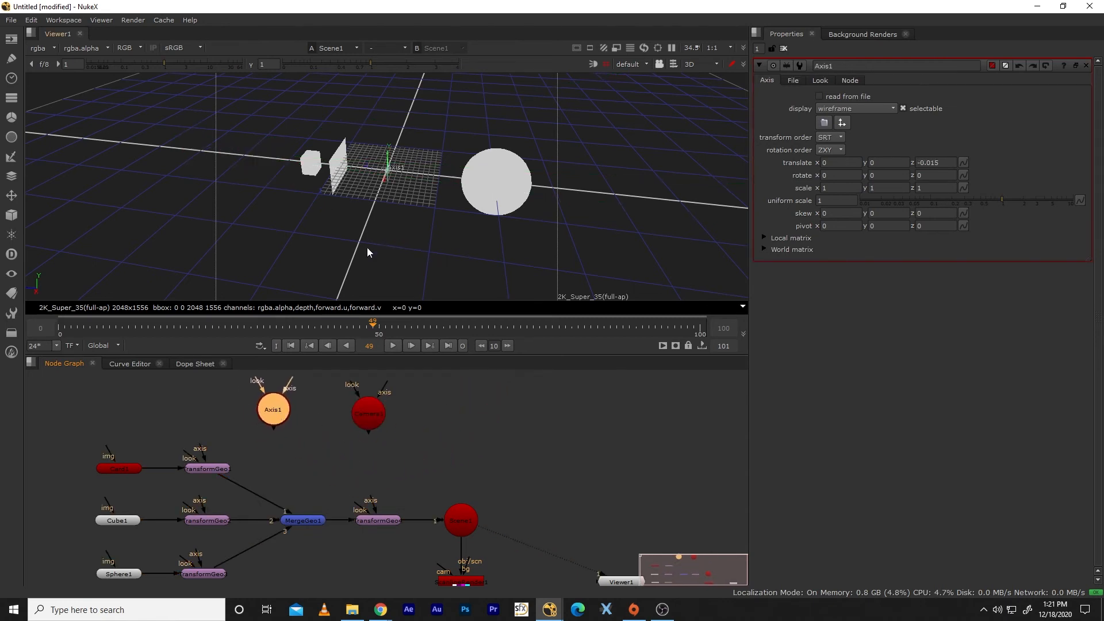
left_click_drag(367, 253, 389, 235, "ctrl")
Step: Move the Card along Z to about -0.01, onto the centre of the grid
double_click(338, 172)
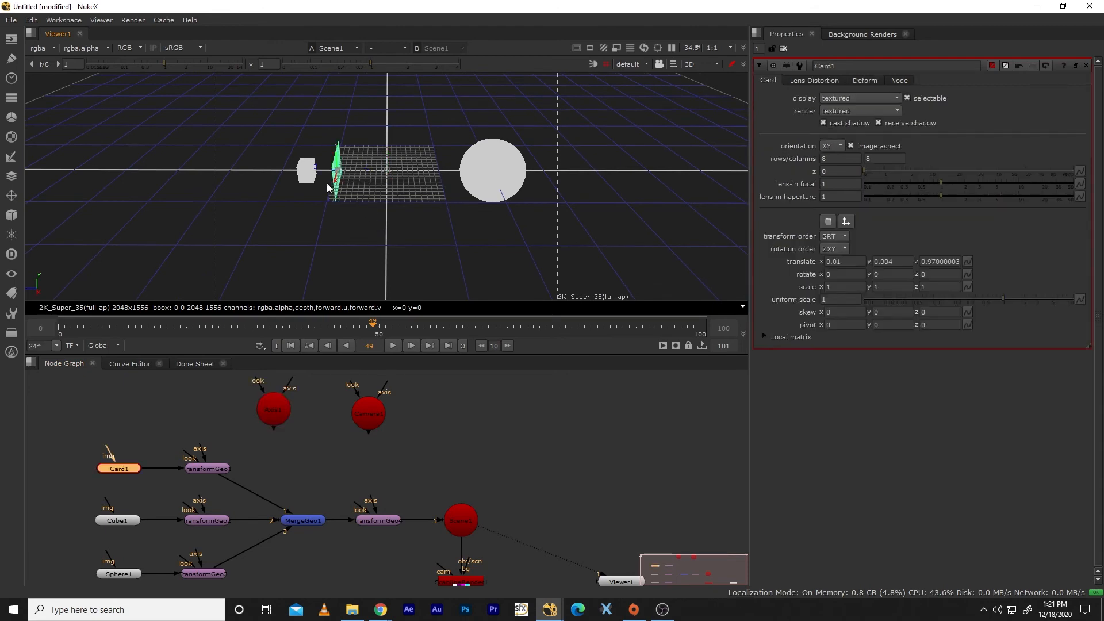
left_click_drag(329, 182, 356, 171)
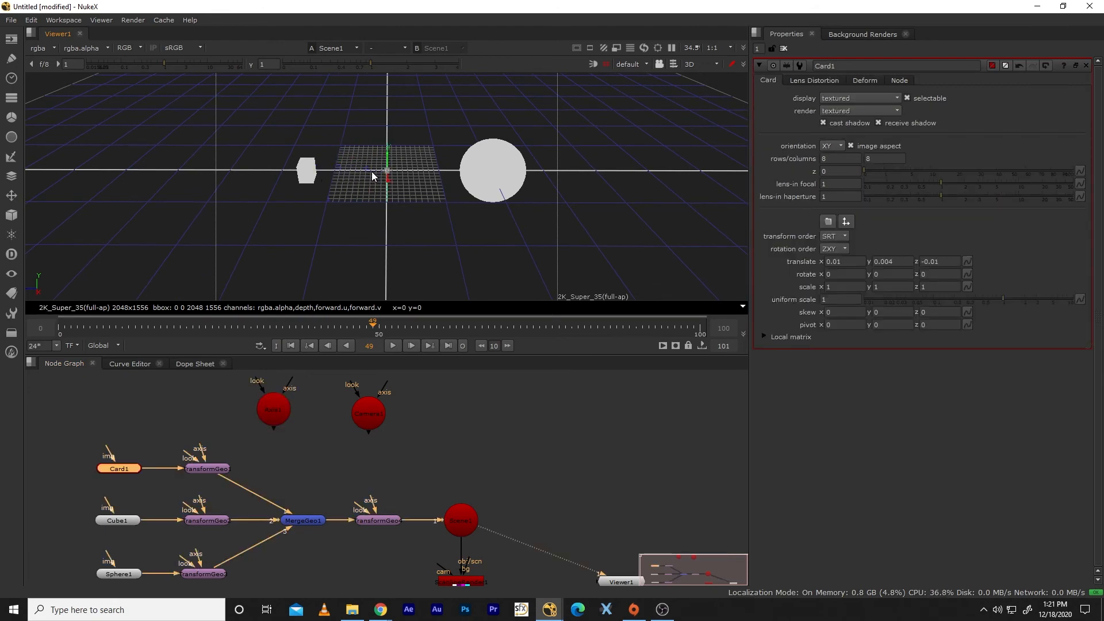
left_click_drag(371, 172, 421, 182)
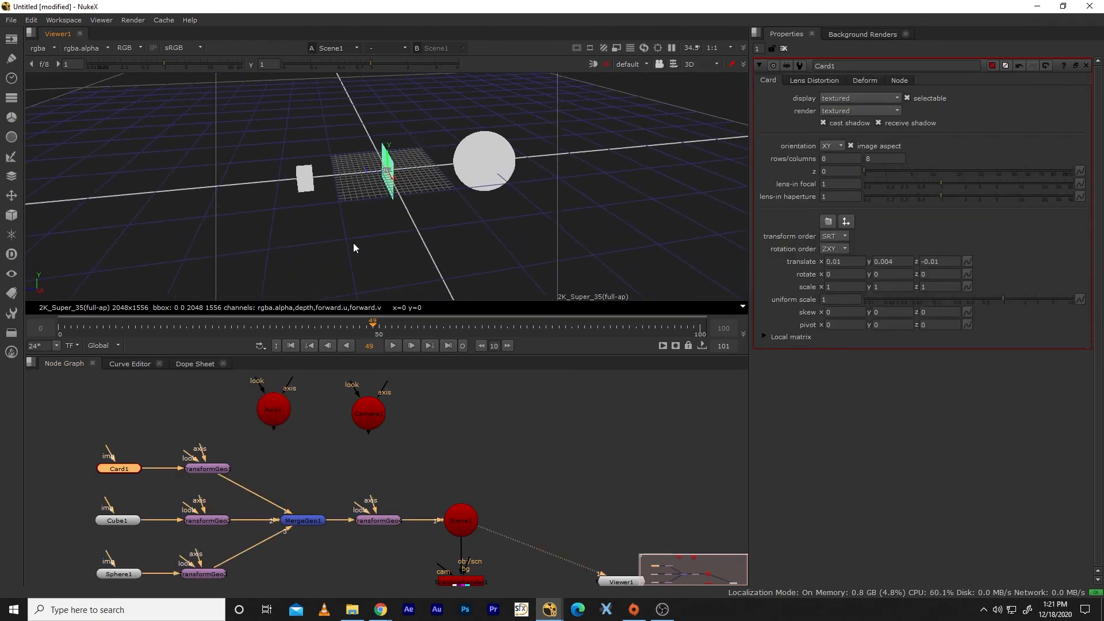
Step: Move the Axis along Z to about 0.004, in line with the Card
double_click(278, 414)
left_click_drag(368, 210, 433, 240)
scroll(440, 232, "up", 4)
left_click_drag(369, 174, 344, 159)
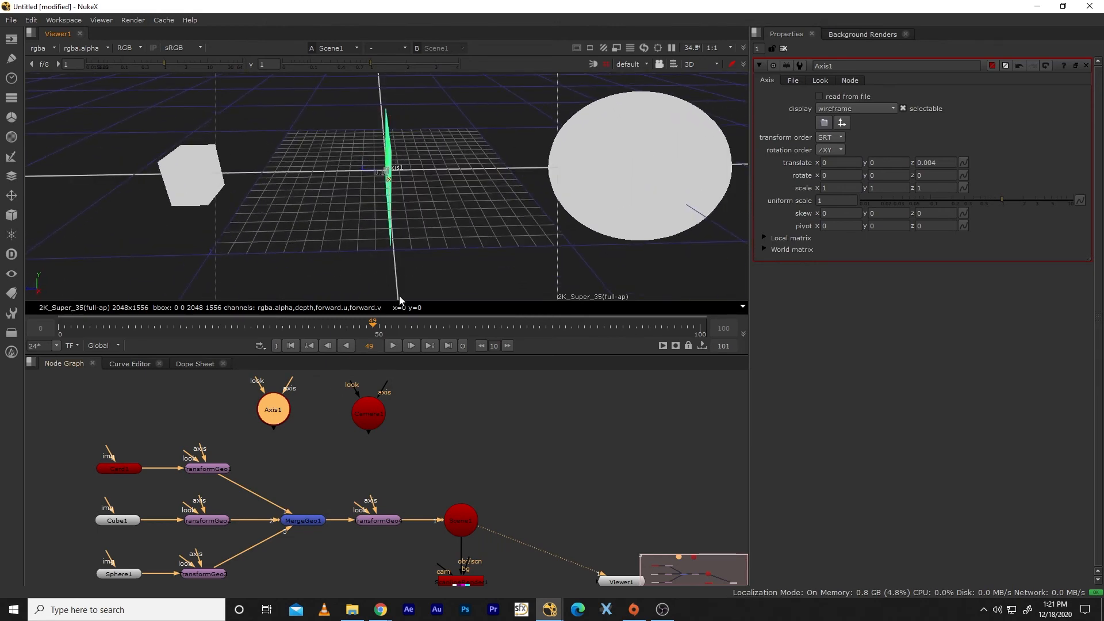
scroll(425, 237, "down", 6)
left_click_drag(380, 237, 419, 218)
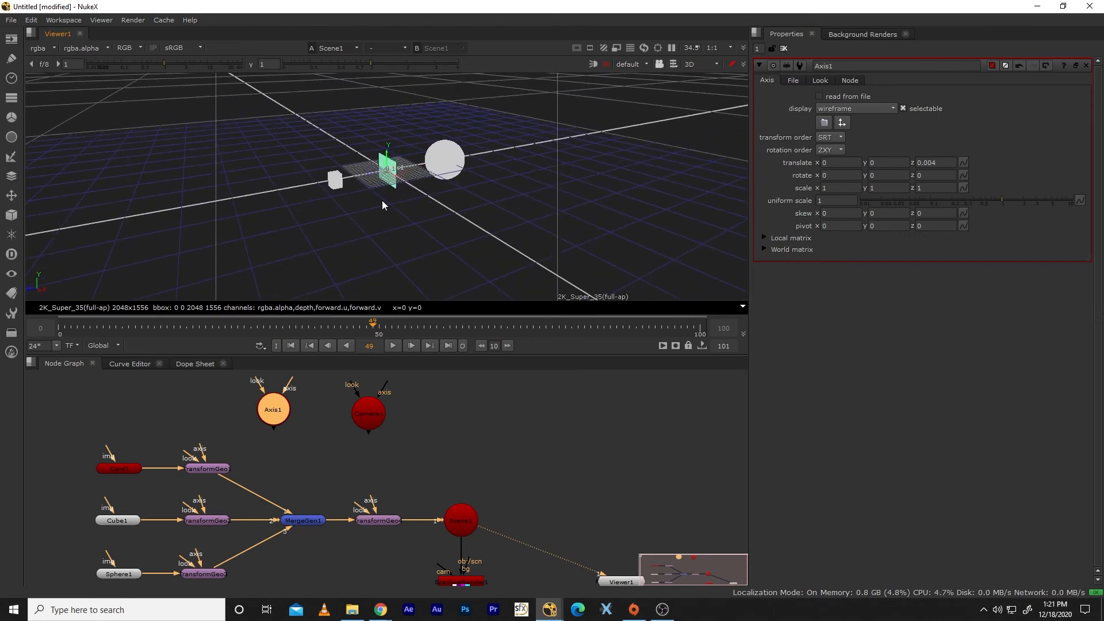
Step: Connect the look input of the Axis node to the Camera
left_click_drag(364, 416, 372, 415)
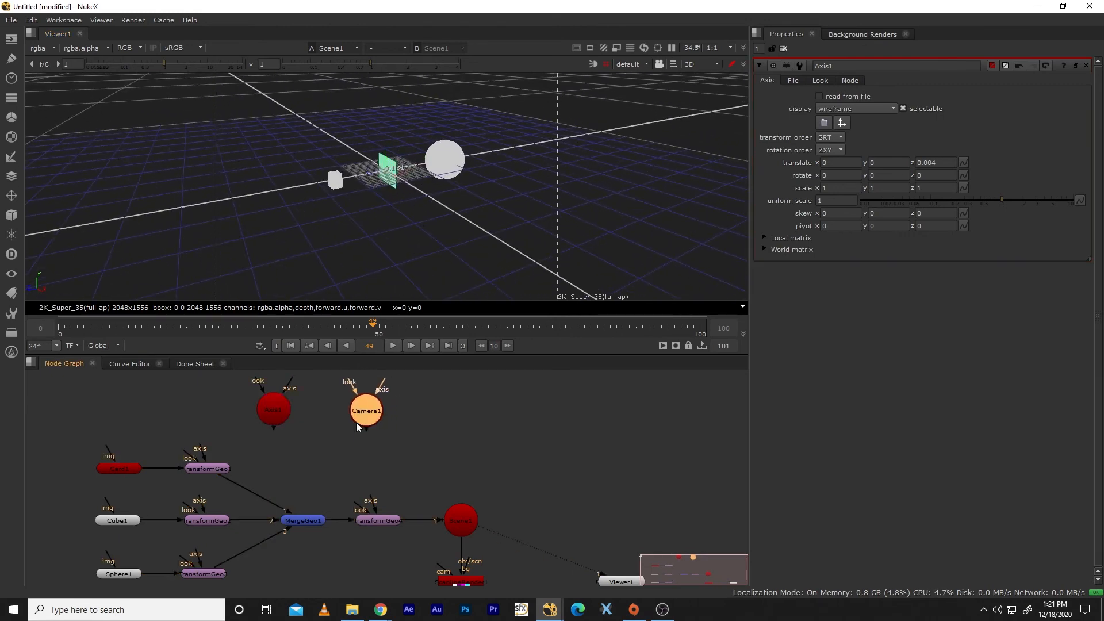
left_click_drag(282, 412, 281, 415)
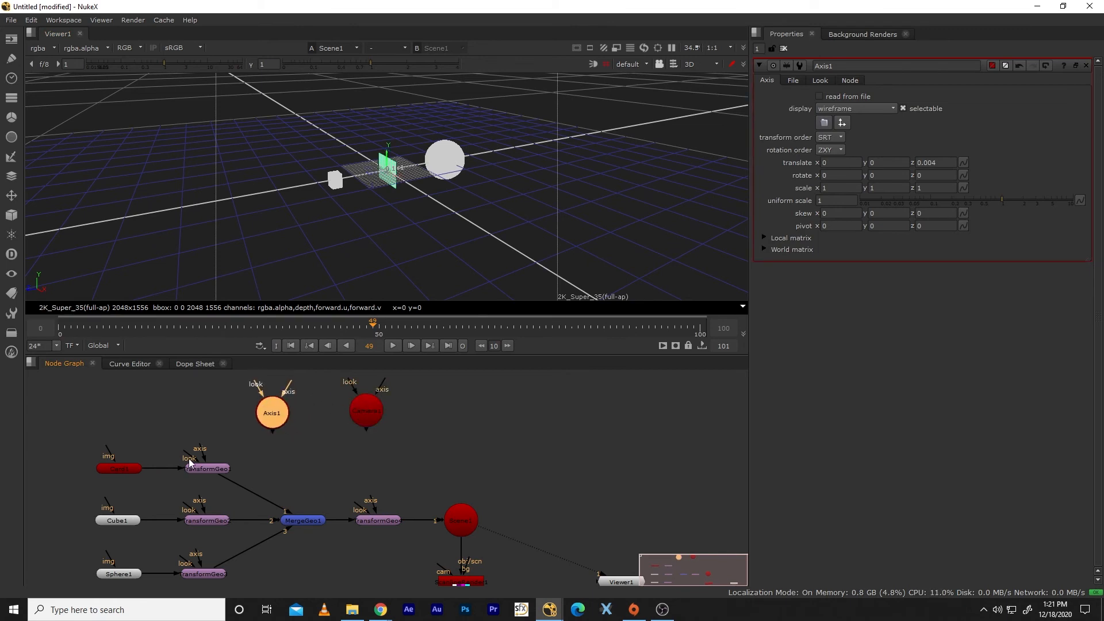
left_click_drag(188, 458, 368, 408)
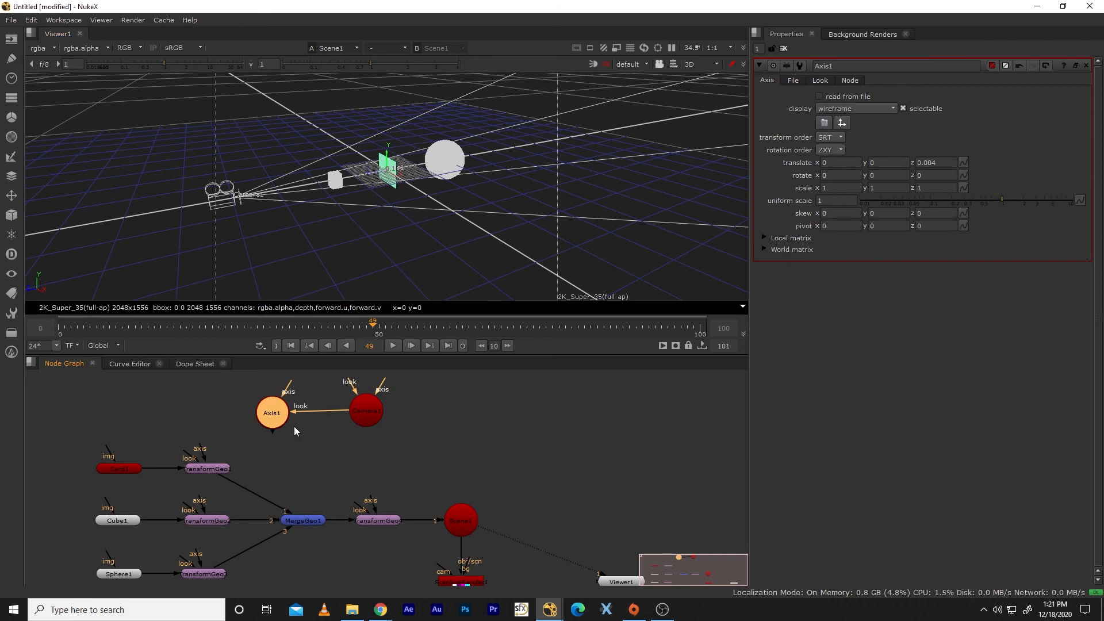
Step: Move the Camera around in the scene while the Axis looks at it, and undo the move
left_click(359, 417)
left_click_drag(232, 183, 242, 132)
key("ctrl+z")
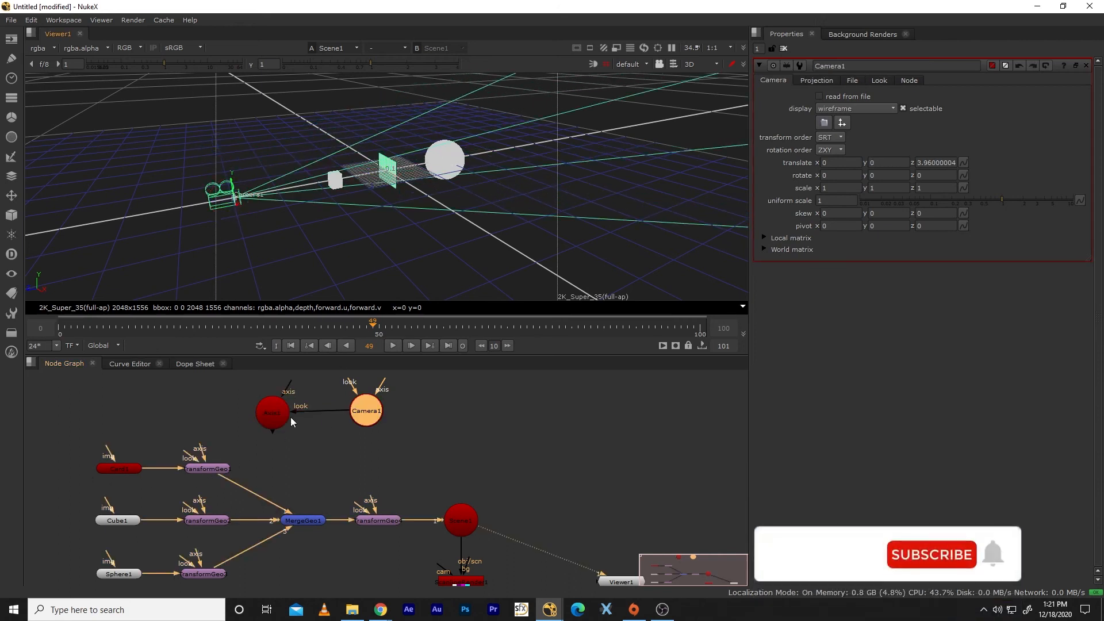
Step: Connect the Camera's look input to the Axis instead, and move the Camera to about X -1.94, Y 0.94 and Z 7.58
mouse_move(291, 411)
left_mouse_down()
mouse_move(322, 398)
mouse_move(273, 413)
left_mouse_up()
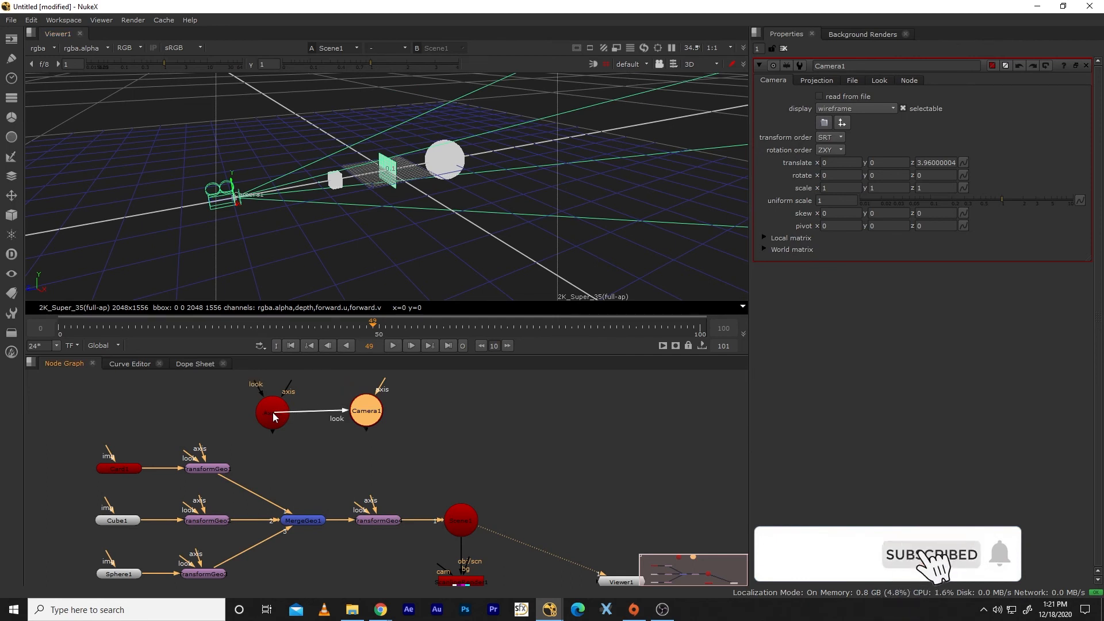
left_click(267, 406)
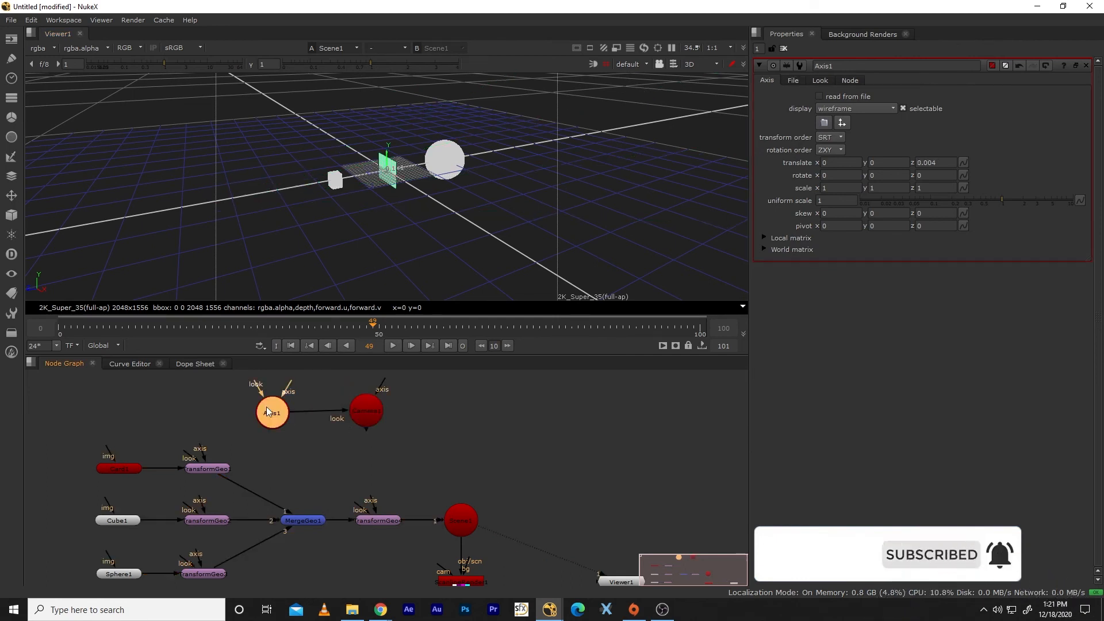
left_click(378, 416)
left_click_drag(231, 173, 265, 157)
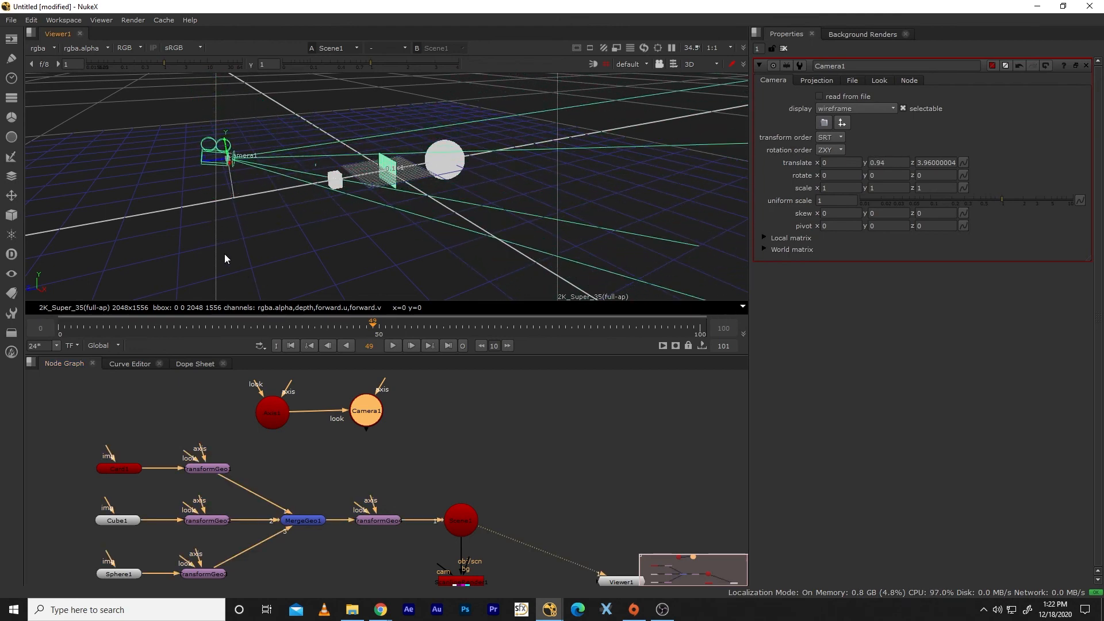
left_click_drag(224, 259, 354, 190)
left_click_drag(300, 165, 348, 271)
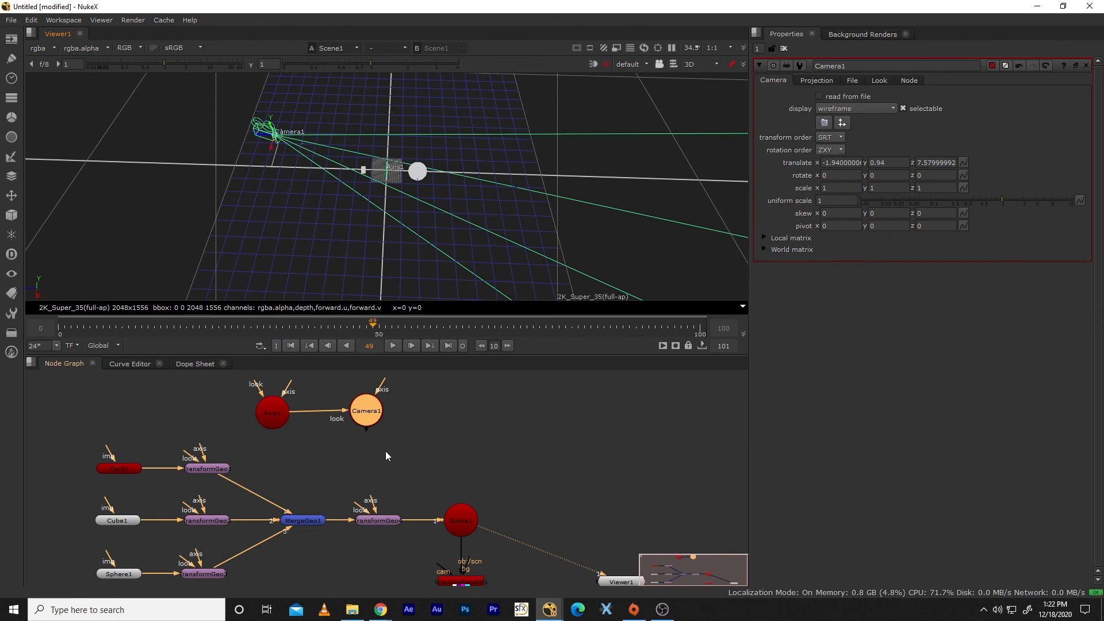
Step: Space the Camera node farther from the Axis node in the graph, and select the Card's node chain
left_click_drag(369, 413, 463, 416)
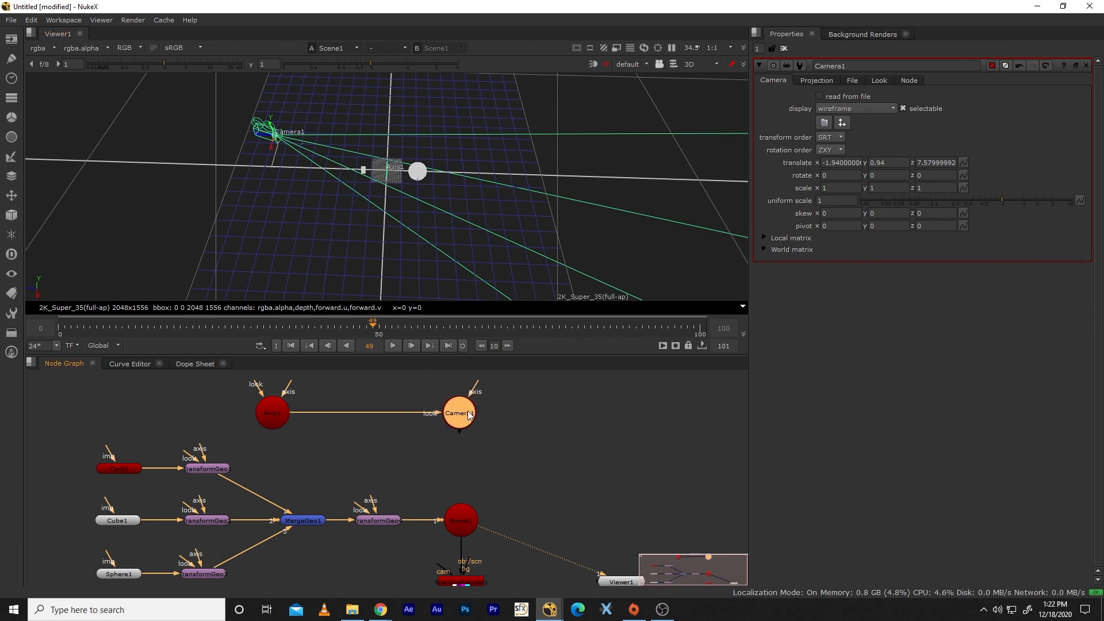
left_click(277, 415)
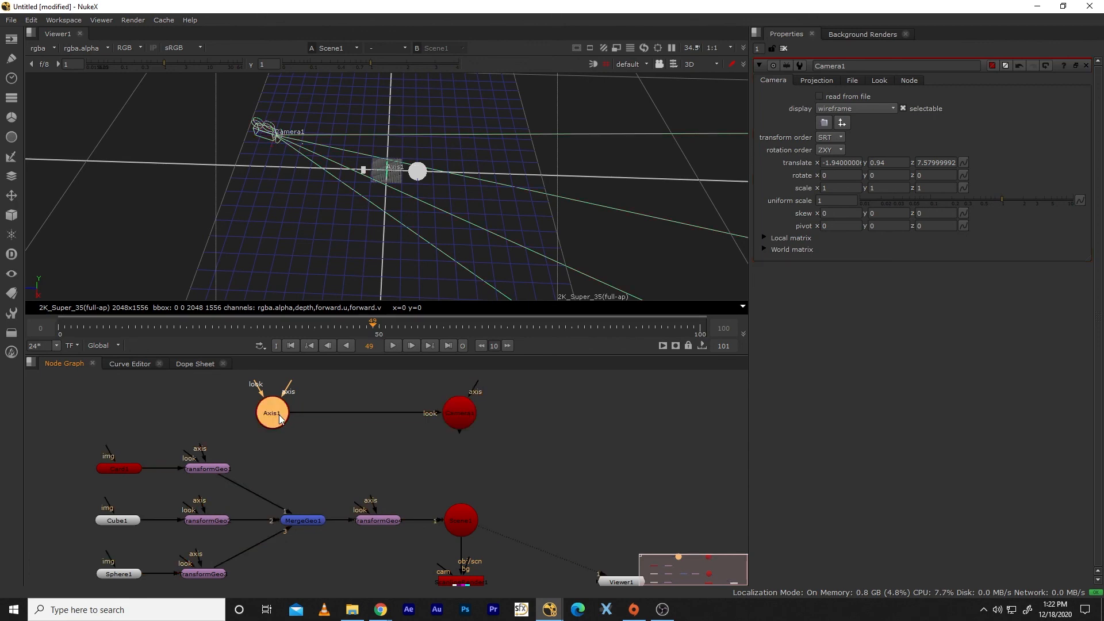
left_click_drag(423, 226, 483, 226)
scroll(380, 224, "up", 5)
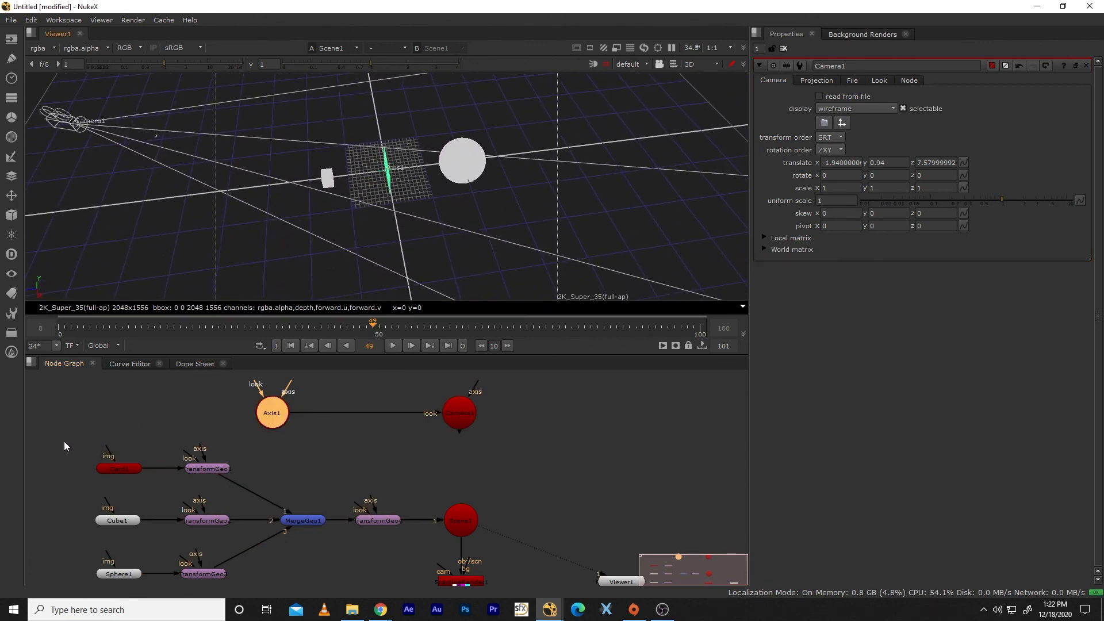
left_click_drag(64, 441, 250, 496)
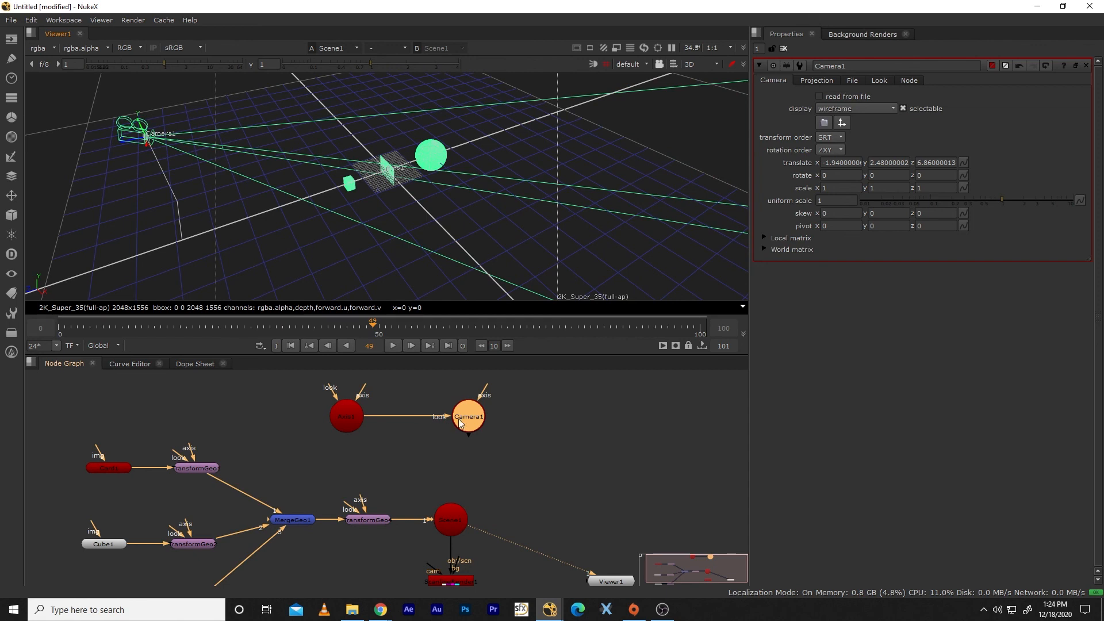
Step: Nudge the Camera node away from the Axis node, and select the three TransformGeo nodes feeding the MergeGeo
left_click_drag(459, 421, 481, 421)
left_click(348, 426)
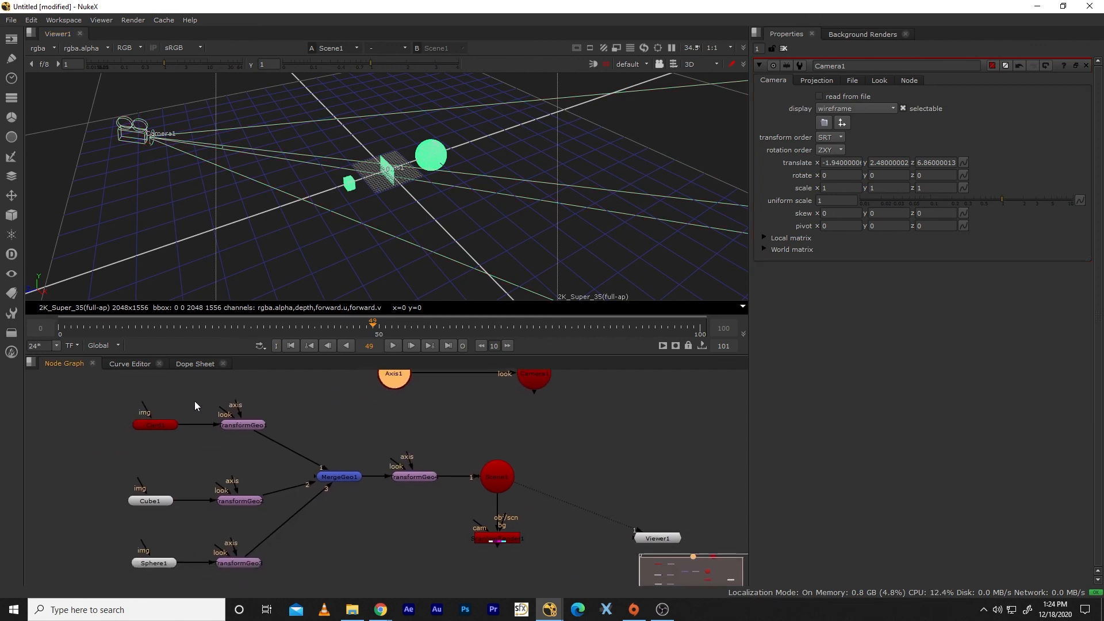
left_click_drag(194, 405, 271, 517)
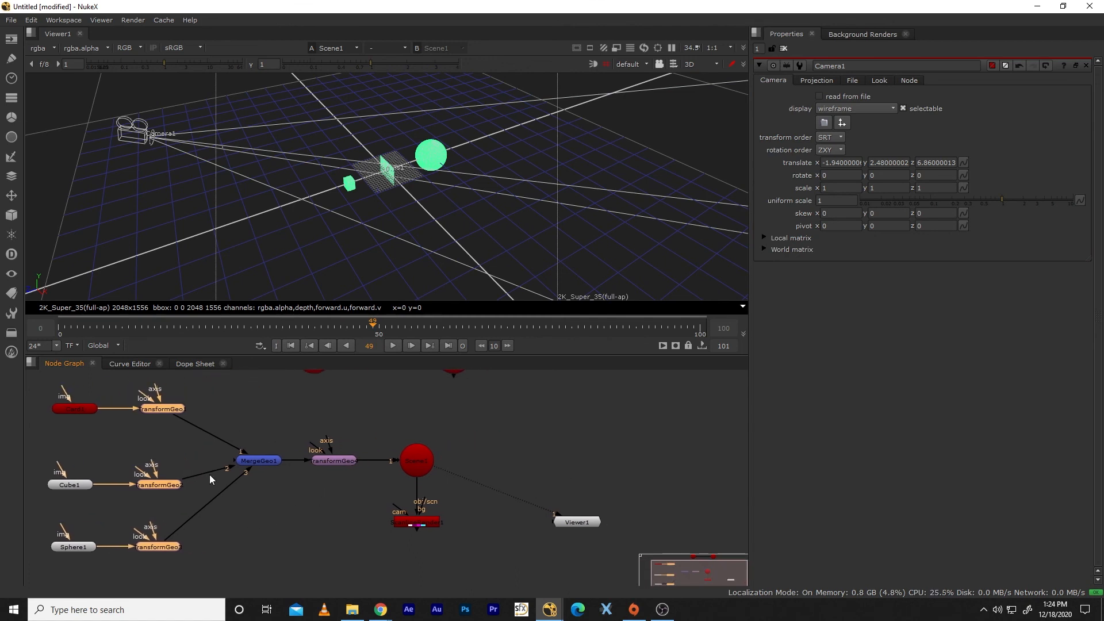
Step: Align the MergeGeo, its TransformGeo, the Scene and the Viewer in one row with the Cube, and lower the ScanlineRender below the Scene
left_click_drag(274, 461, 264, 490)
left_click_drag(338, 460, 347, 485)
left_click_drag(420, 469, 423, 495)
left_click_drag(575, 525, 578, 486)
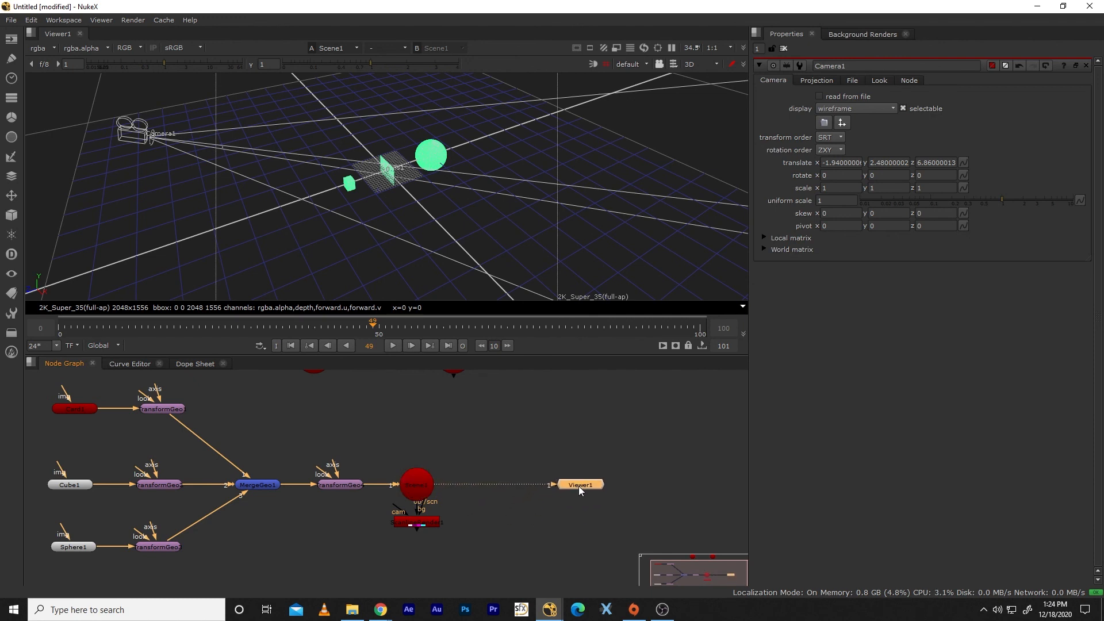
left_click_drag(430, 522, 432, 547)
scroll(319, 488, "down", 3)
left_click_drag(321, 469, 319, 489)
scroll(306, 419, "up", 3)
left_click_drag(322, 440, 396, 432)
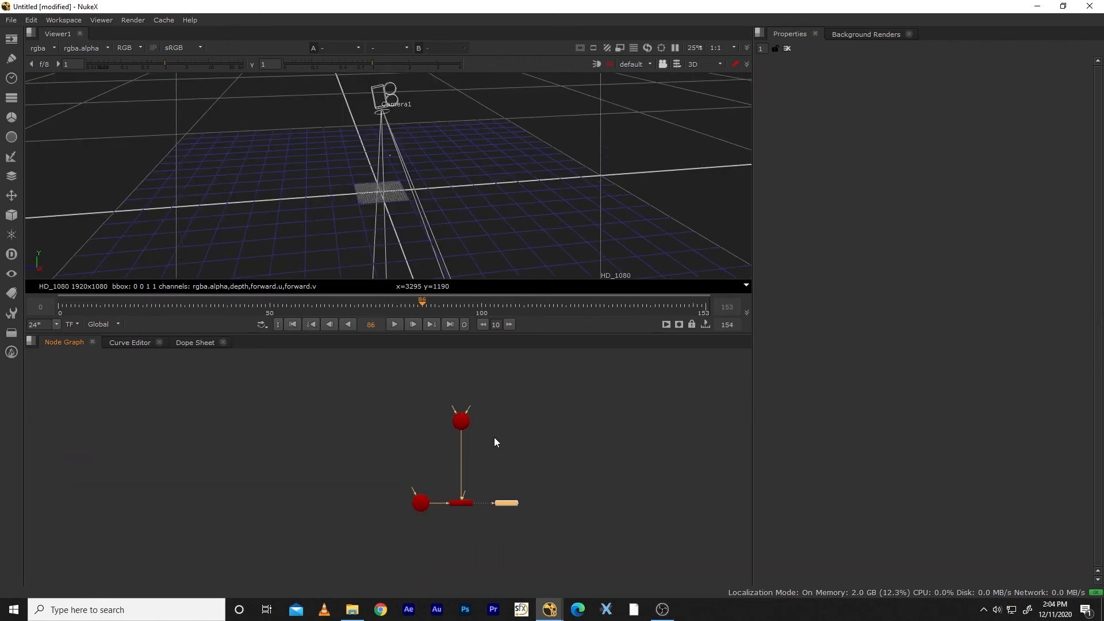
Step: In the camera render setup, move the Camera node closer to the ScanlineRender and the Scene node farther from it
scroll(495, 442, "up", 3)
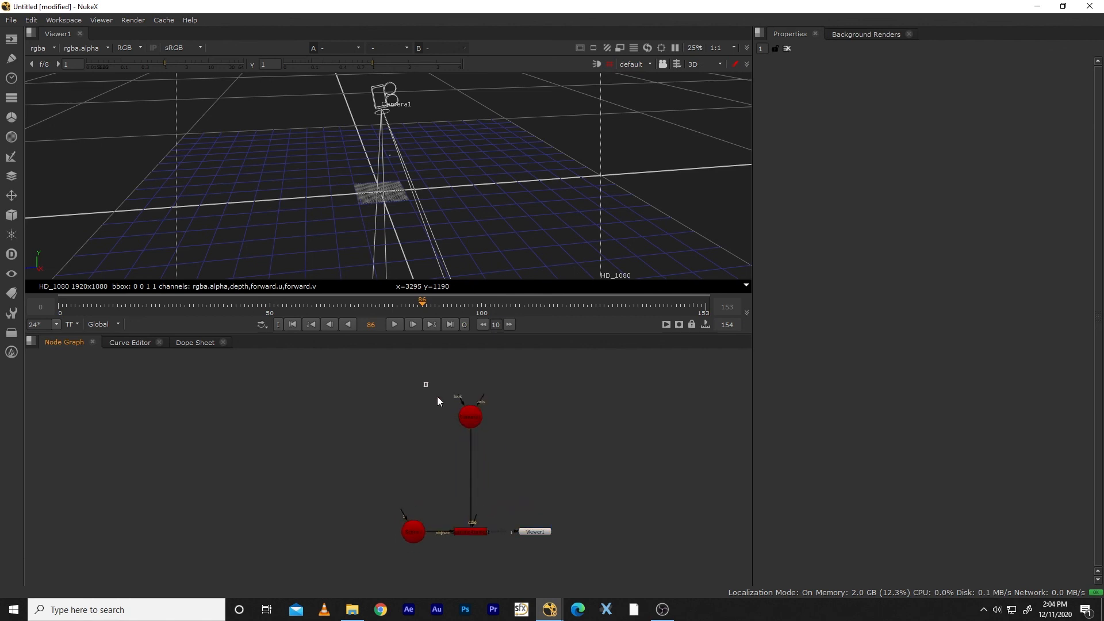
left_click_drag(437, 396, 532, 442)
left_click_drag(471, 427, 471, 451)
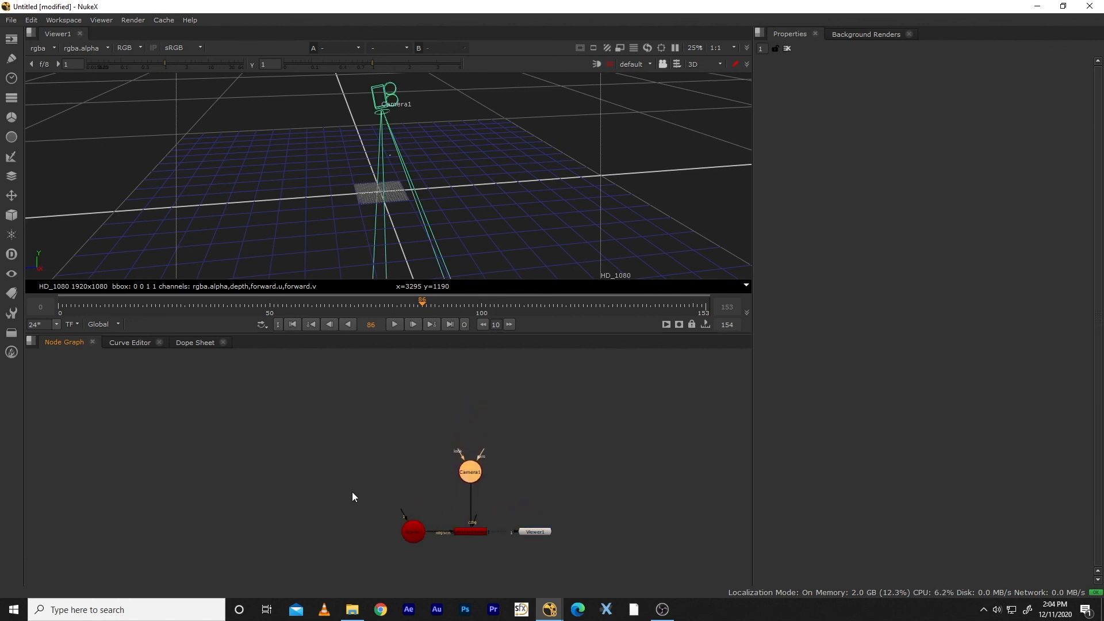
left_click_drag(353, 494, 446, 571)
left_click_drag(415, 534, 374, 536)
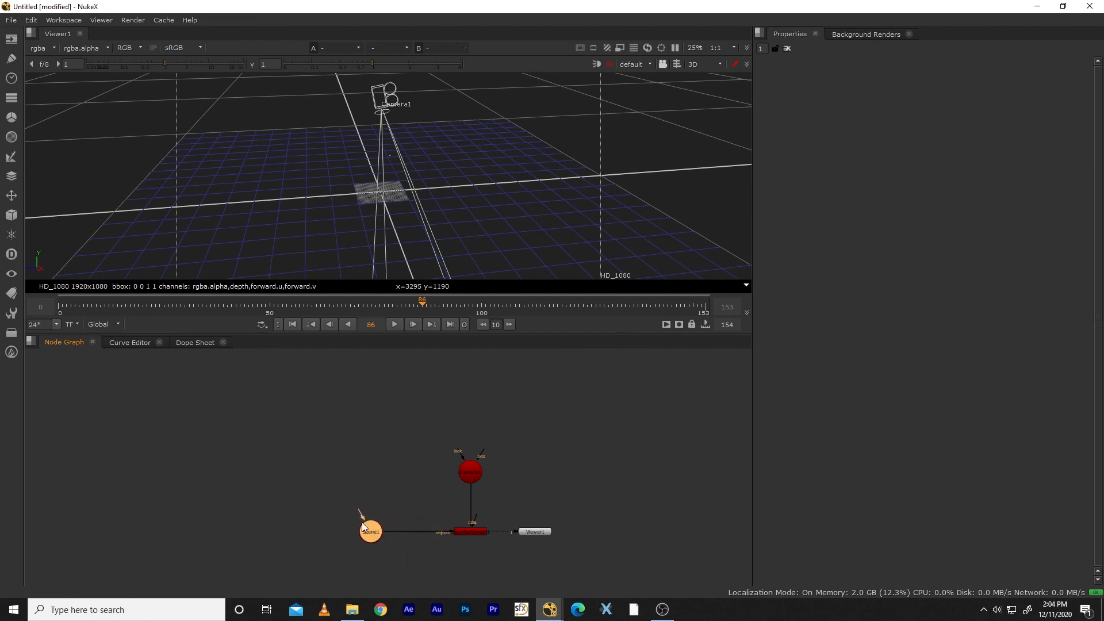
Step: Space the Viewer node farther from the ScanlineRender and raise the Camera node higher above it
left_click_drag(425, 409, 524, 501)
left_click_drag(605, 505, 509, 544)
left_click_drag(326, 488, 443, 577)
left_click_drag(546, 531, 568, 530)
left_click_drag(470, 475, 472, 448)
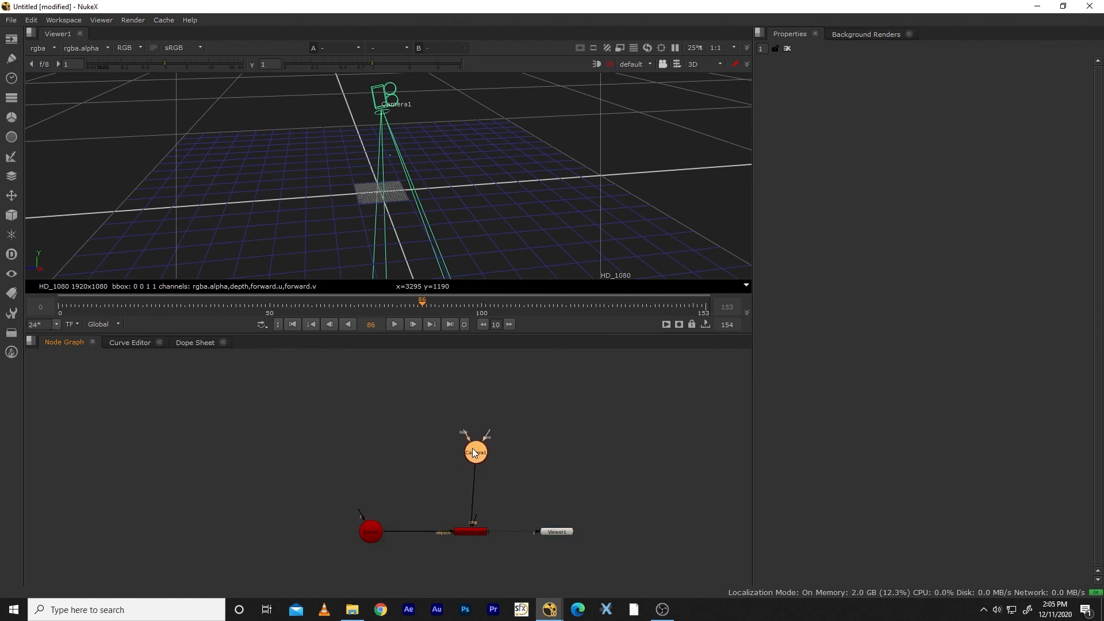